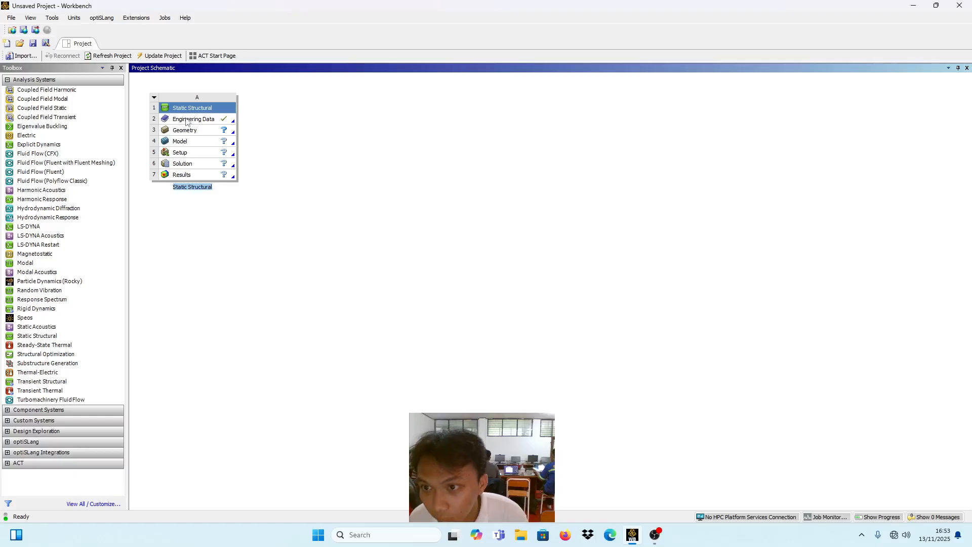
Step: Open the Static Structural system's Engineering Data and add a new material named Baja st-37
double_click(186, 120)
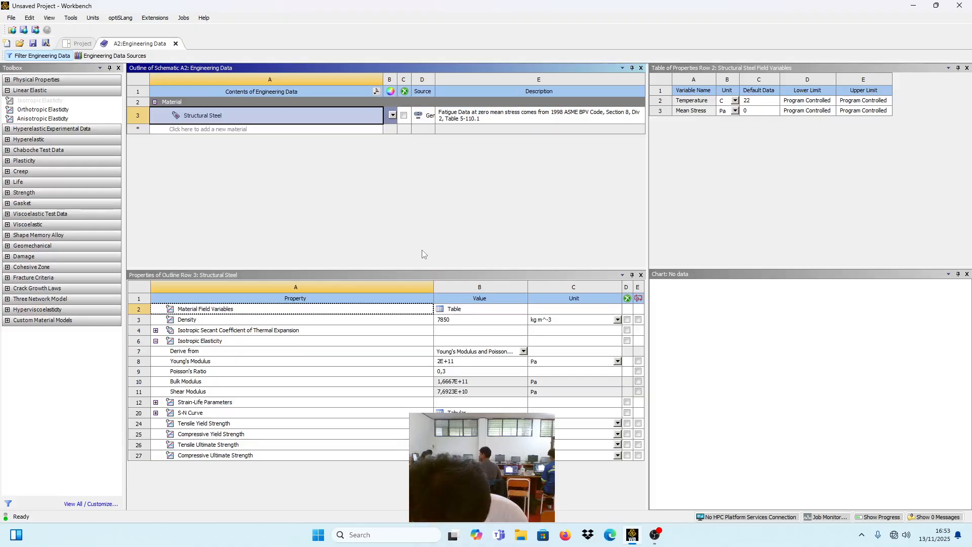
left_click(254, 129)
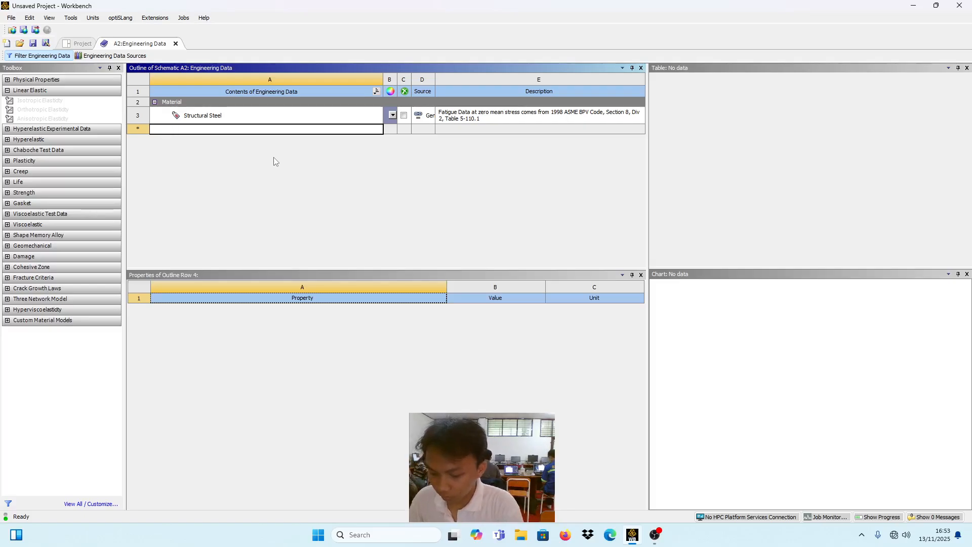
type("Baja st 12")
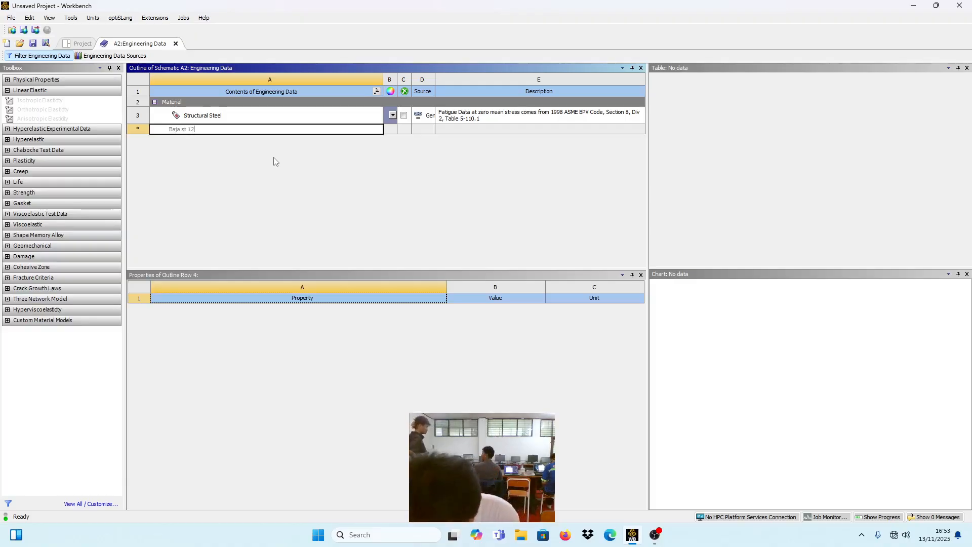
key("BackSpace")
key("BackSpace")
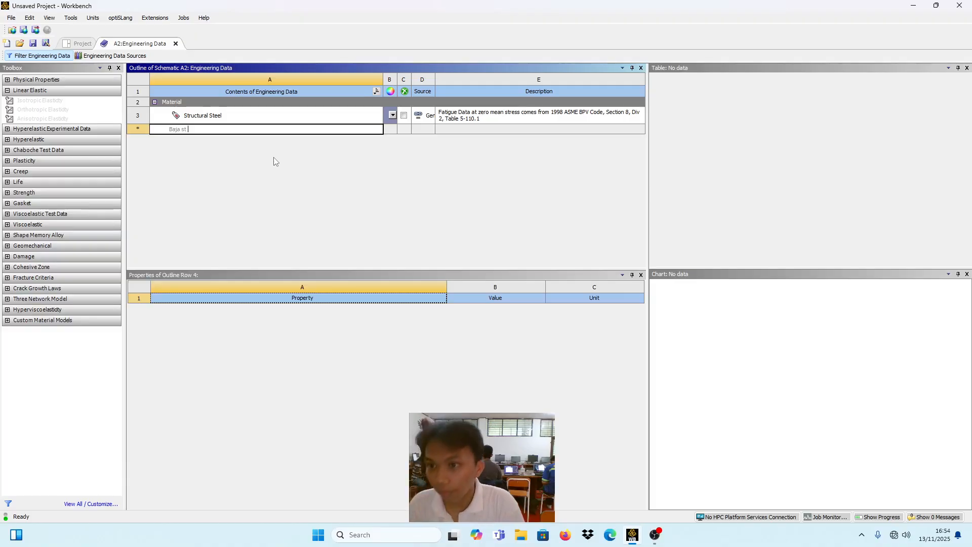
key("BackSpace")
type("-37")
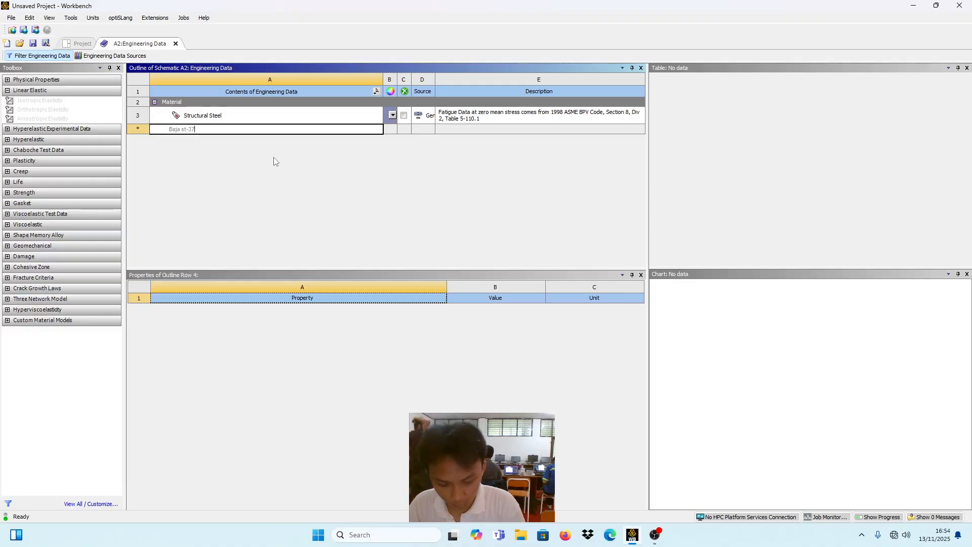
key("Return")
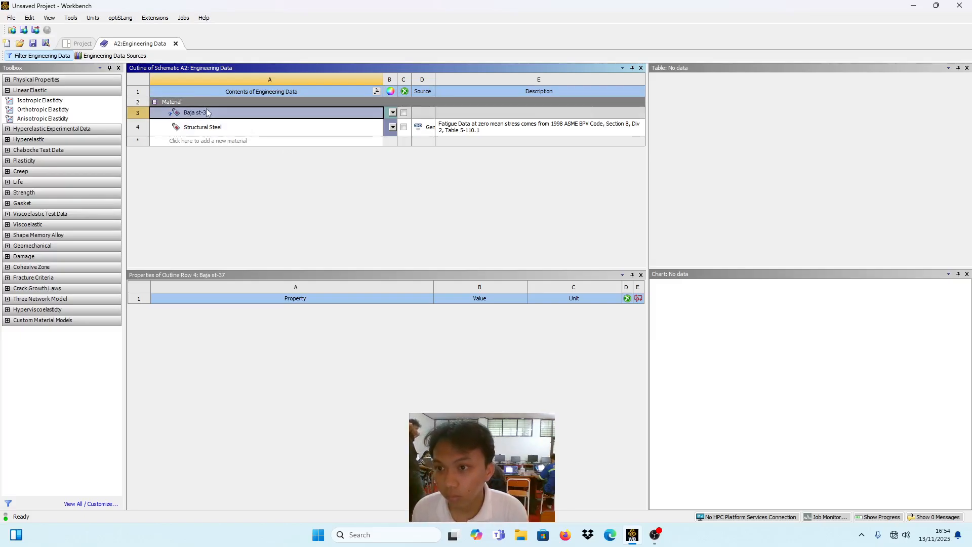
Step: Add Isotropic Elasticity to Baja st-37 and set its Young's Modulus to 200 GPa
left_click(90, 100)
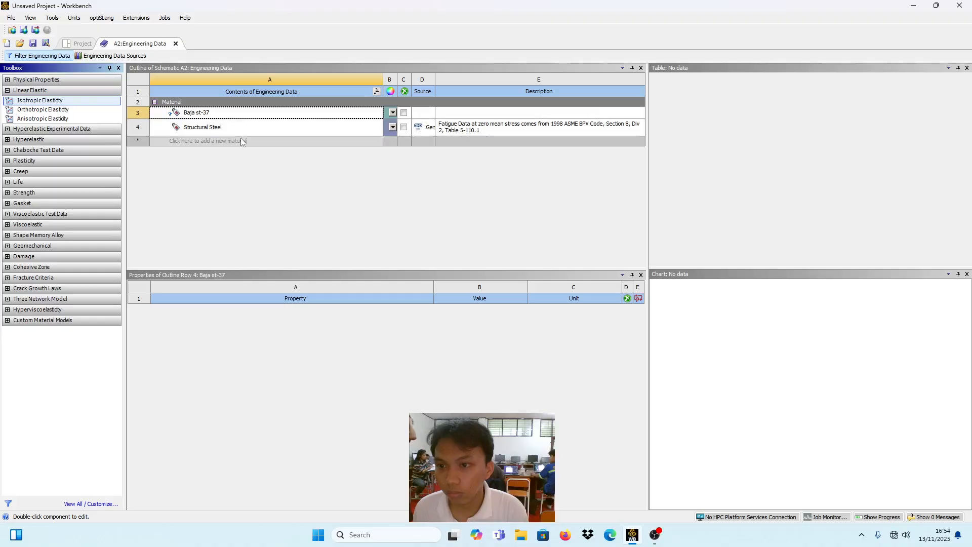
double_click(95, 104)
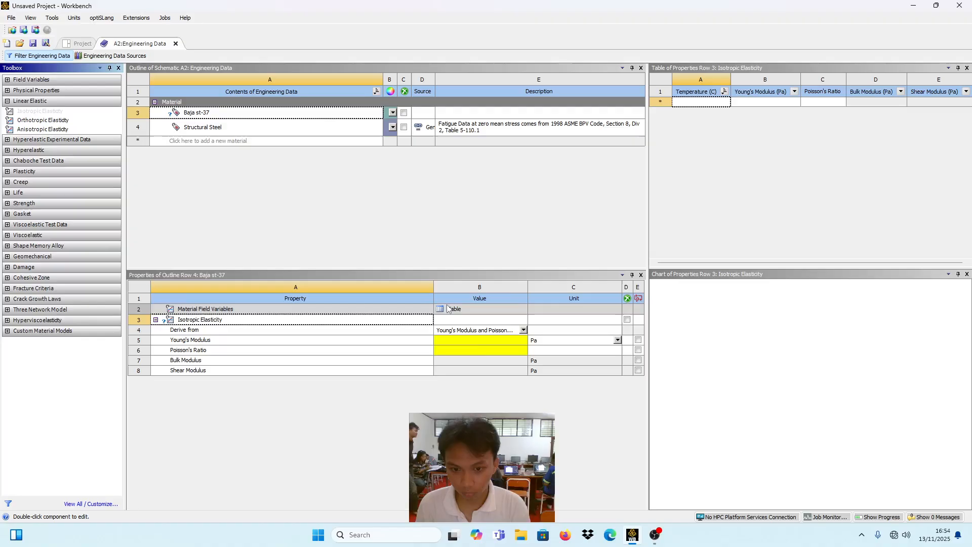
left_click(618, 340)
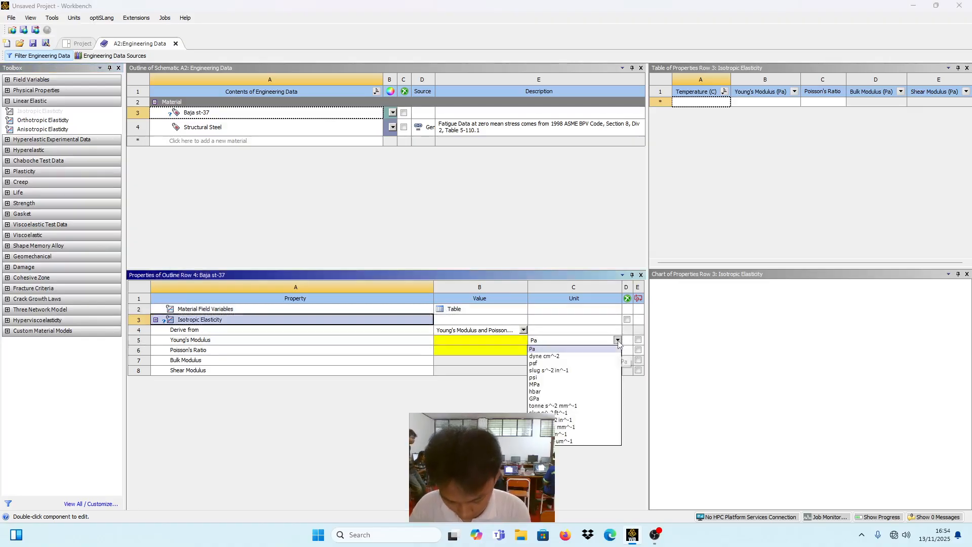
left_click(562, 399)
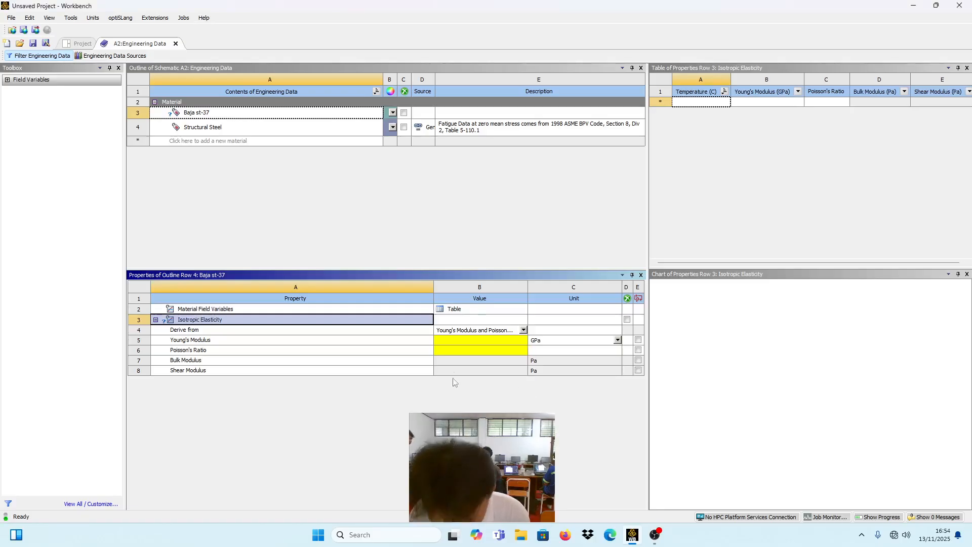
left_click(460, 343)
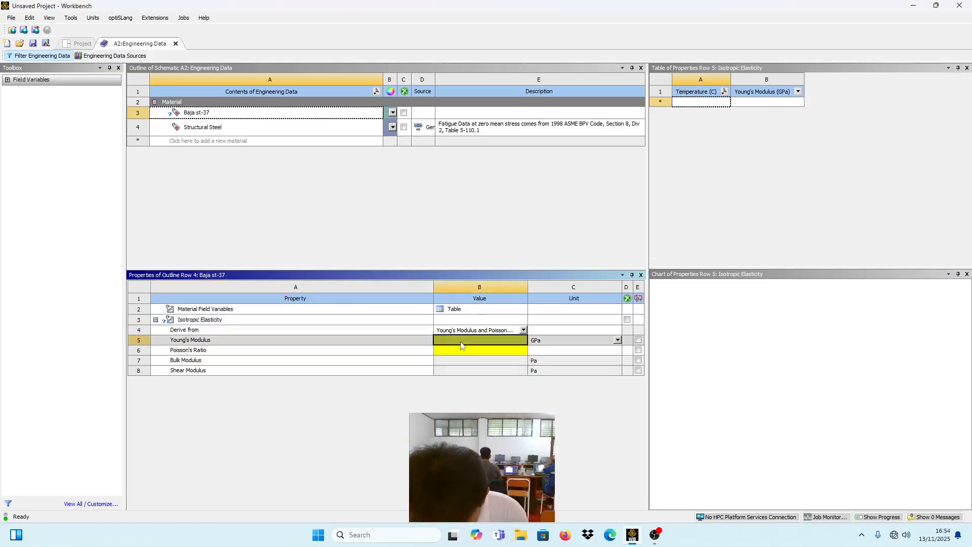
left_click(461, 343)
type("200")
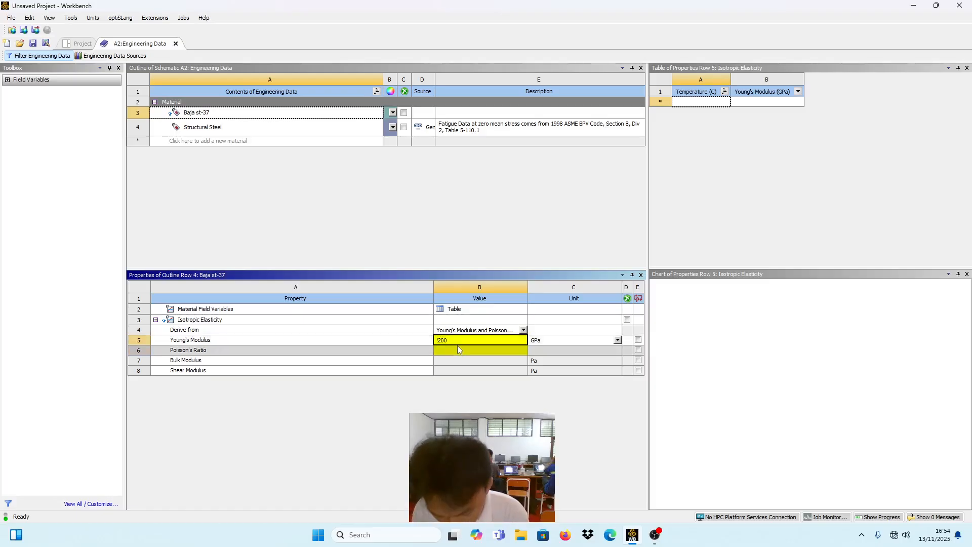
Step: Set the Poisson's Ratio of Baja st-37 to 0,3
left_click(458, 350)
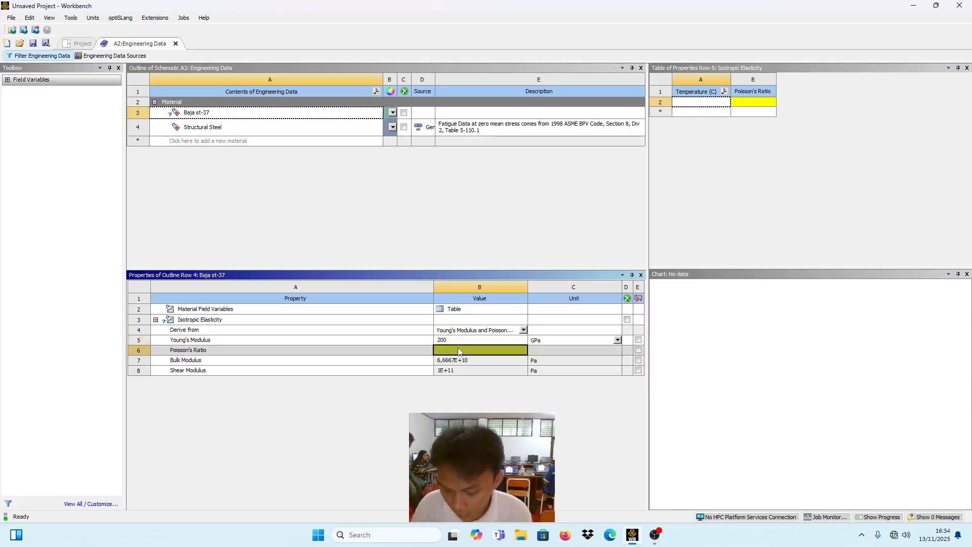
type("0")
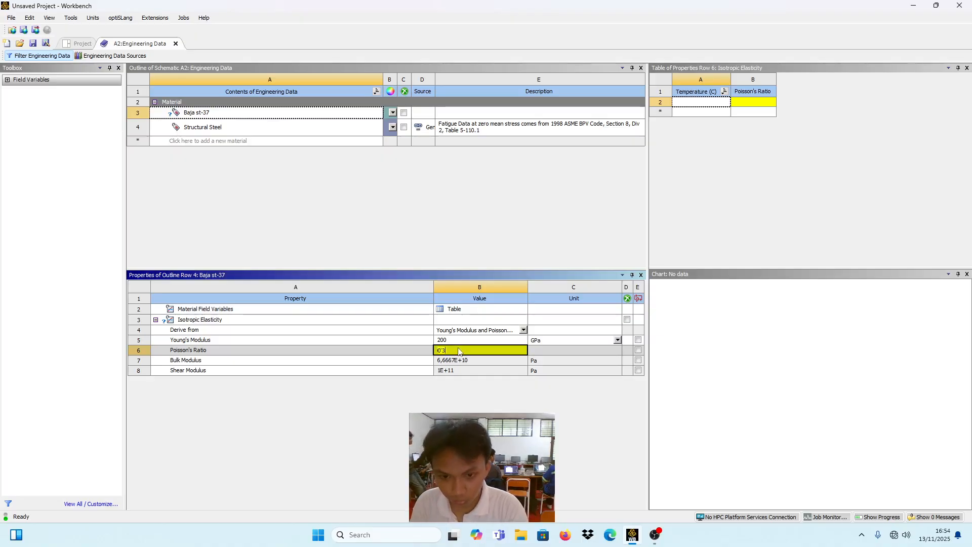
type("'3")
key("Return")
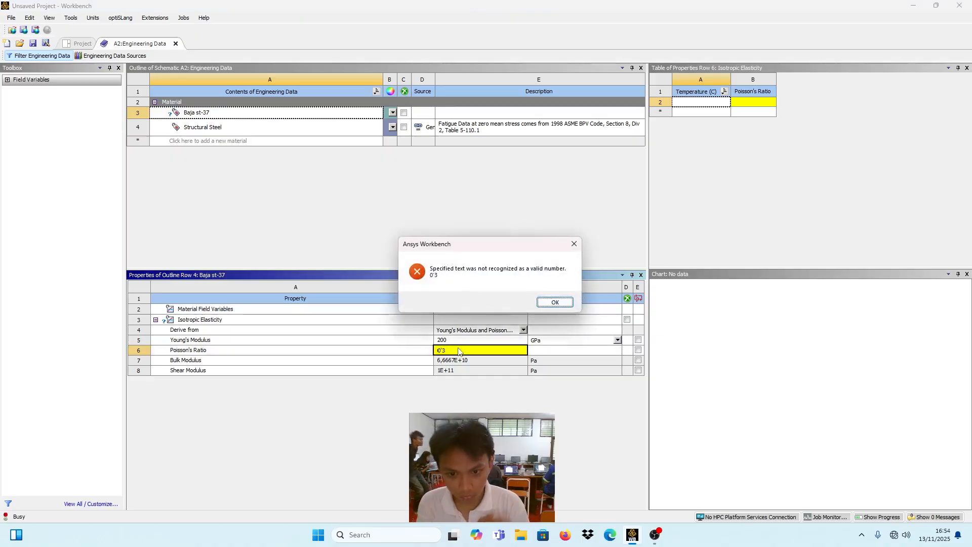
left_click(555, 302)
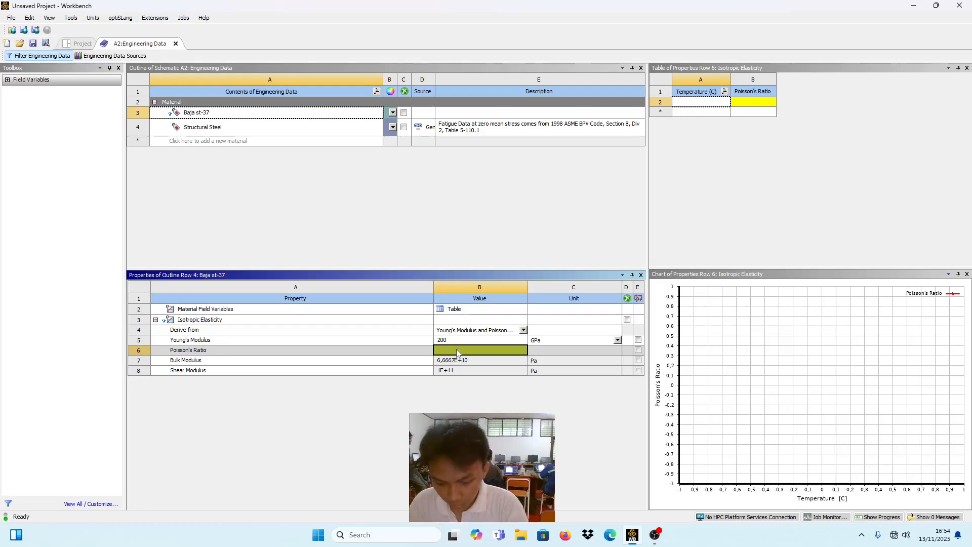
type("0")
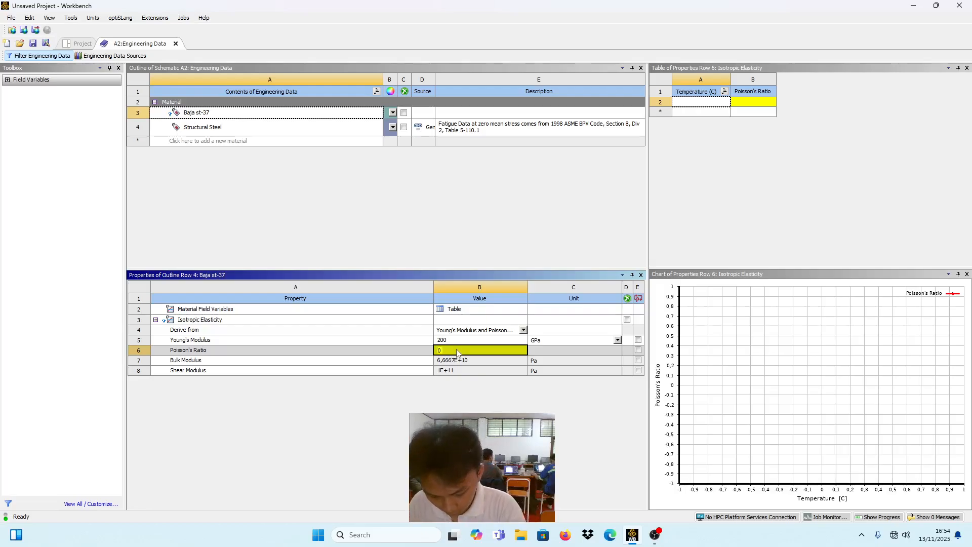
type(",3")
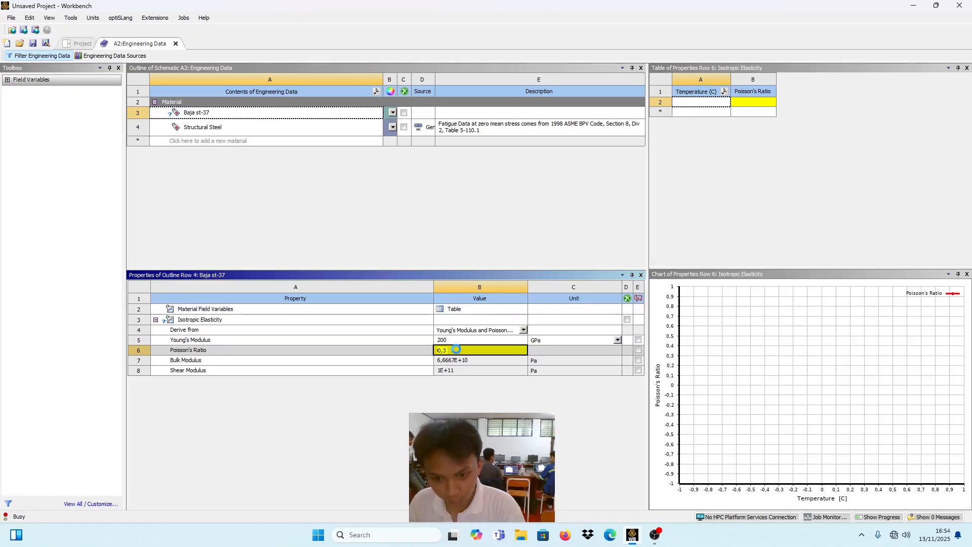
key("Return")
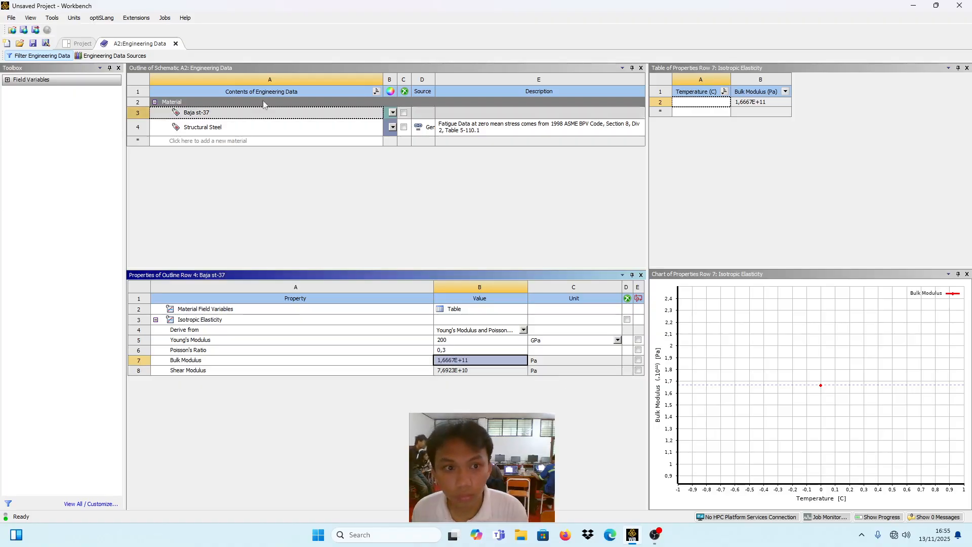
Step: Return to the project schematic and create a new DesignModeler geometry for the Static Structural system in a maximized window
left_click(99, 91)
left_click(79, 43)
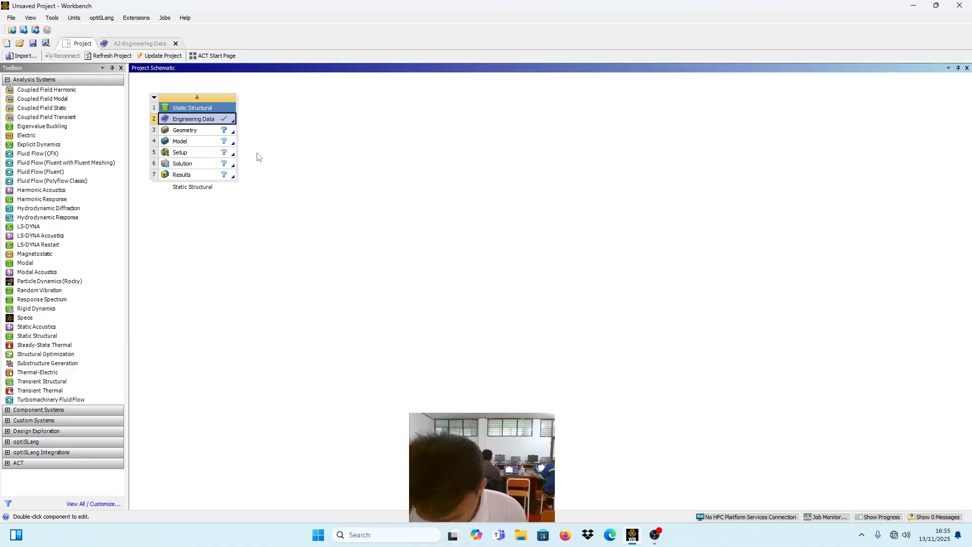
right_click(224, 130)
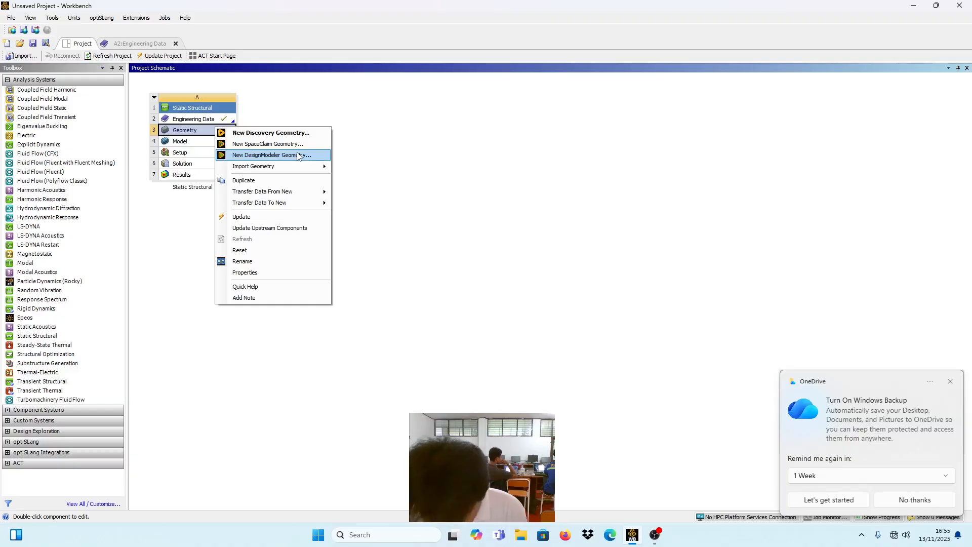
left_click(298, 156)
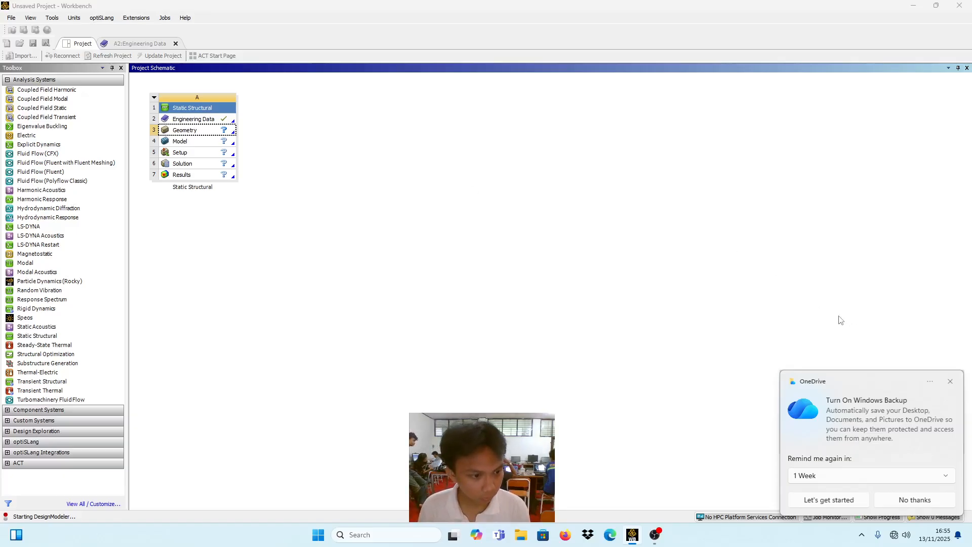
left_click(956, 380)
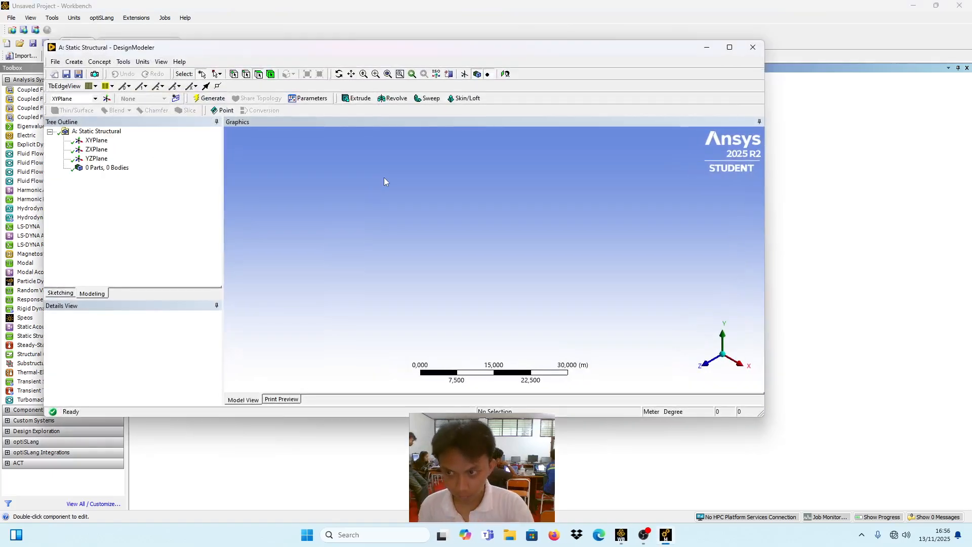
left_click(724, 51)
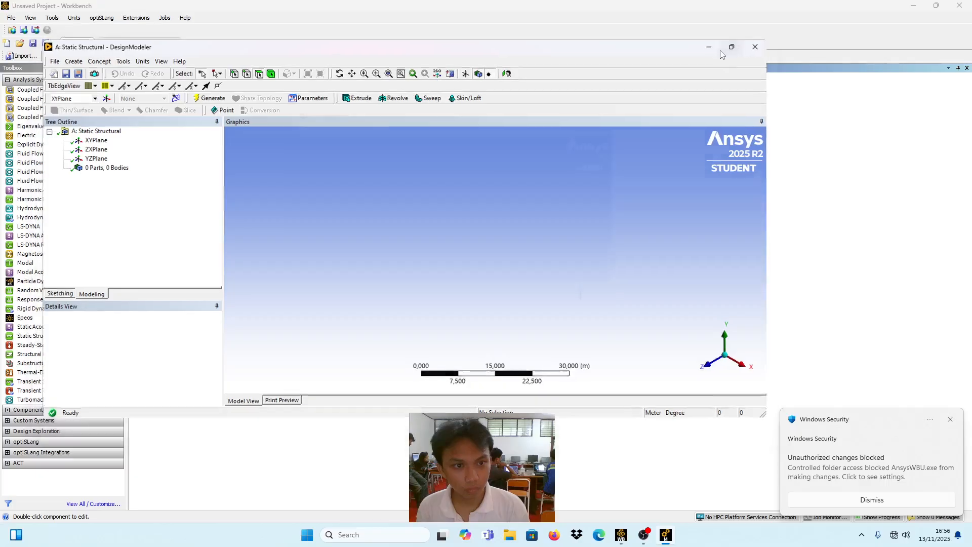
left_click(949, 419)
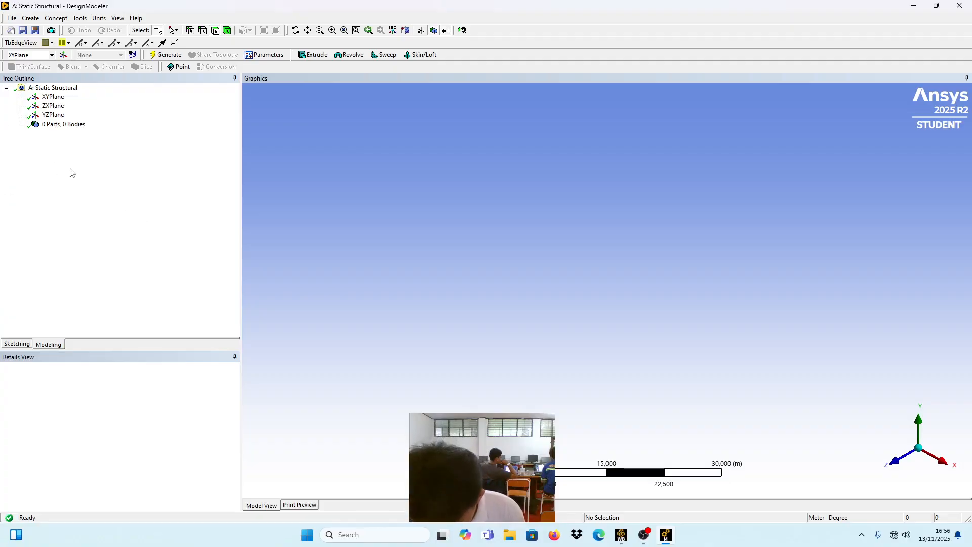
Step: Select XYPlane as the working plane and orient the view to face it
left_click(53, 96)
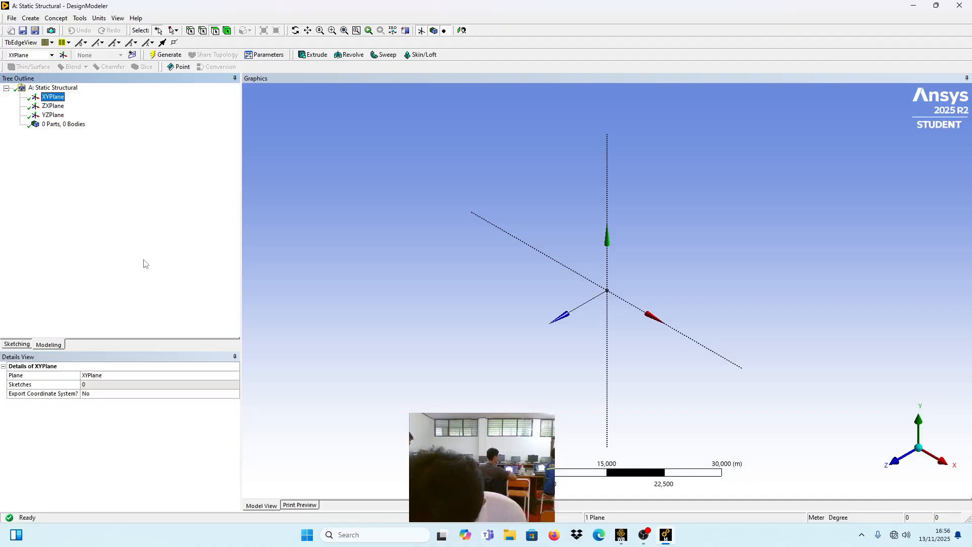
left_click(57, 21)
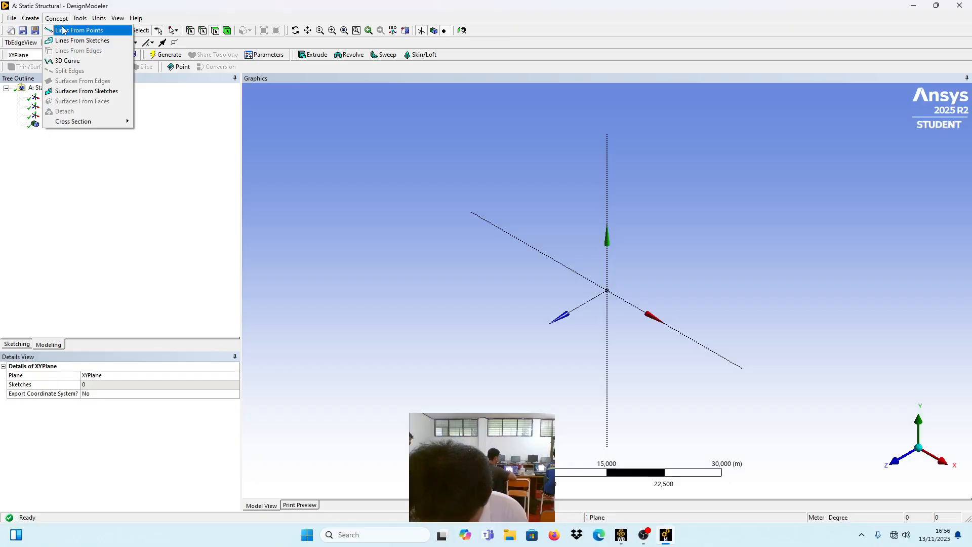
left_click(163, 5)
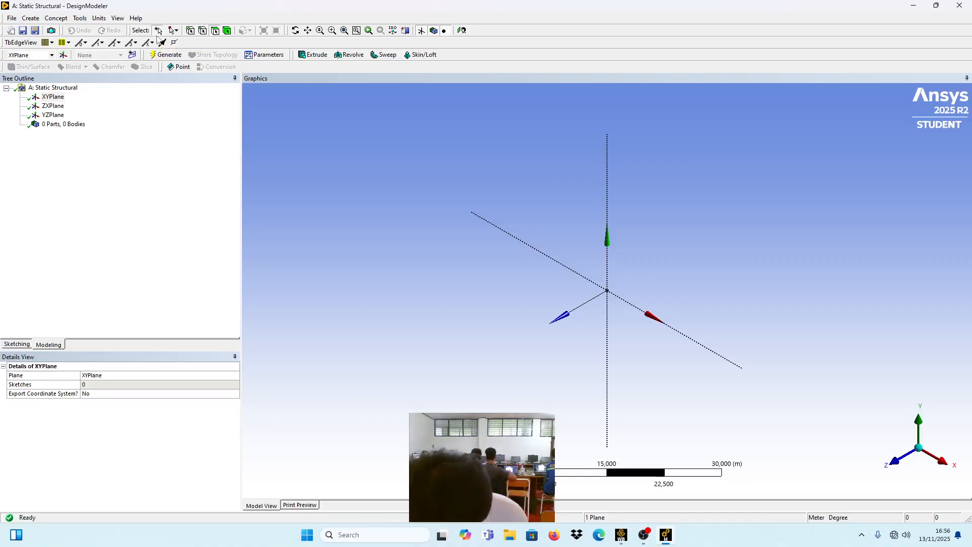
left_click(462, 31)
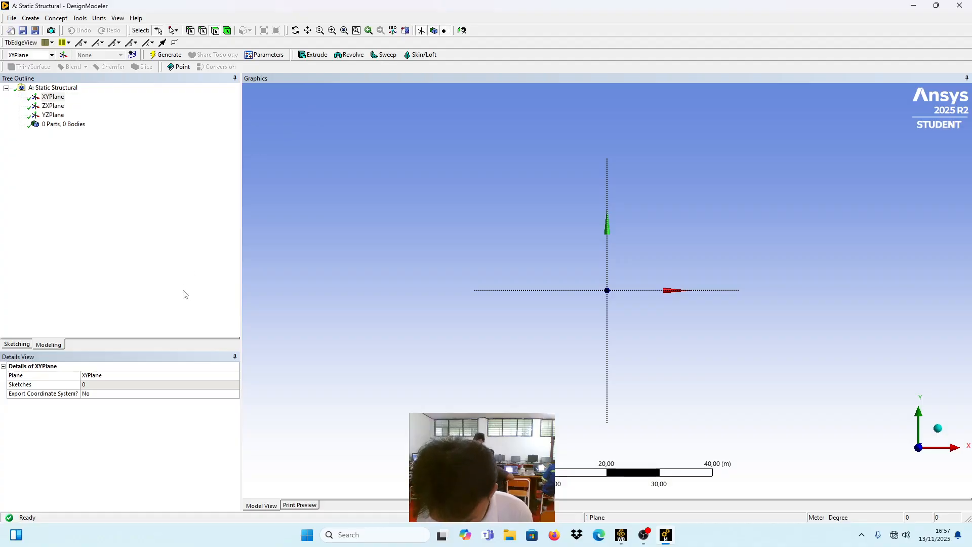
left_click(58, 348)
left_click(57, 125)
left_click(55, 115)
left_click(55, 106)
left_click(56, 98)
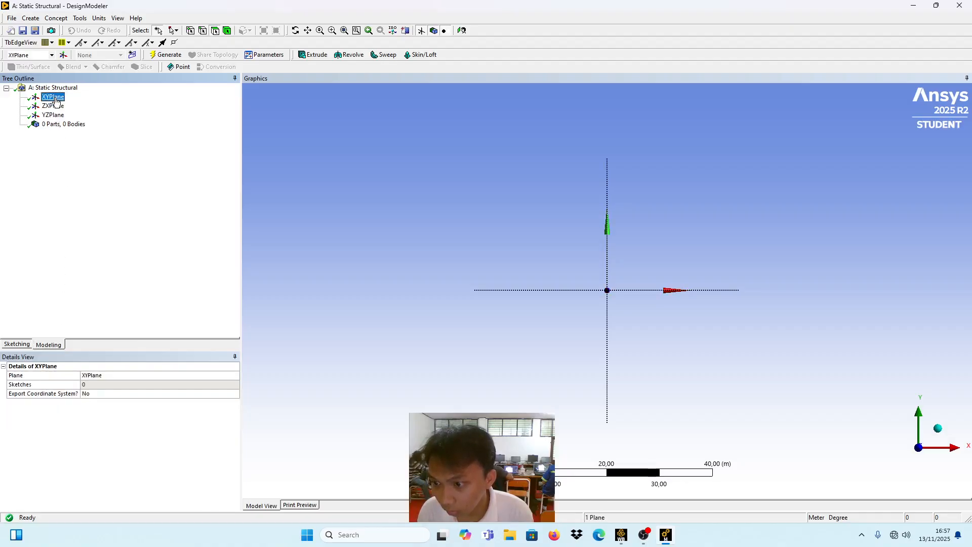
left_click(52, 88)
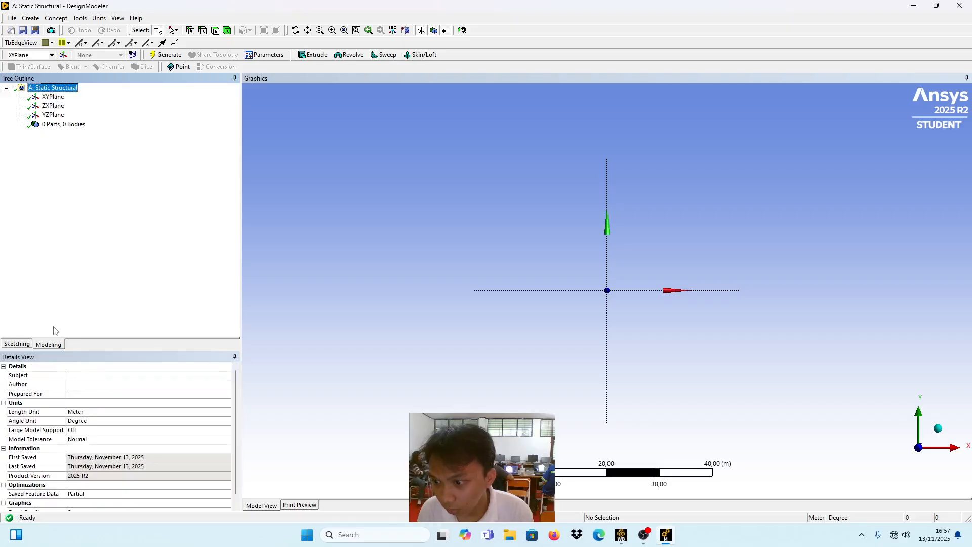
Step: Switch from modeling to sketching mode and show the sketch modification tools
left_click(30, 345)
left_click(43, 346)
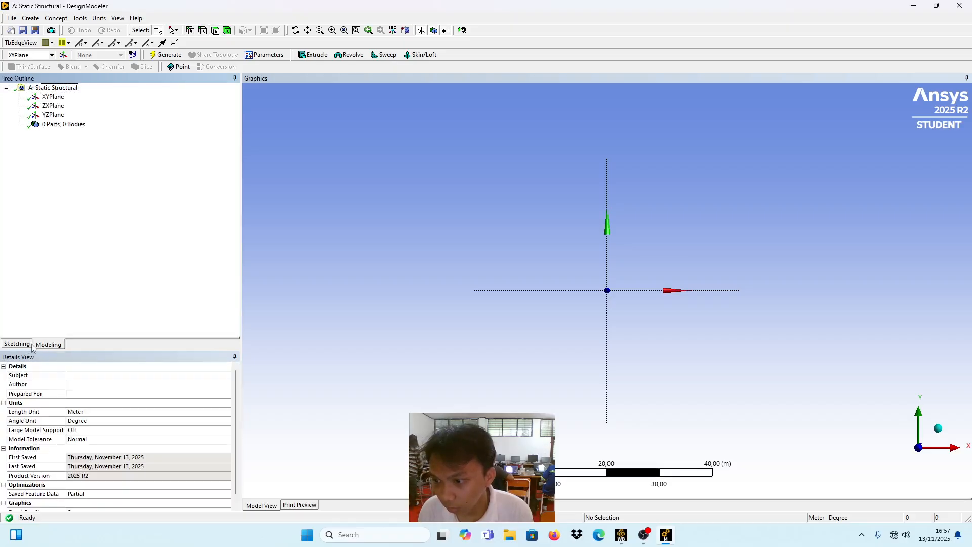
left_click(29, 345)
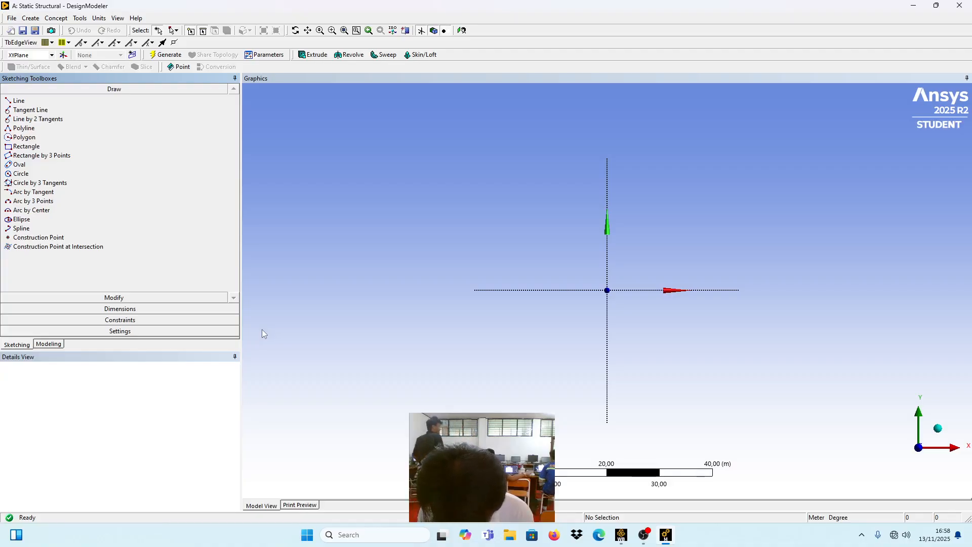
left_click(152, 310)
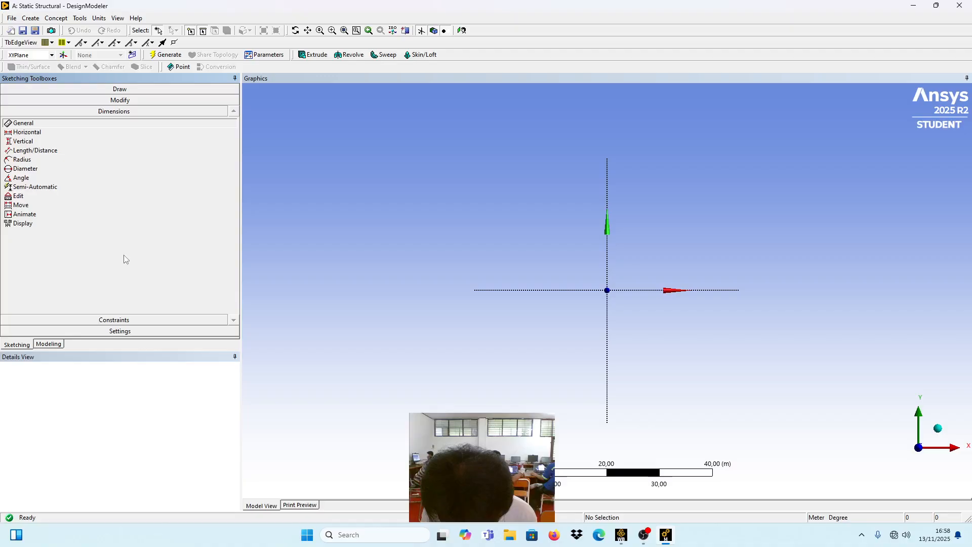
left_click(113, 100)
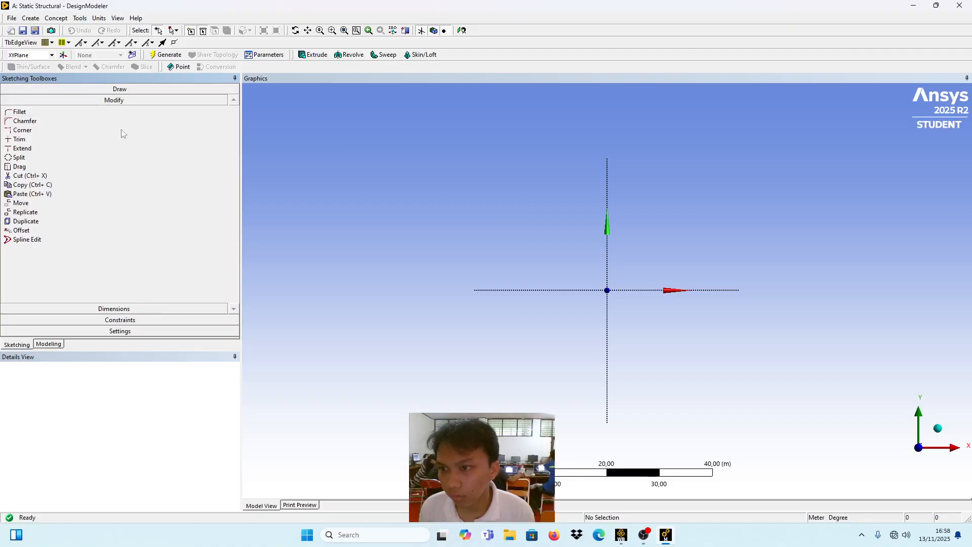
Step: Draw a horizontal line about 8,8 m long from the origin along the positive X axis
left_click(121, 89)
left_click(73, 101)
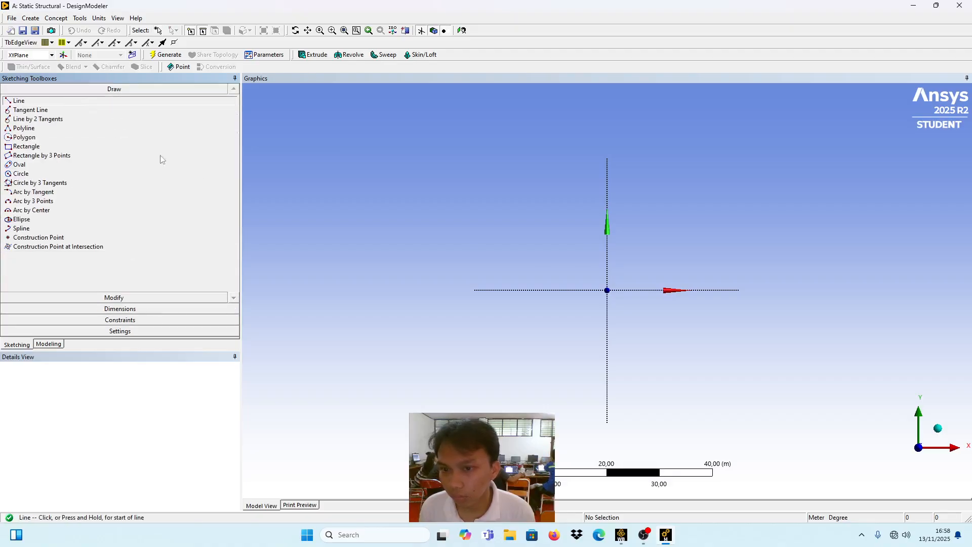
scroll(657, 316, "up", 3)
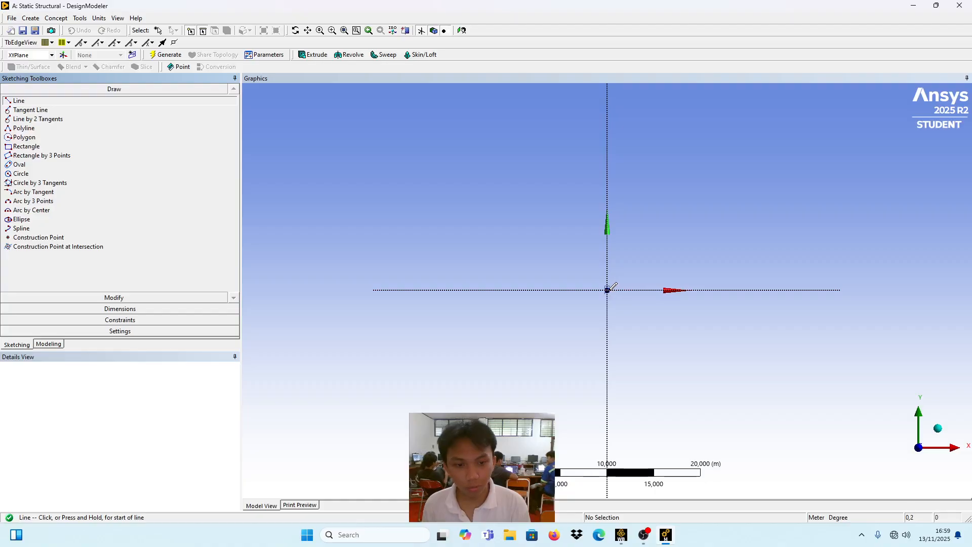
left_click(607, 290)
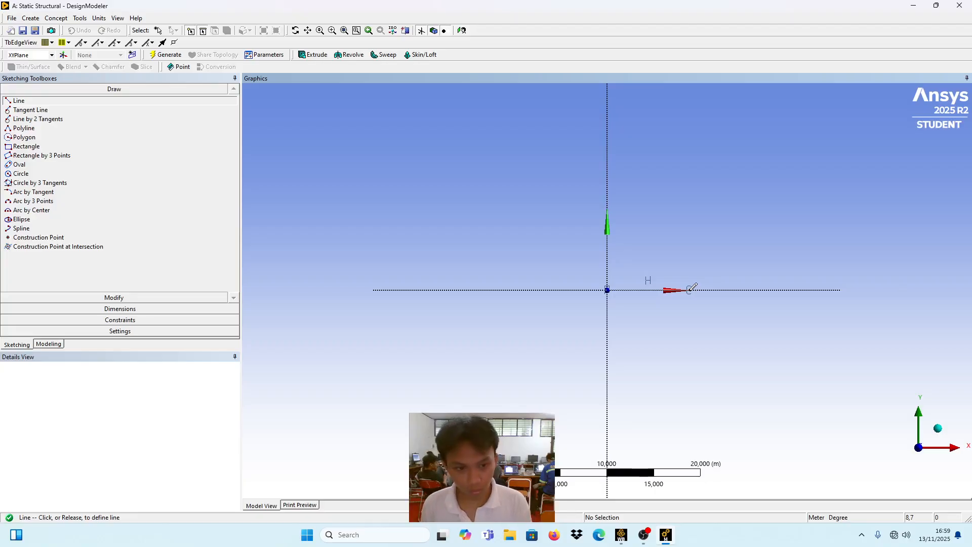
left_click(690, 289)
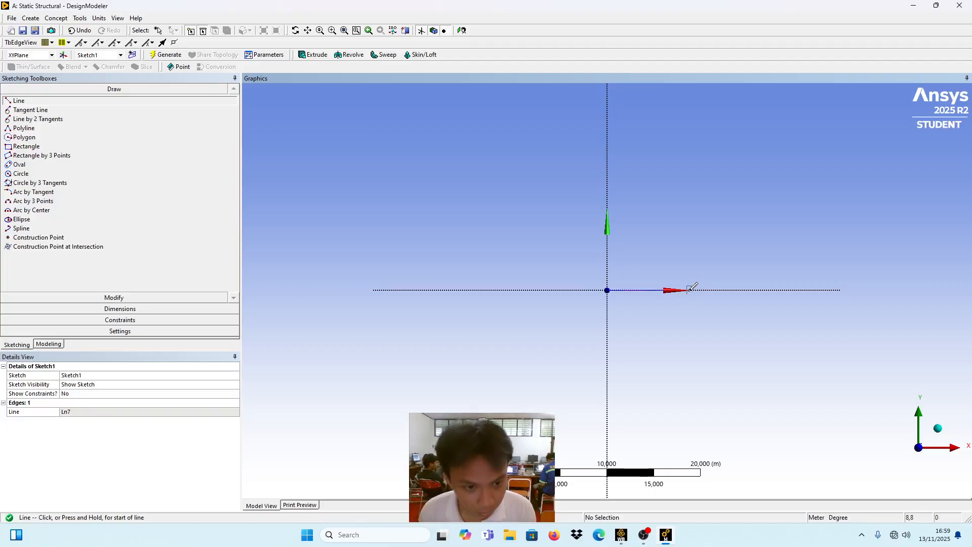
Step: Continue along the X axis with two connected horizontal lines about 13,1 m and 5,8 m long, each starting at the previous line's end
scroll(695, 287, "up", 3)
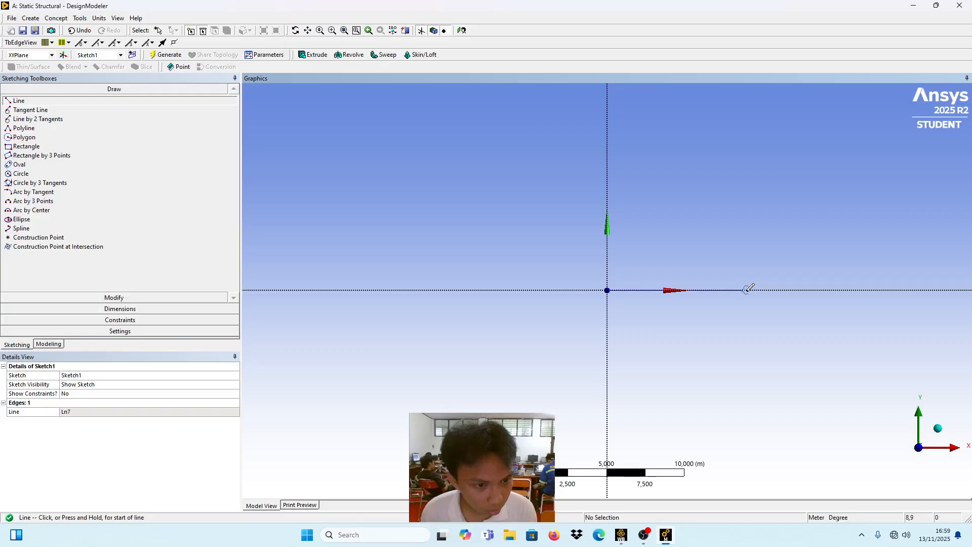
left_click(746, 290)
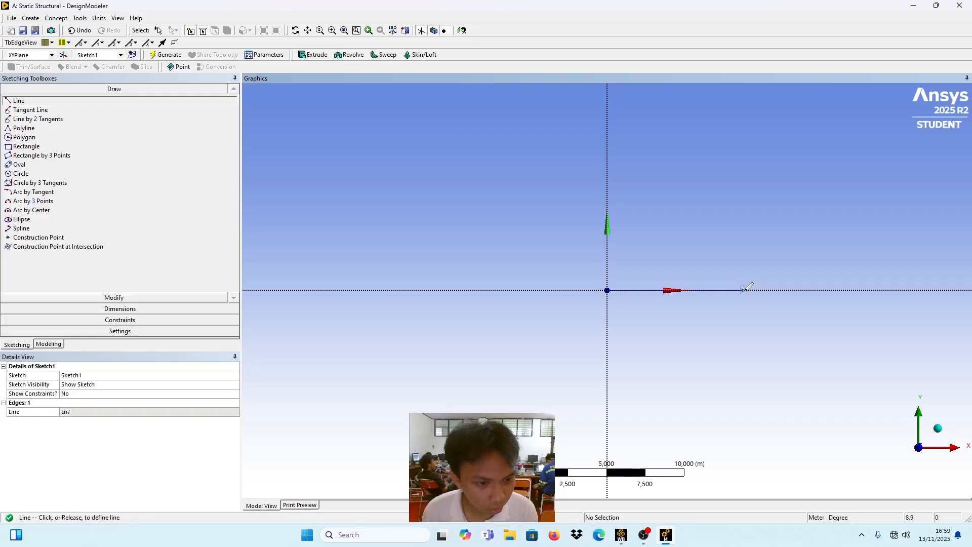
left_click(946, 289)
scroll(908, 294, "down", 1)
scroll(907, 292, "down", 1)
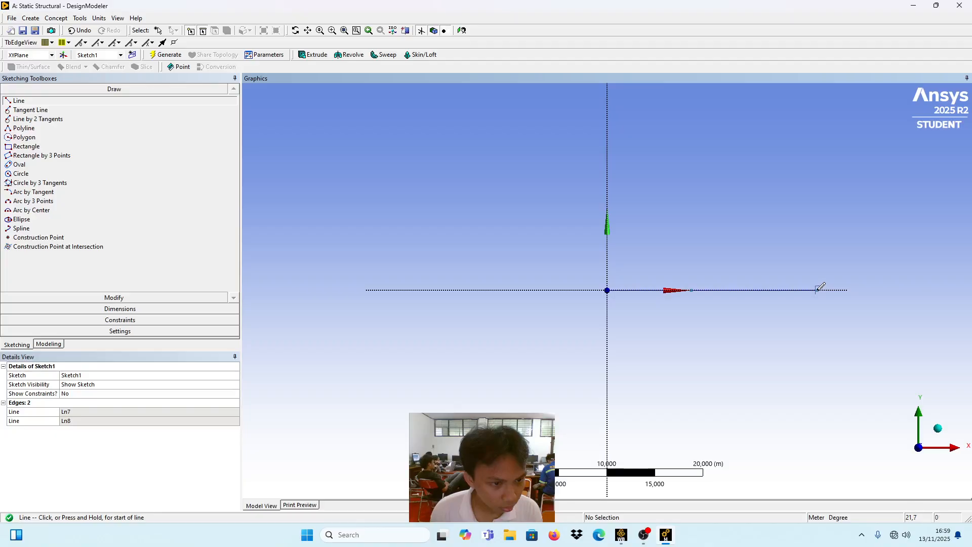
left_click(817, 290)
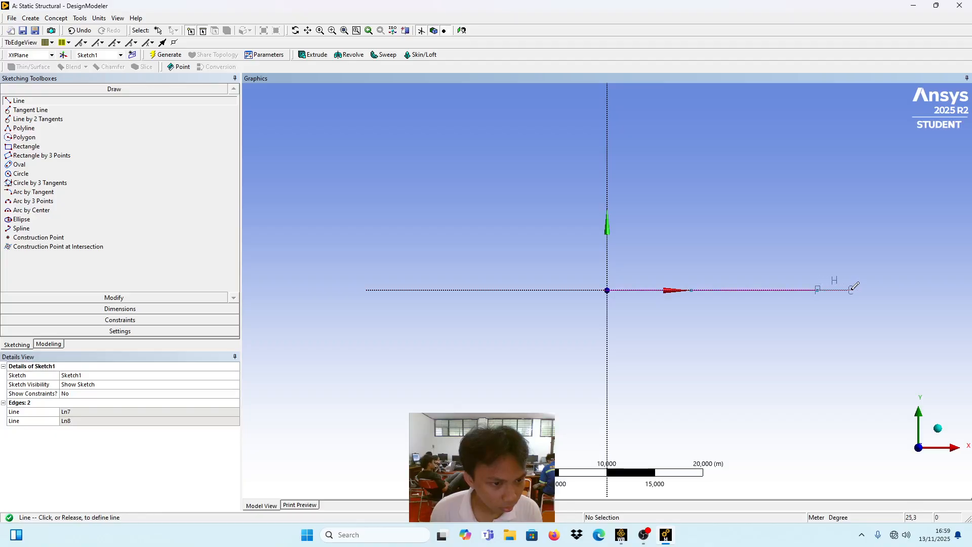
left_click(875, 289)
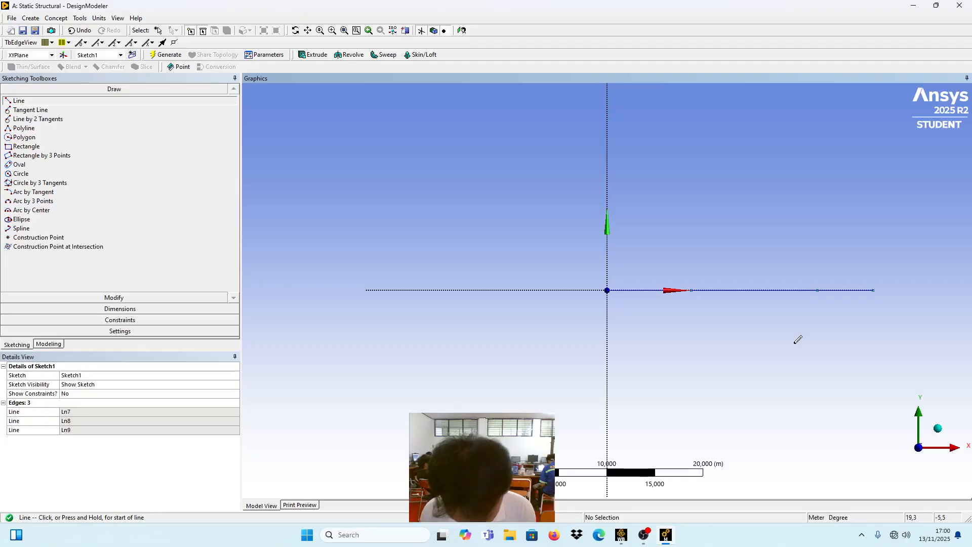
Step: Add a general length dimension below each of the three line segments
left_click(133, 308)
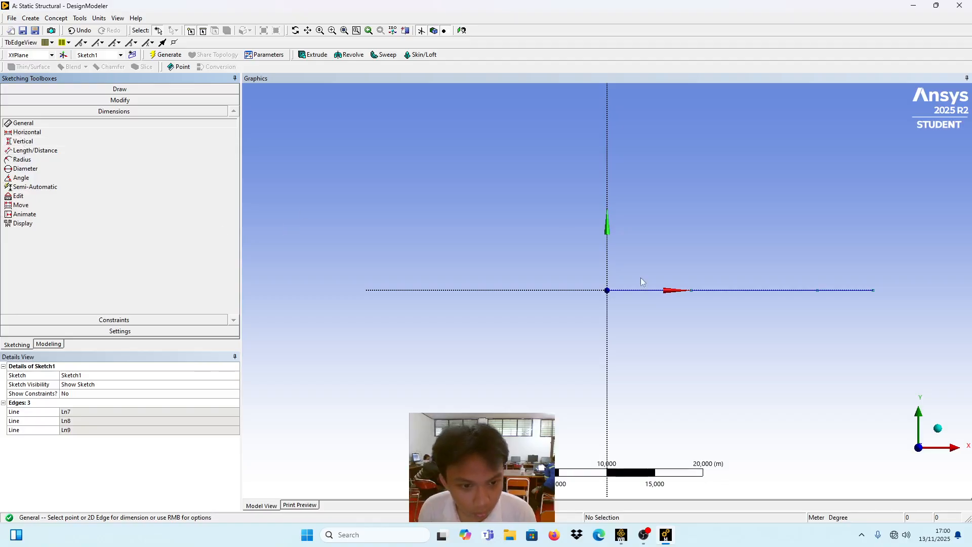
left_click(644, 290)
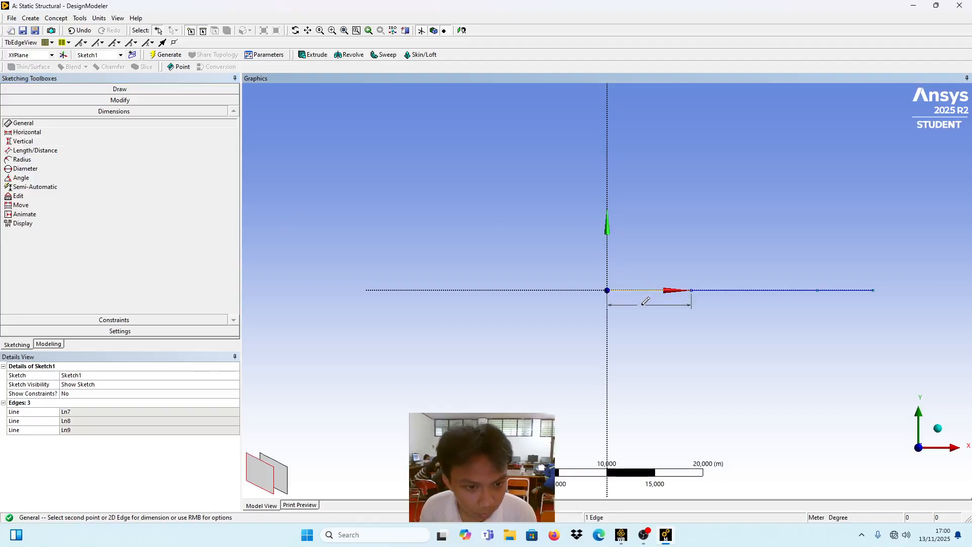
left_click(646, 303)
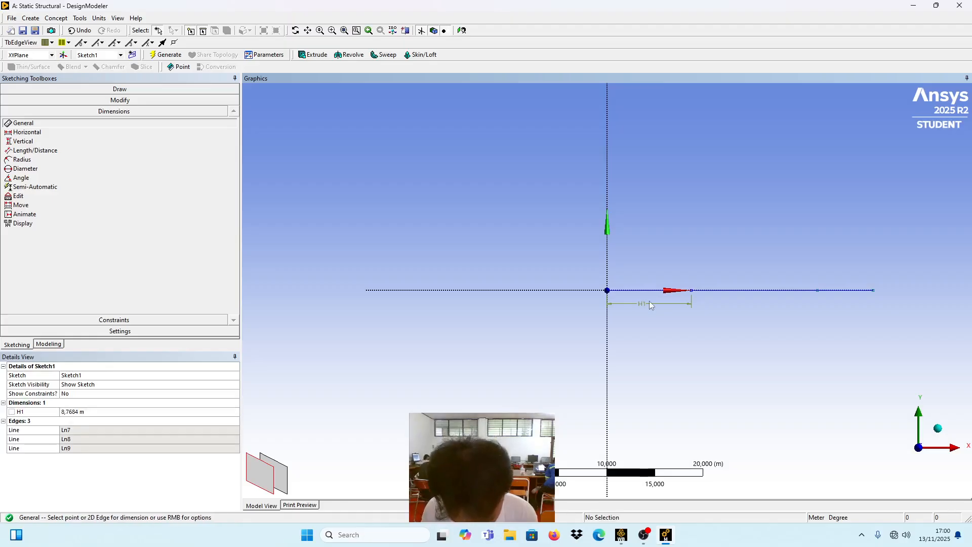
left_click(731, 292)
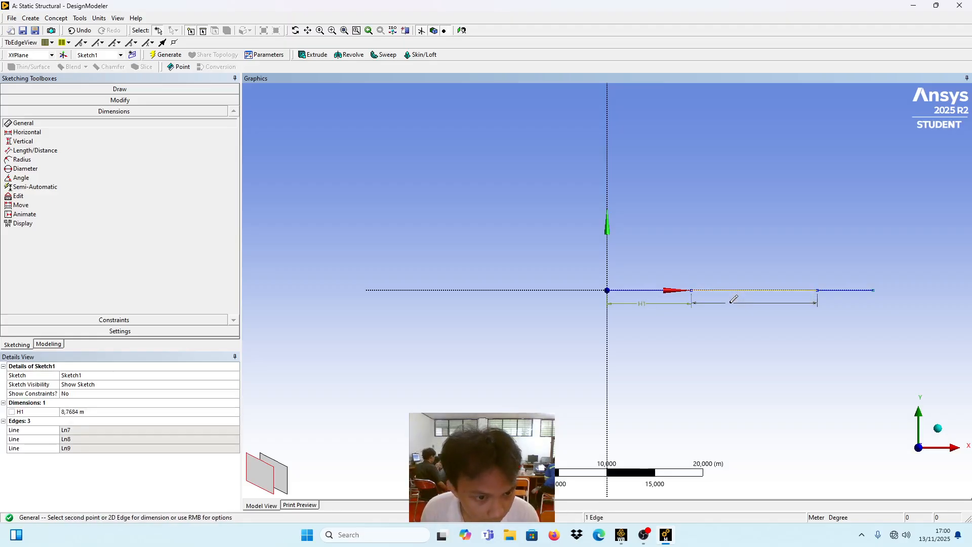
left_click(734, 301)
left_click(836, 289)
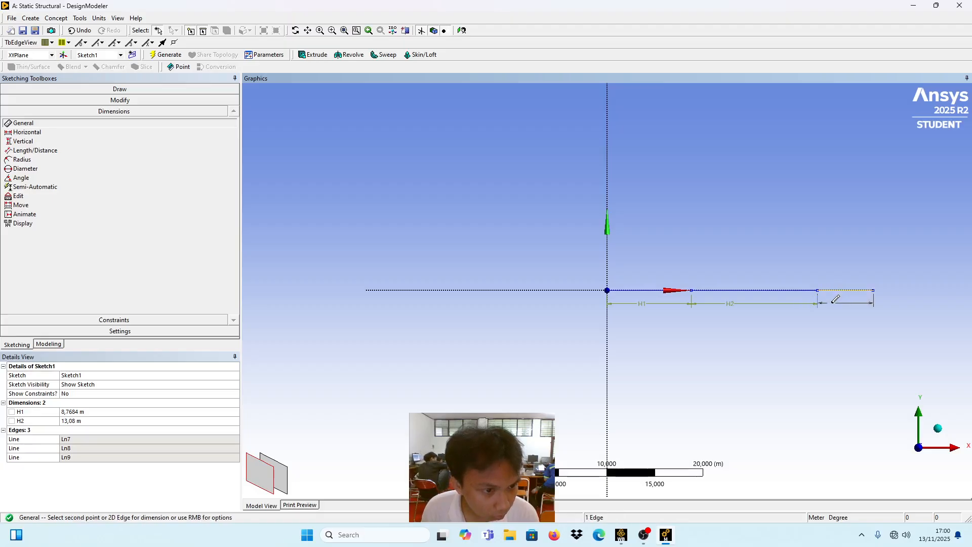
left_click(835, 303)
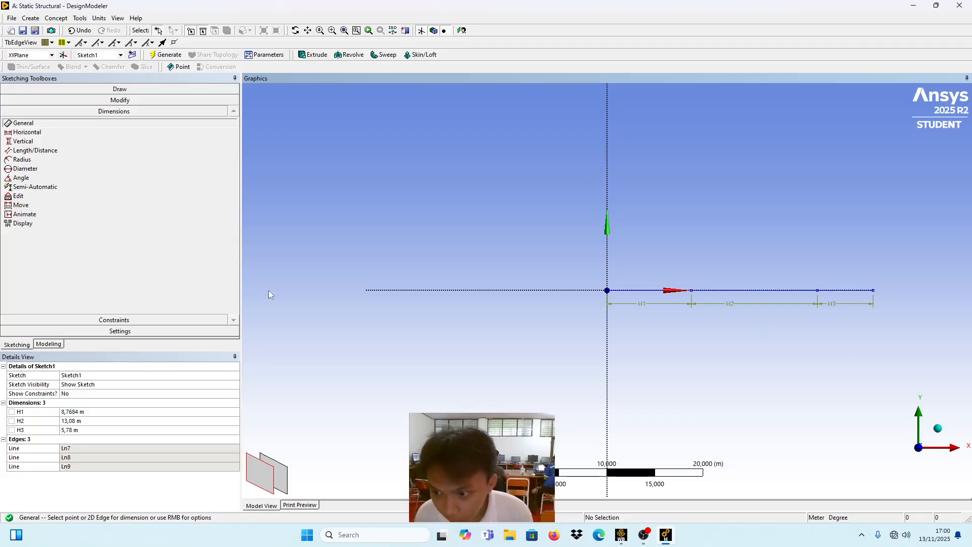
Step: Set the first segment's length dimension H1 to 0,5 m
left_click(81, 411)
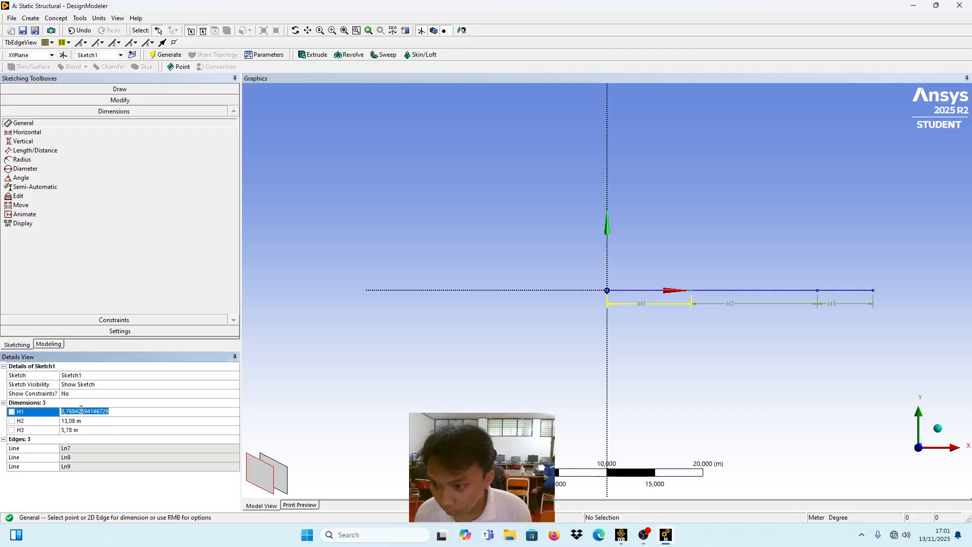
type("0")
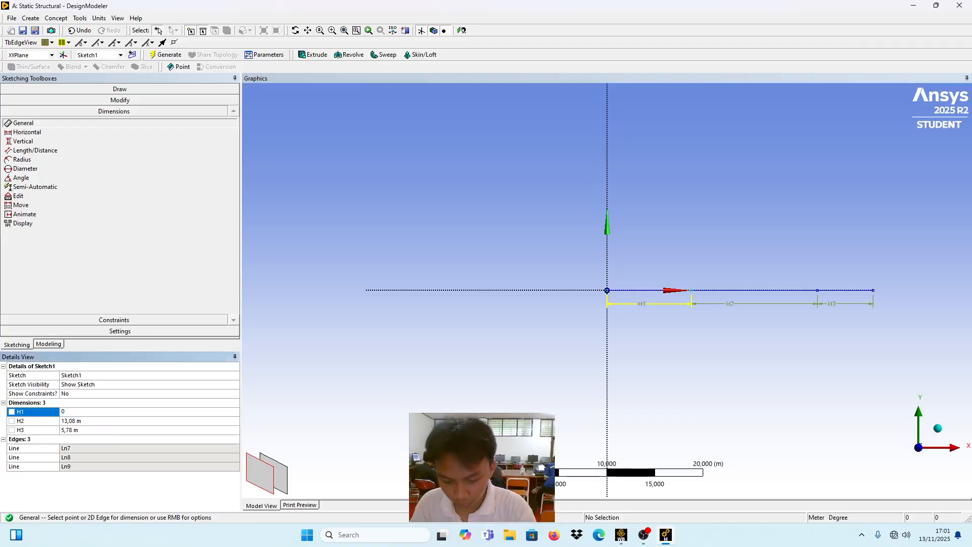
type(",5")
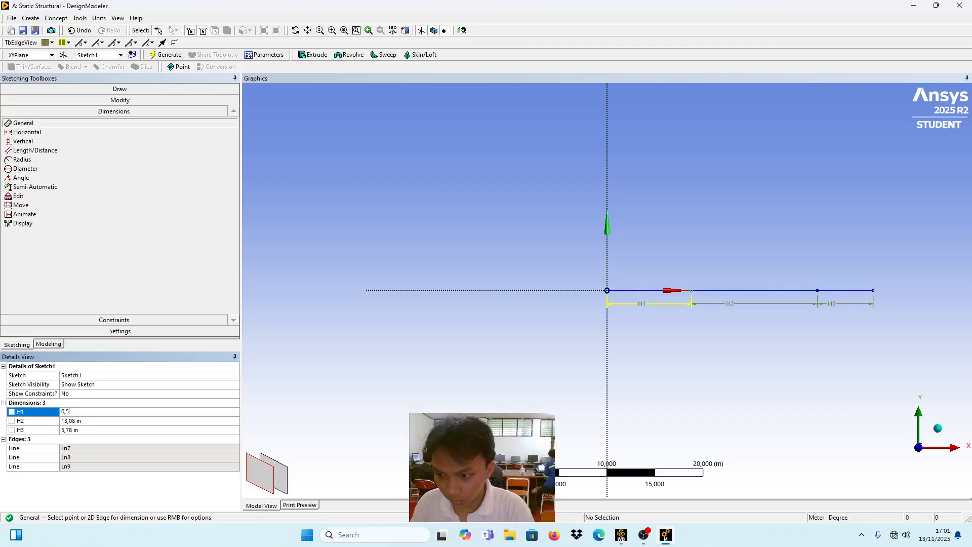
key("Return")
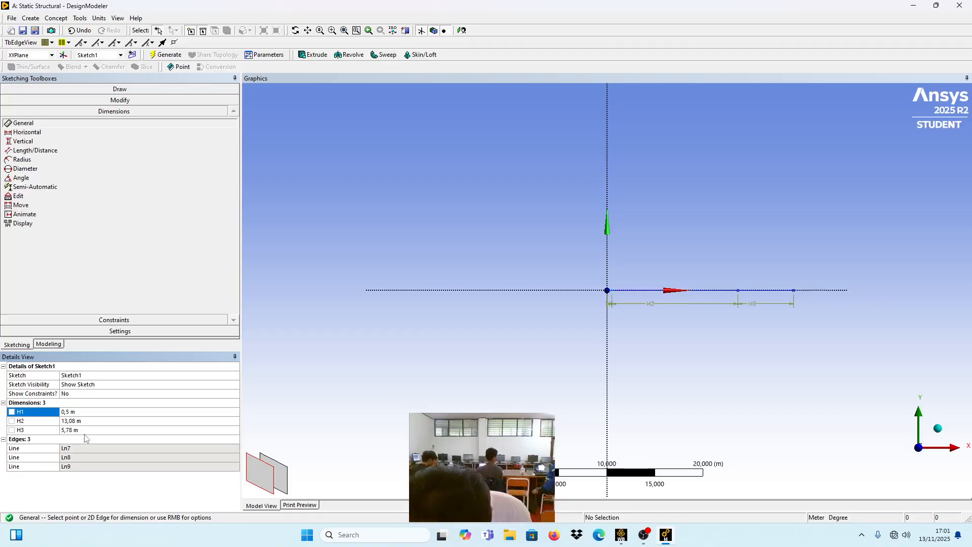
Step: Set the middle segment's length dimension H2 to 1,5 m
left_click(64, 420)
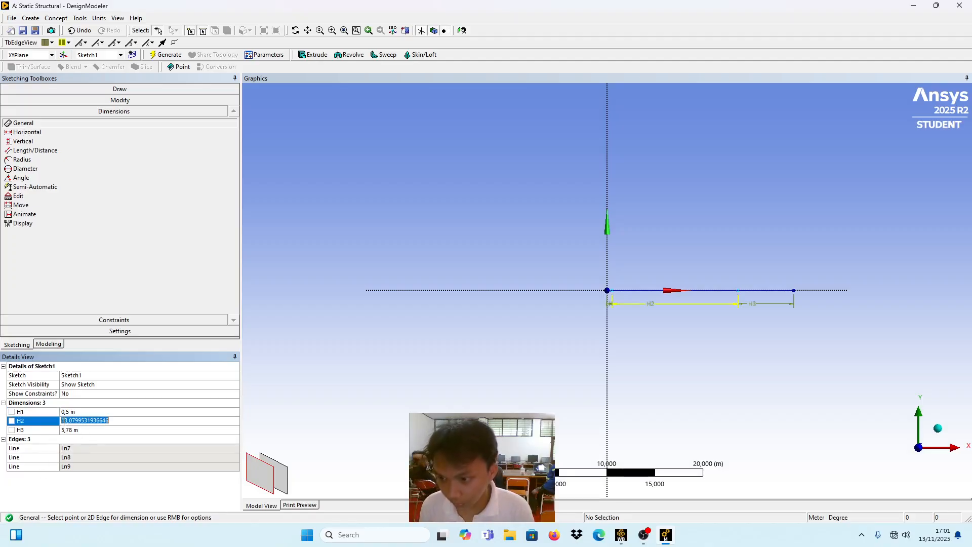
key("BackSpace")
type("1")
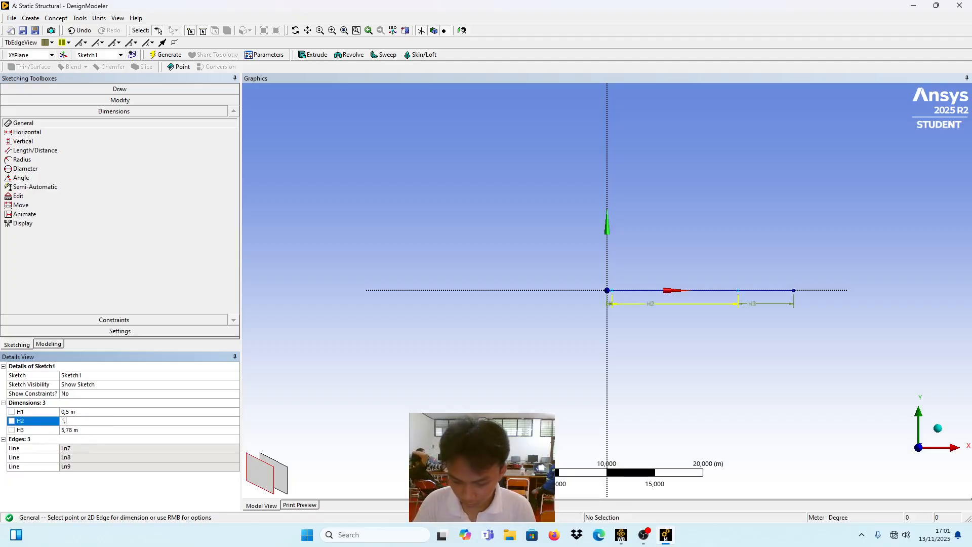
type(",5")
key("Return")
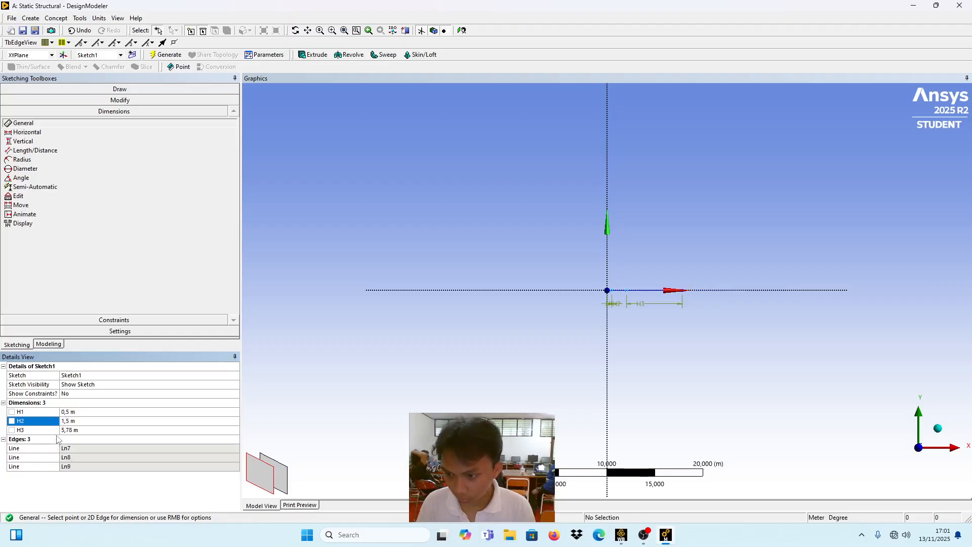
Step: Set the last segment's length dimension H3 to 1 m
left_click(63, 430)
key("BackSpace")
type("1")
key("Return")
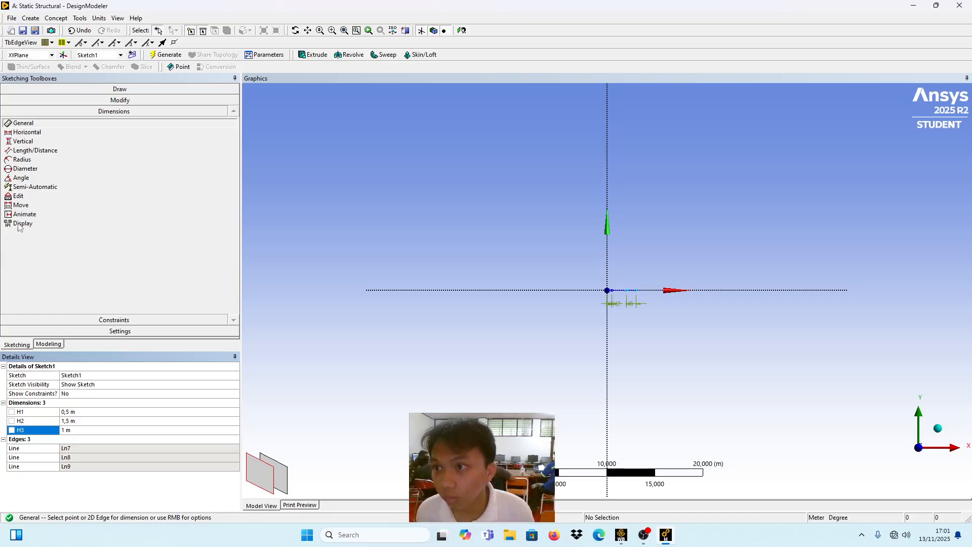
Step: Add a rectangular cross section to the model
left_click(80, 18)
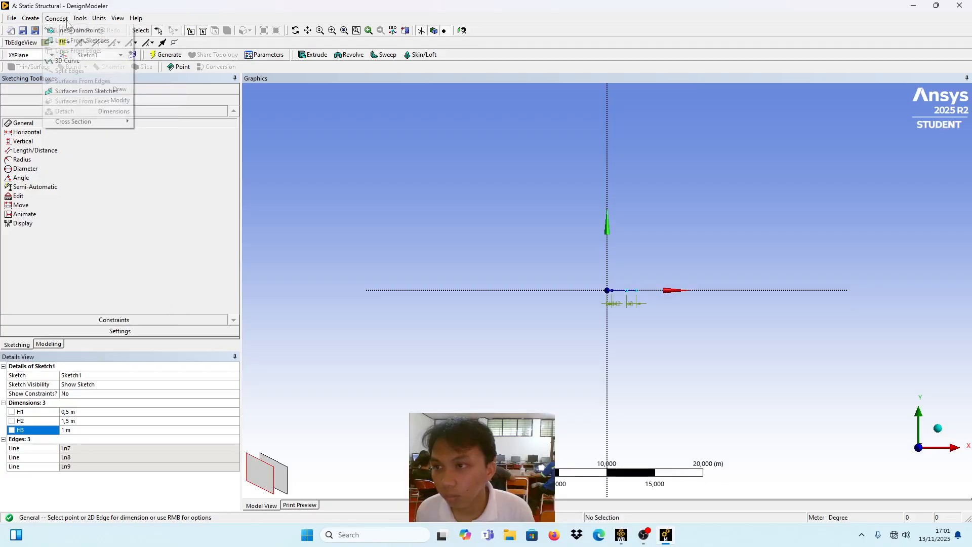
mouse_move(100, 19)
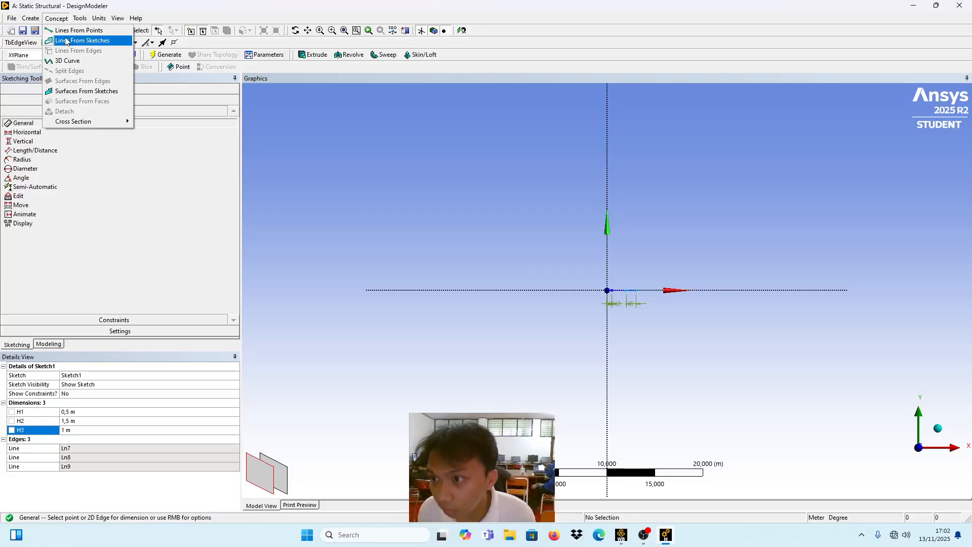
mouse_move(85, 121)
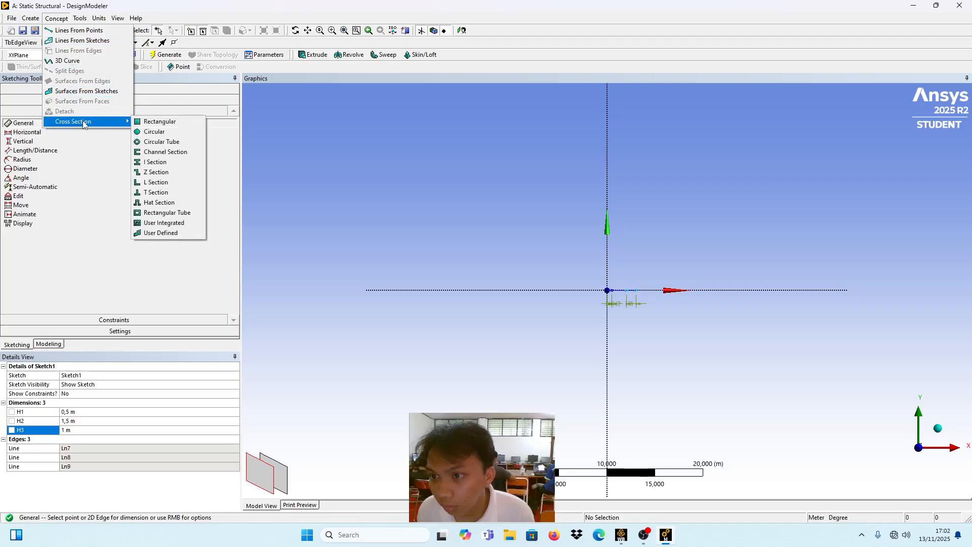
left_click(137, 125)
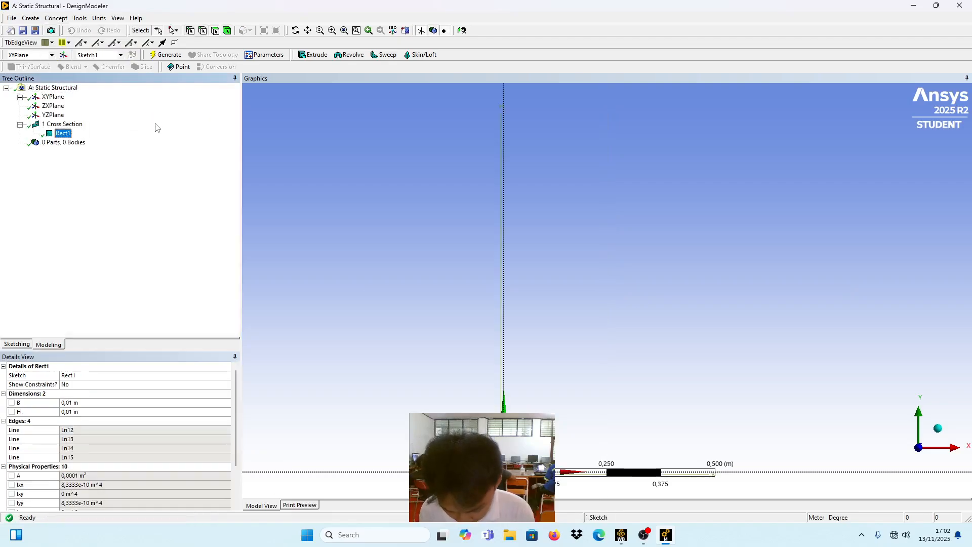
scroll(536, 335, "down", 3)
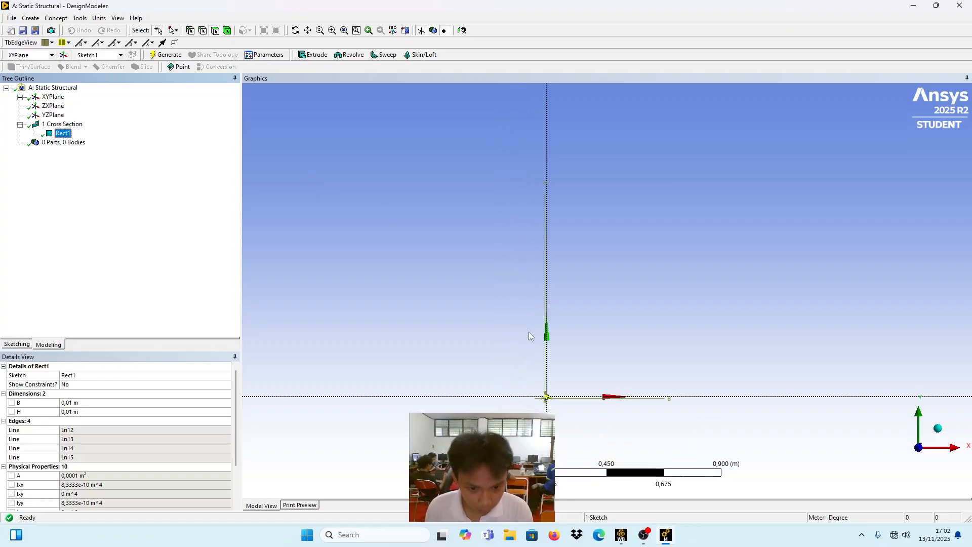
scroll(532, 334, "down", 1)
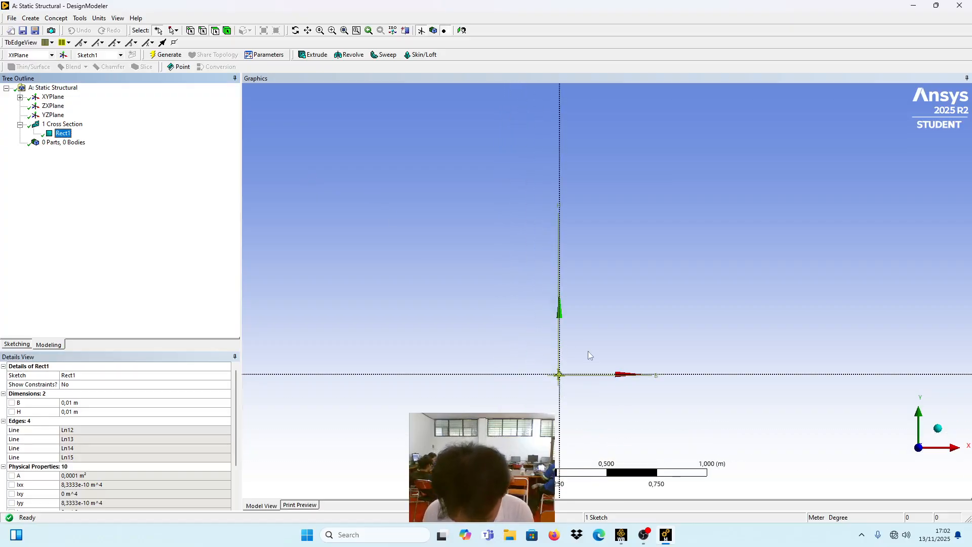
scroll(313, 415, "down", 1)
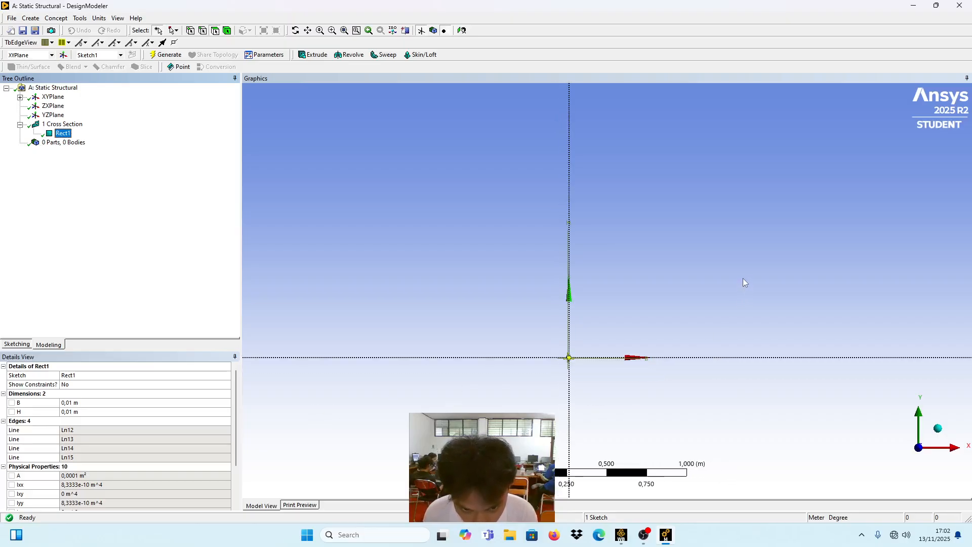
scroll(723, 343, "down", 1)
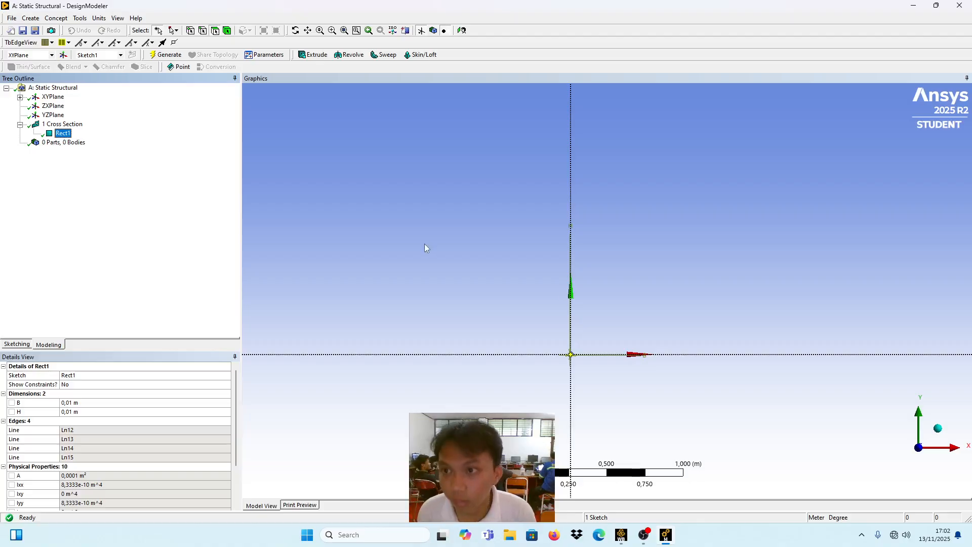
Step: Change the model's length unit to Millimeter
left_click(61, 21)
mouse_move(32, 22)
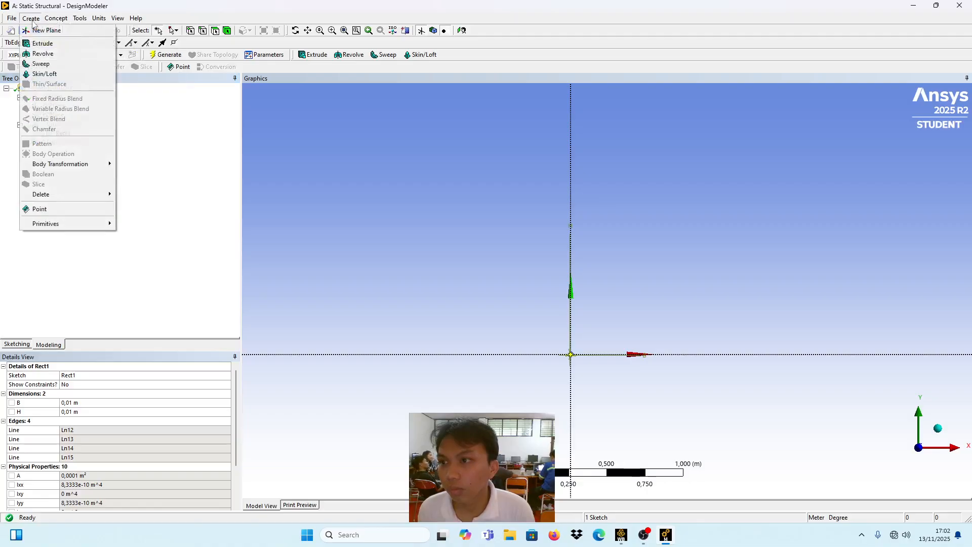
left_click(98, 18)
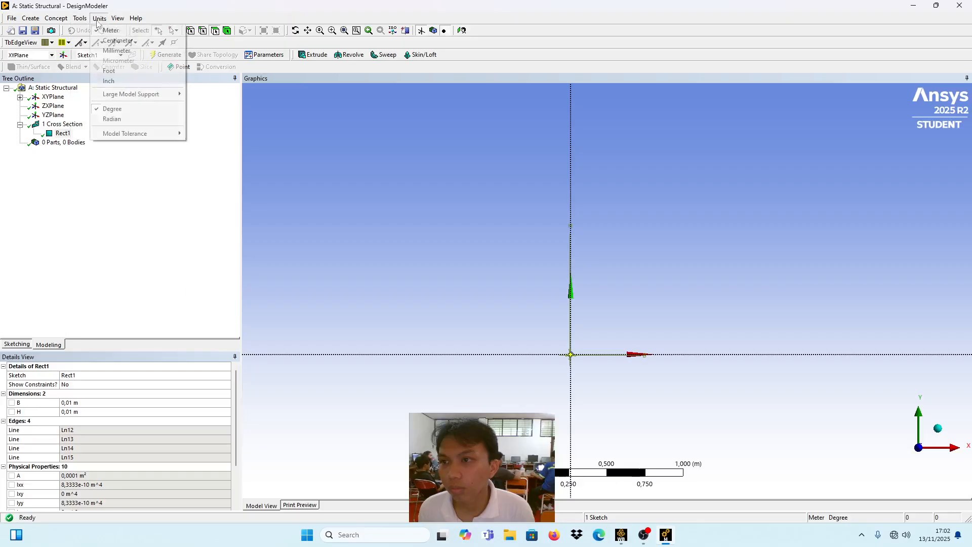
left_click(115, 51)
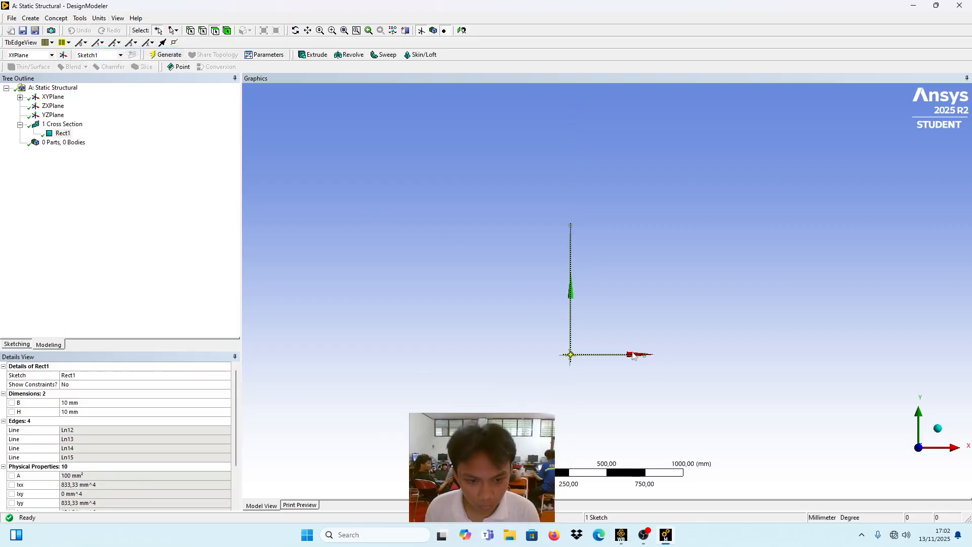
scroll(626, 360, "up", 1)
scroll(623, 356, "up", 2)
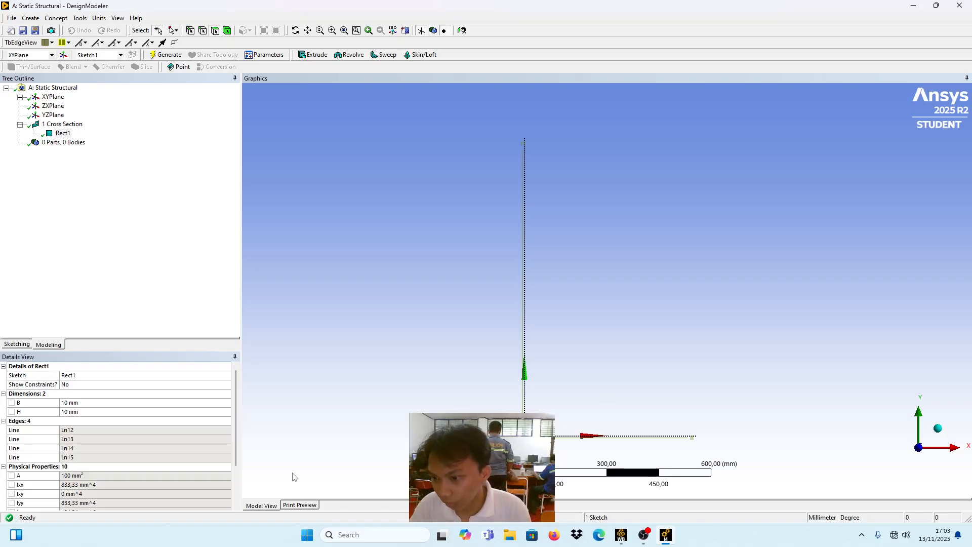
Step: Set the rectangular cross section's dimensions B and H to 30 mm each
left_click(71, 402)
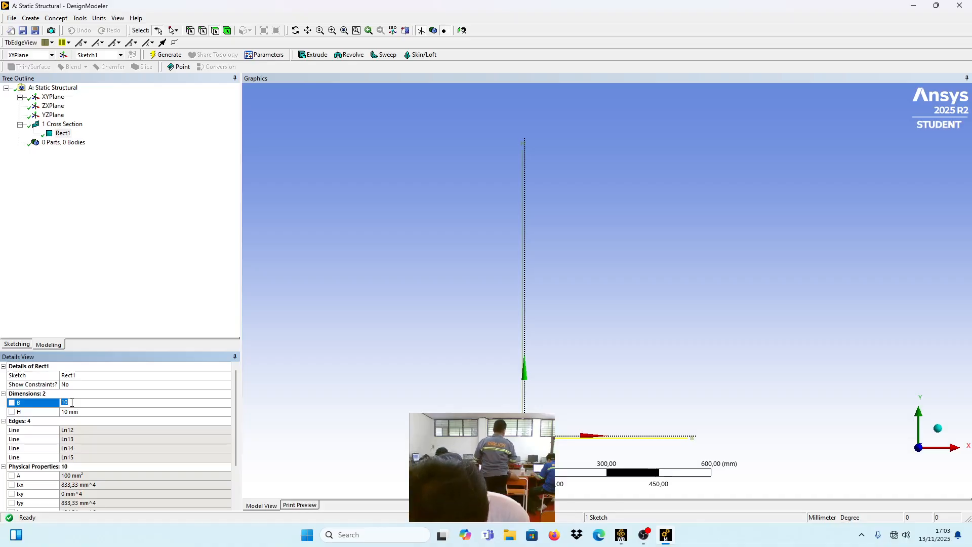
type("30")
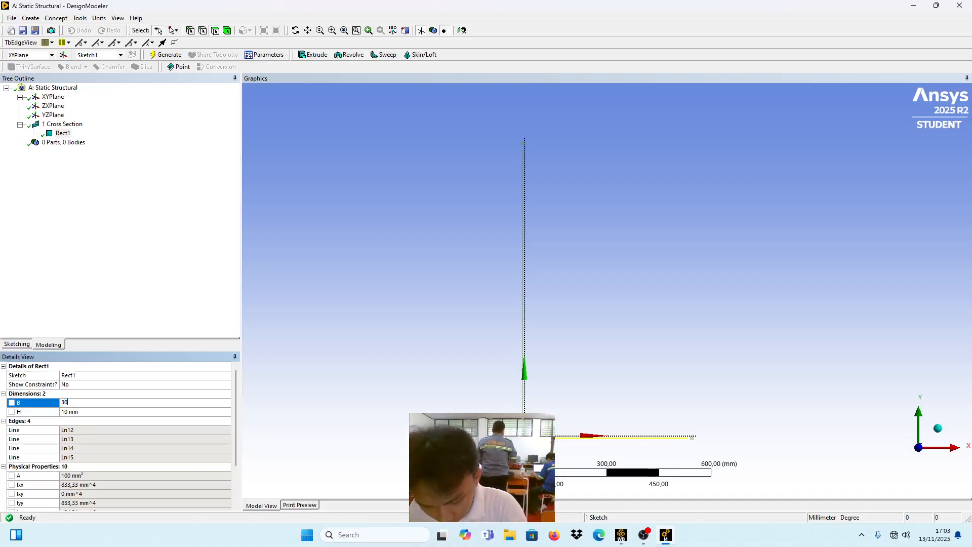
key("Return")
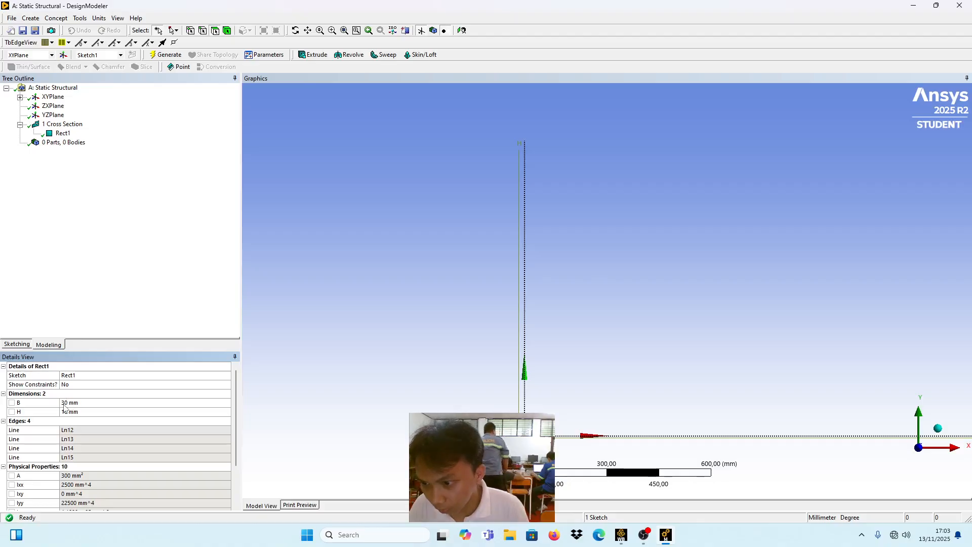
left_click(66, 411)
type("3")
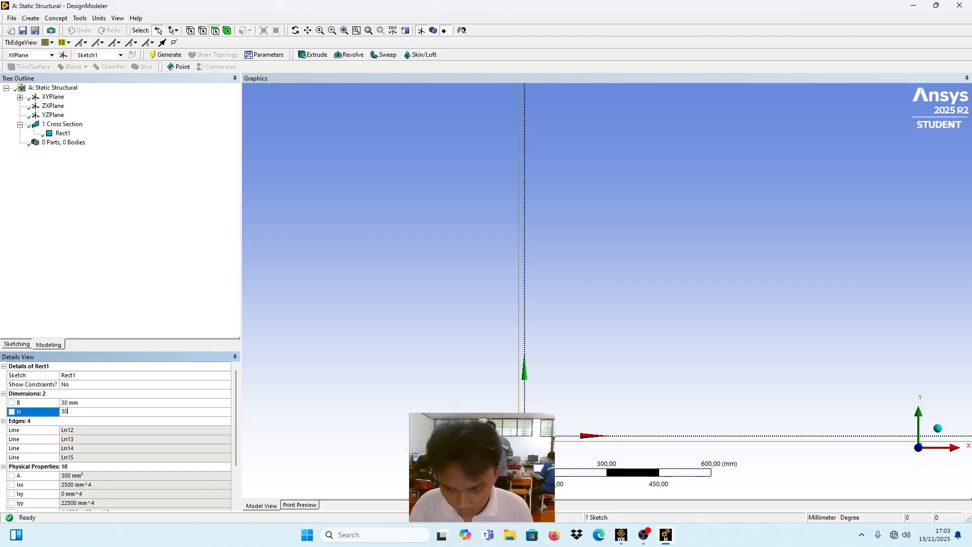
type("0")
key("Return")
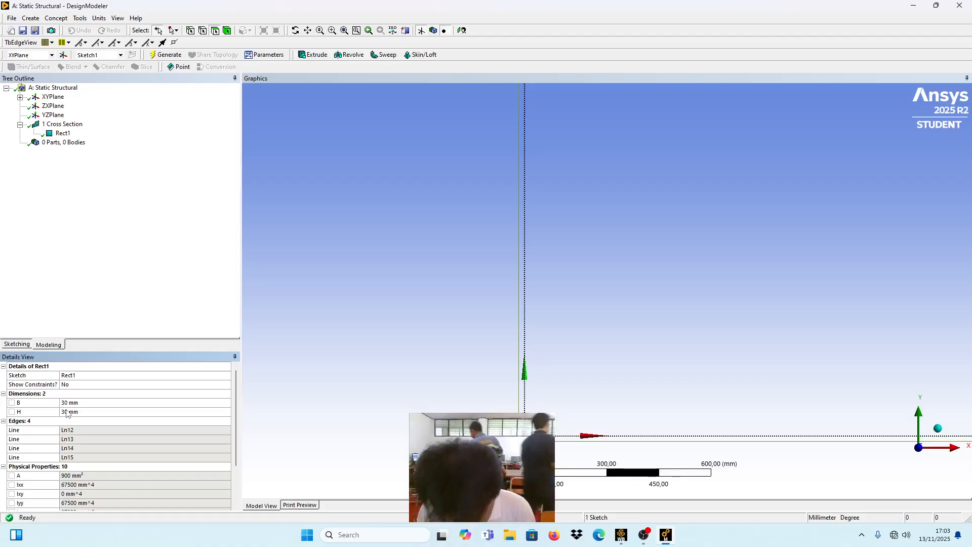
Step: Change the model's length unit to Meter
left_click(78, 19)
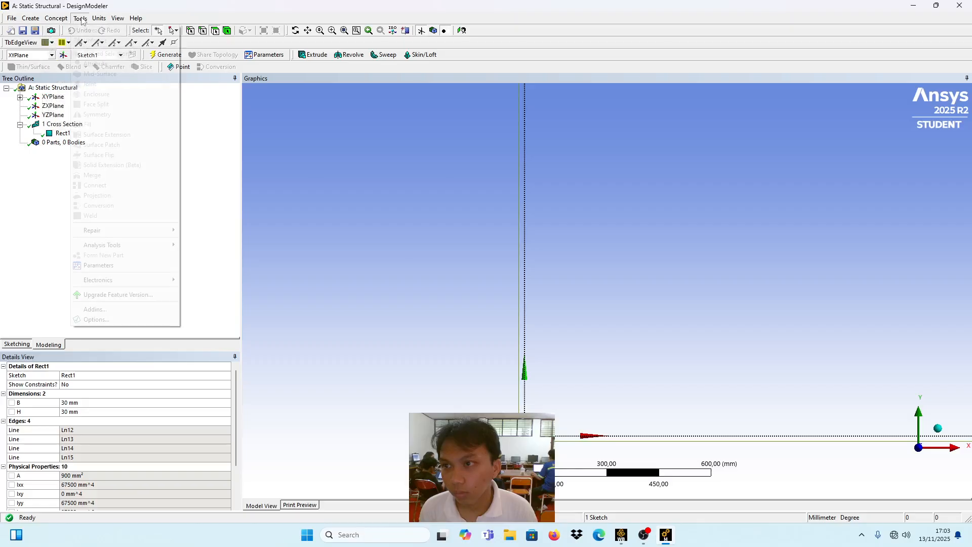
mouse_move(135, 19)
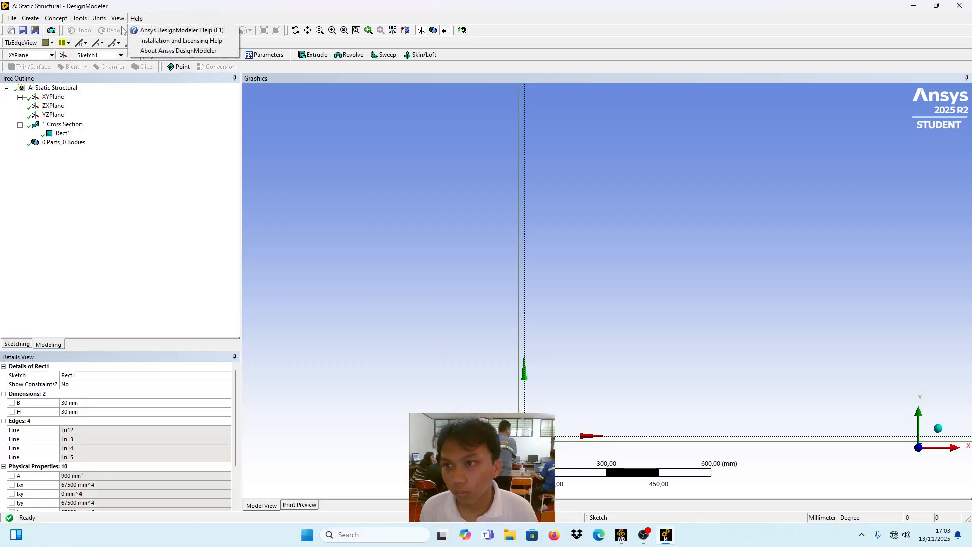
left_click(108, 29)
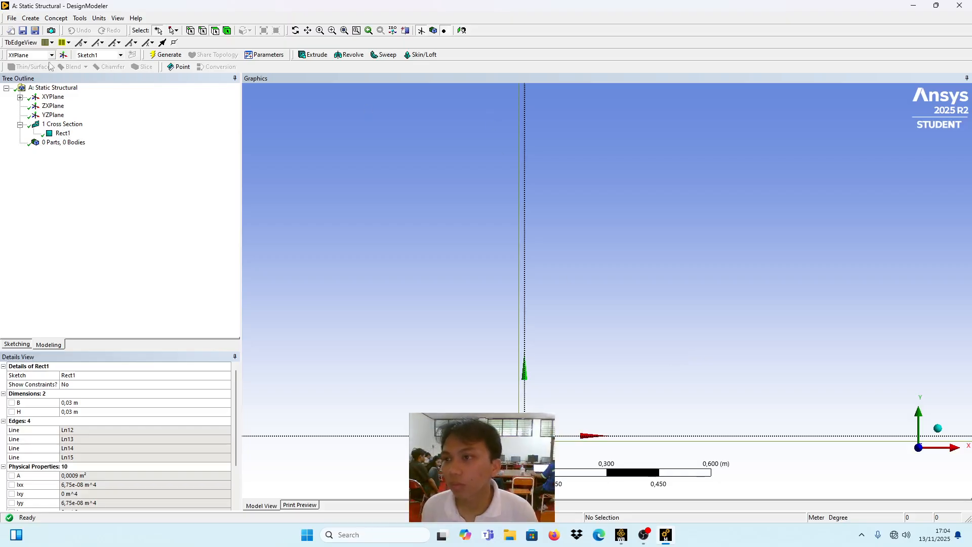
Step: Add a Lines From Sketches feature with the three-segment beam sketch as its base object
left_click(56, 19)
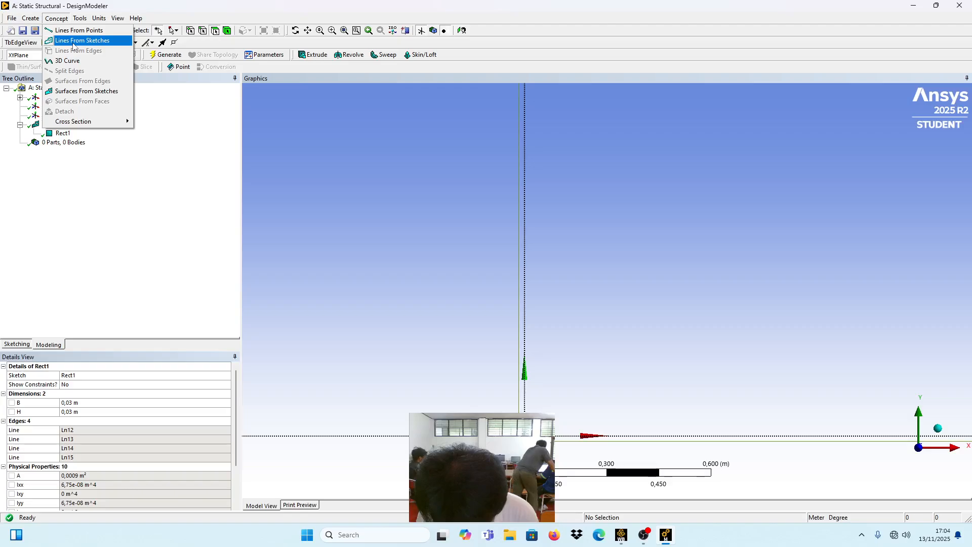
left_click(73, 42)
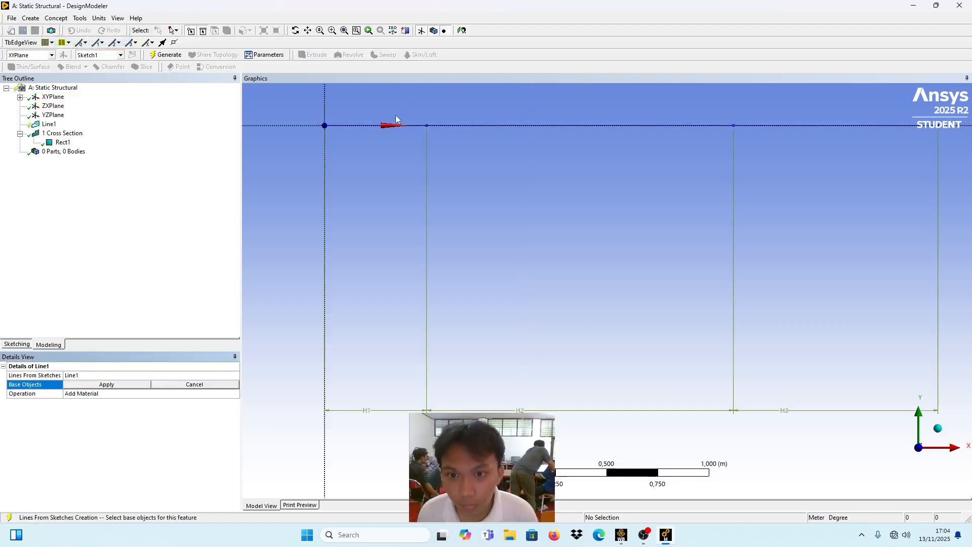
left_click(584, 129)
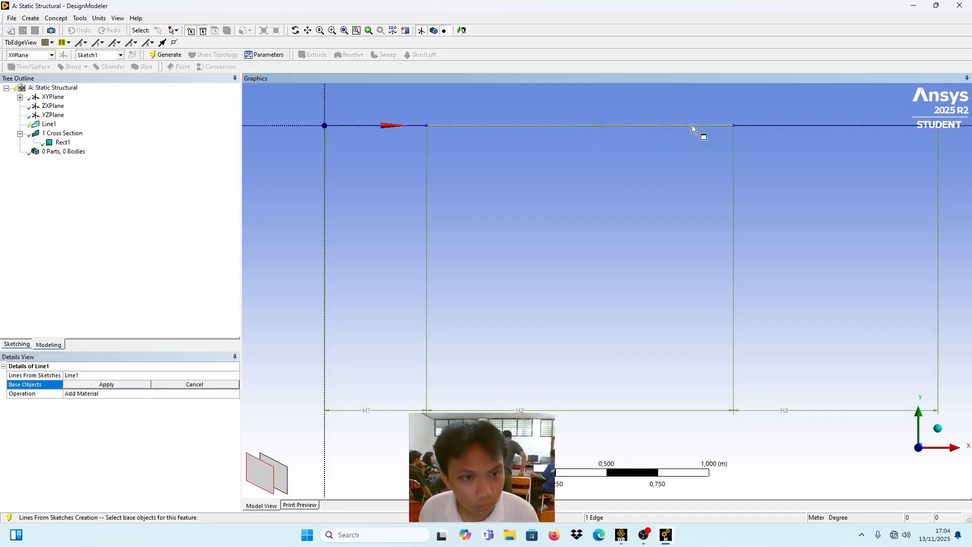
left_click(781, 128)
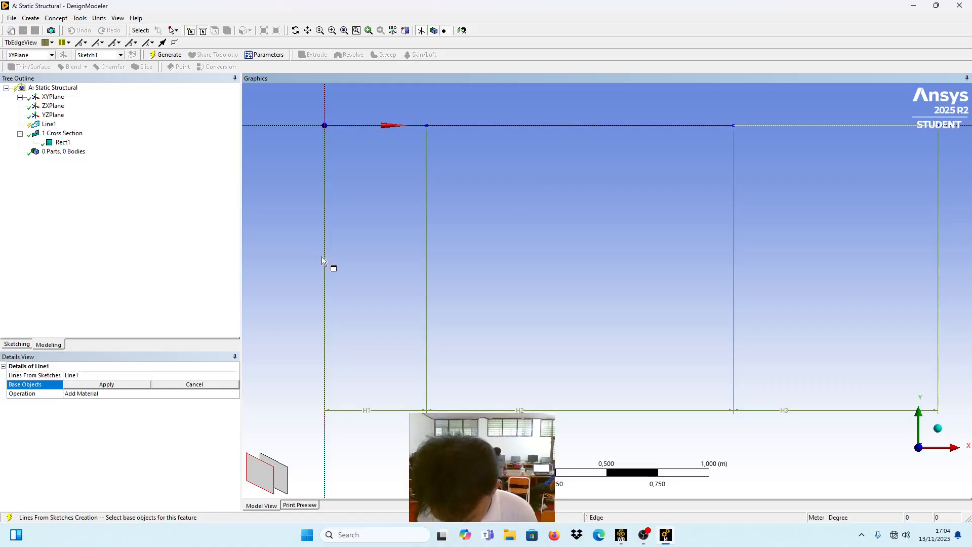
left_click(128, 385)
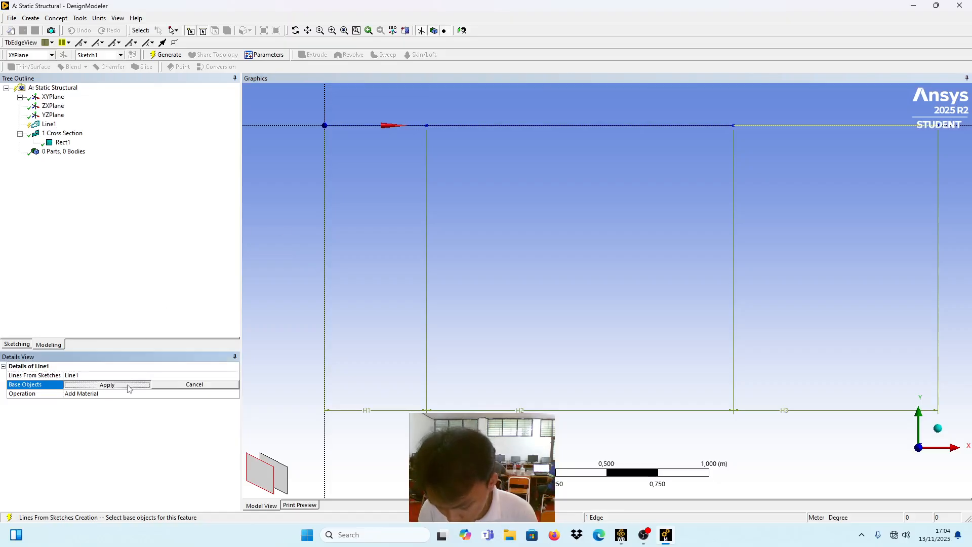
Step: Generate the Line1 feature to build the beam's line body
left_click(52, 125)
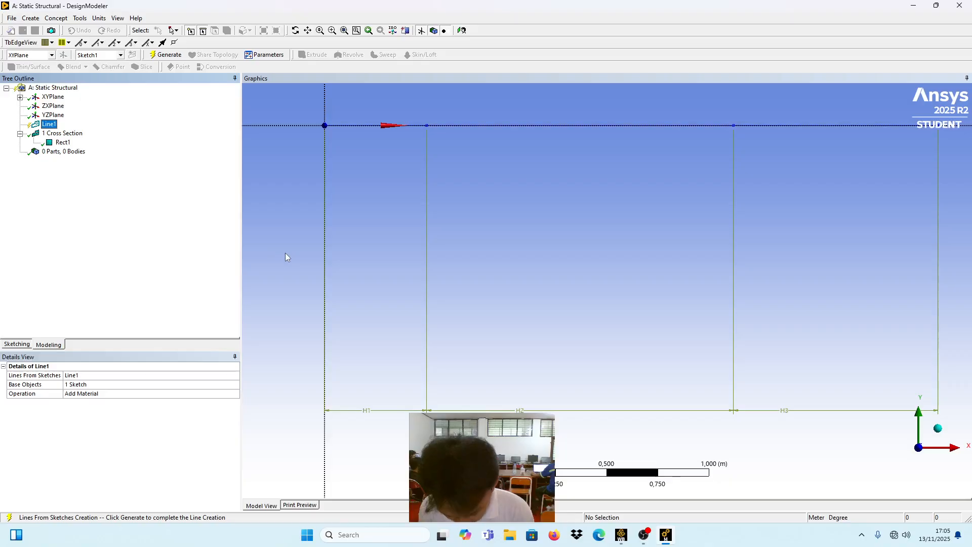
scroll(566, 235, "up", 2)
scroll(566, 235, "down", 8)
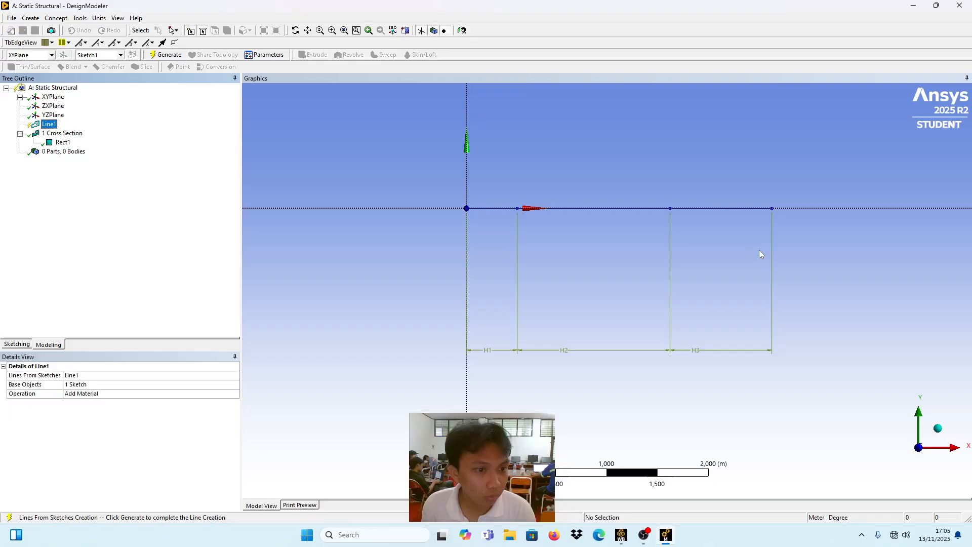
scroll(754, 255, "down", 9)
scroll(712, 265, "up", 6)
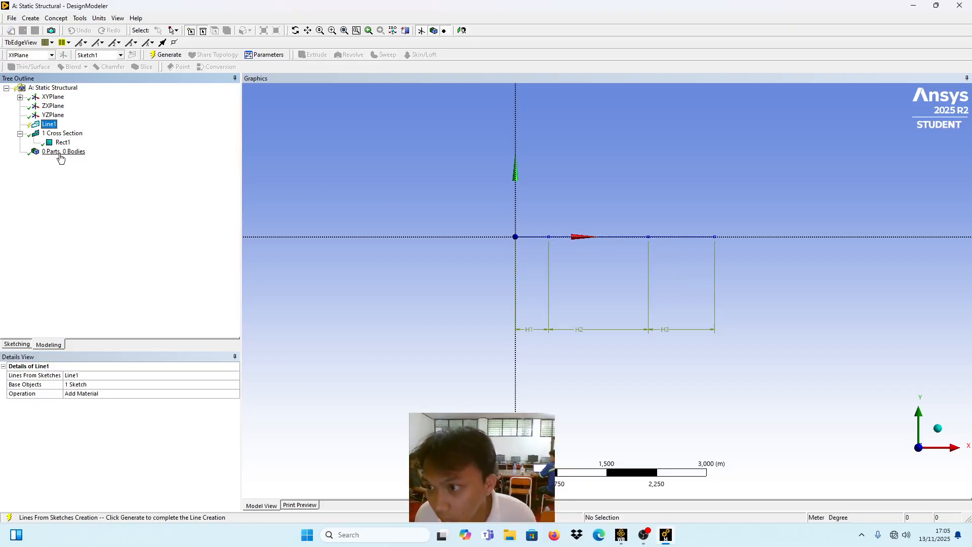
left_click(34, 152)
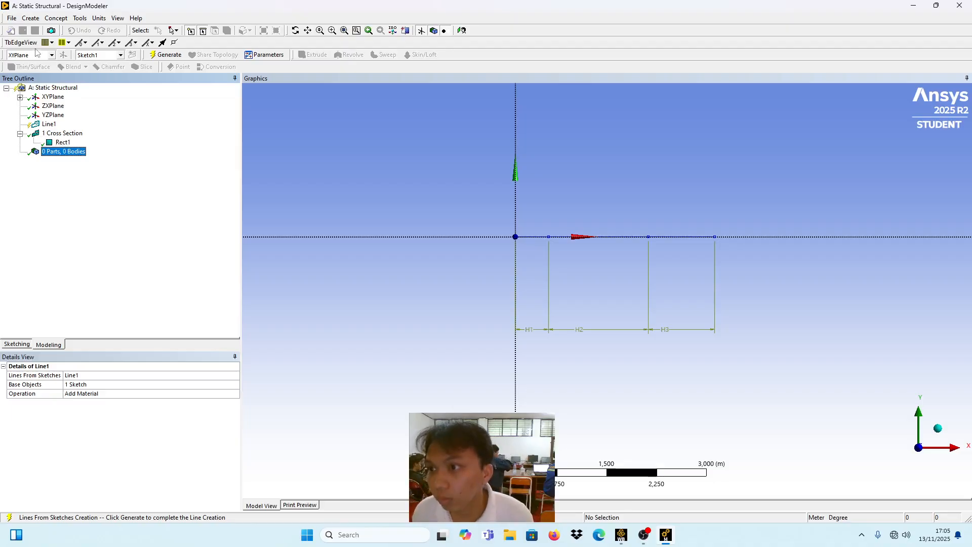
left_click(49, 126)
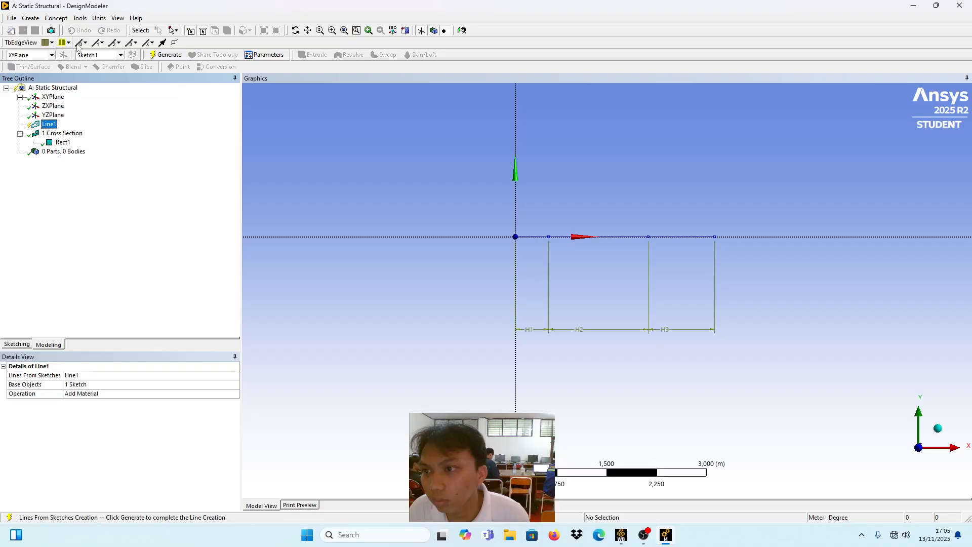
left_click(153, 56)
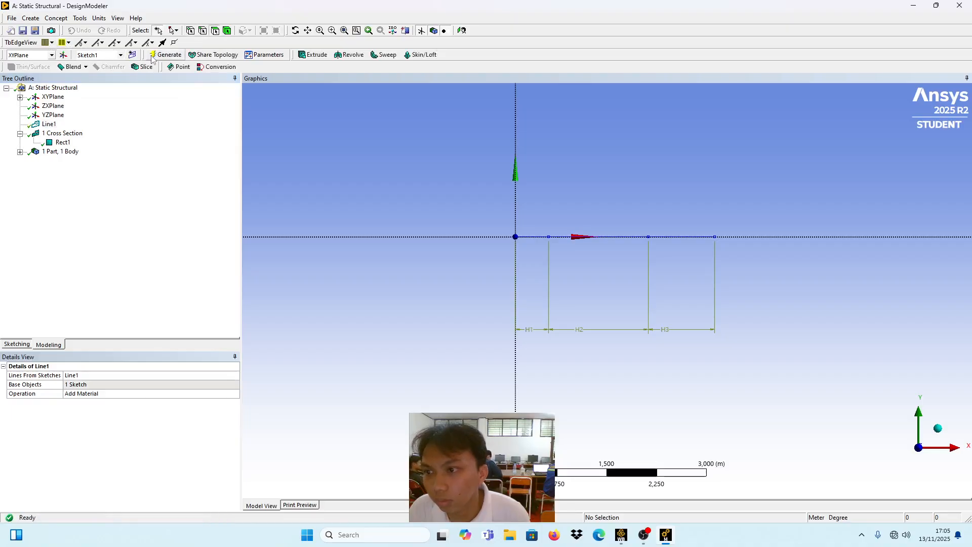
Step: Assign the Rect1 cross section to the generated Line Body
left_click(50, 152)
left_click(19, 152)
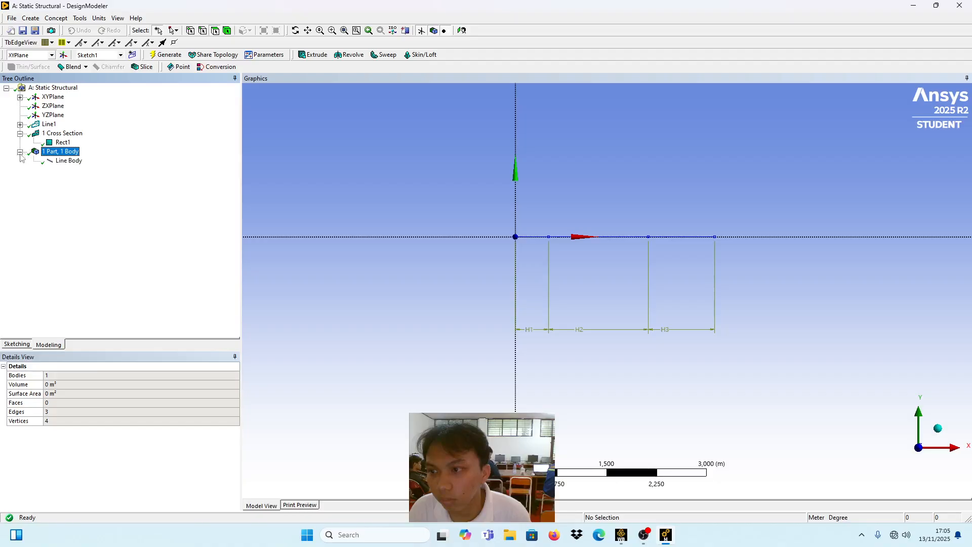
left_click(56, 161)
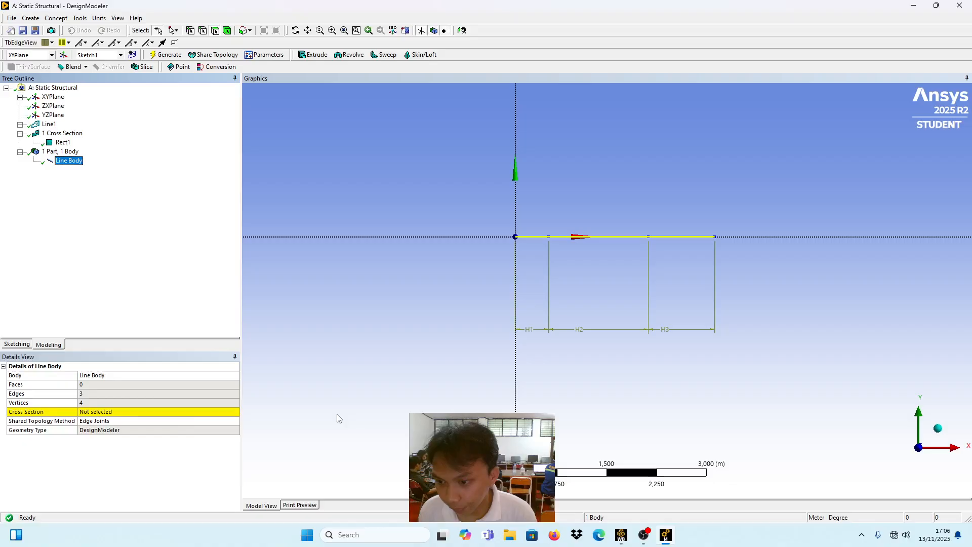
left_click(188, 412)
left_click(235, 411)
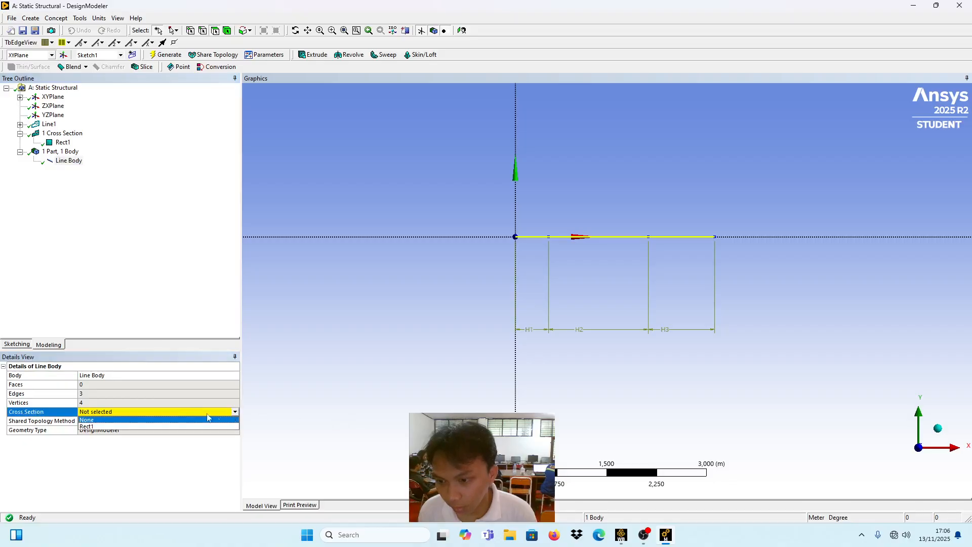
left_click(146, 421)
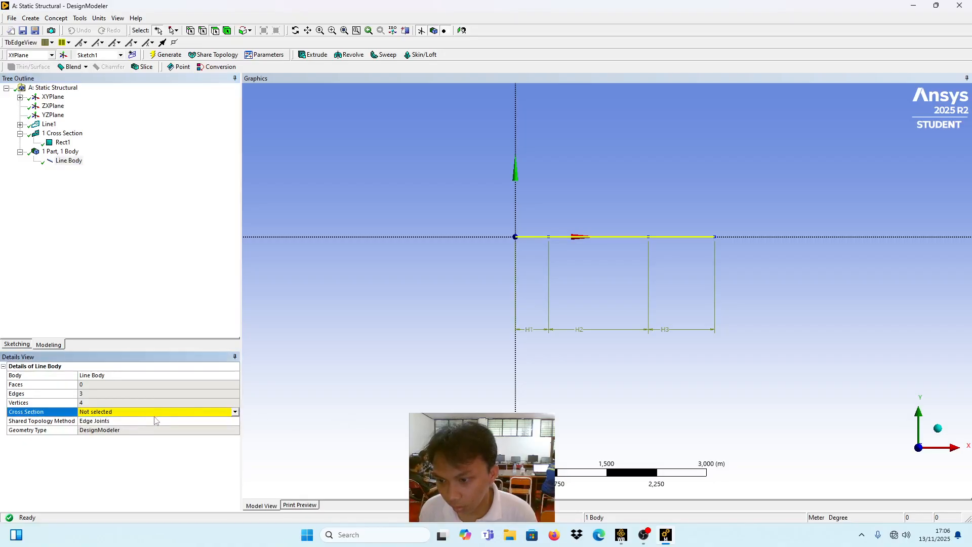
left_click(235, 413)
left_click(227, 430)
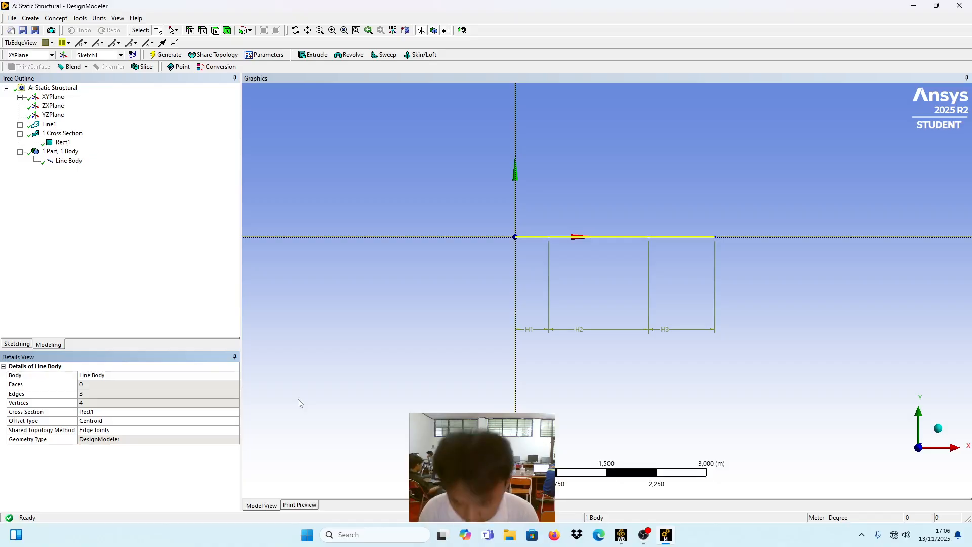
Step: View the line body isometrically and switch the Cross Section Solids display on and back off
left_click(69, 160)
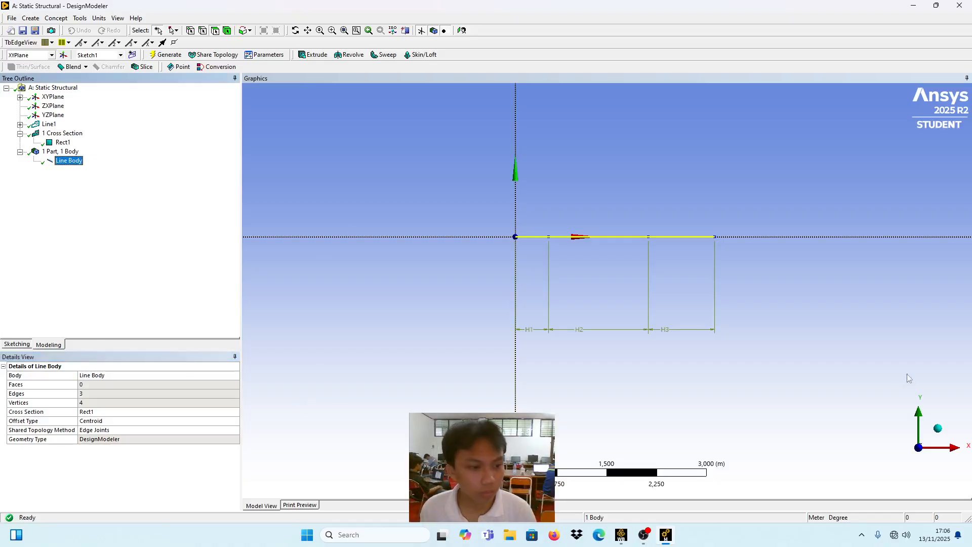
left_click(941, 430)
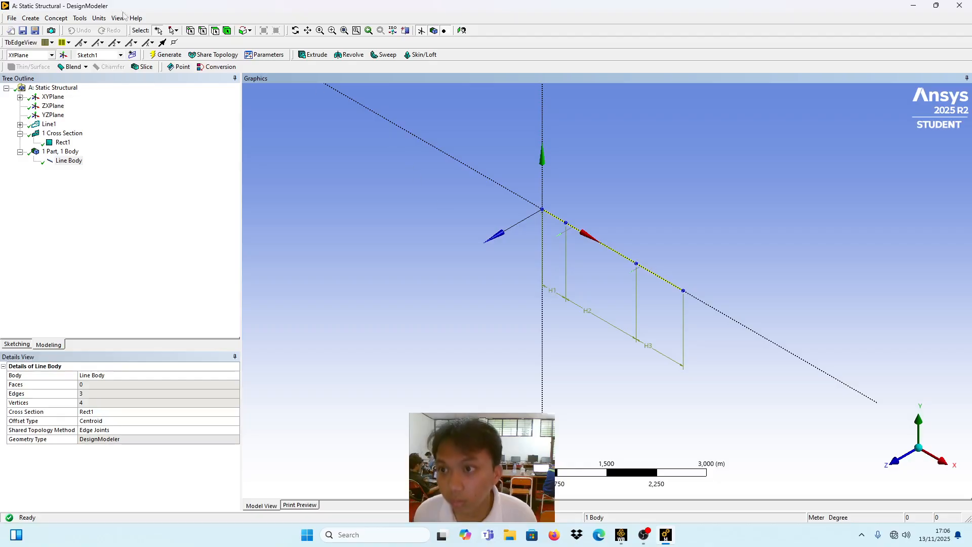
left_click(123, 20)
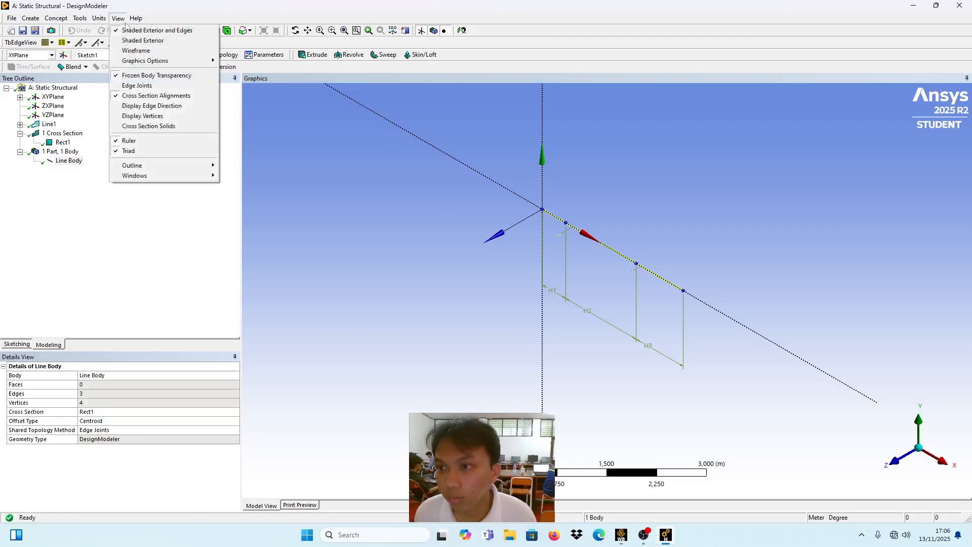
left_click(188, 127)
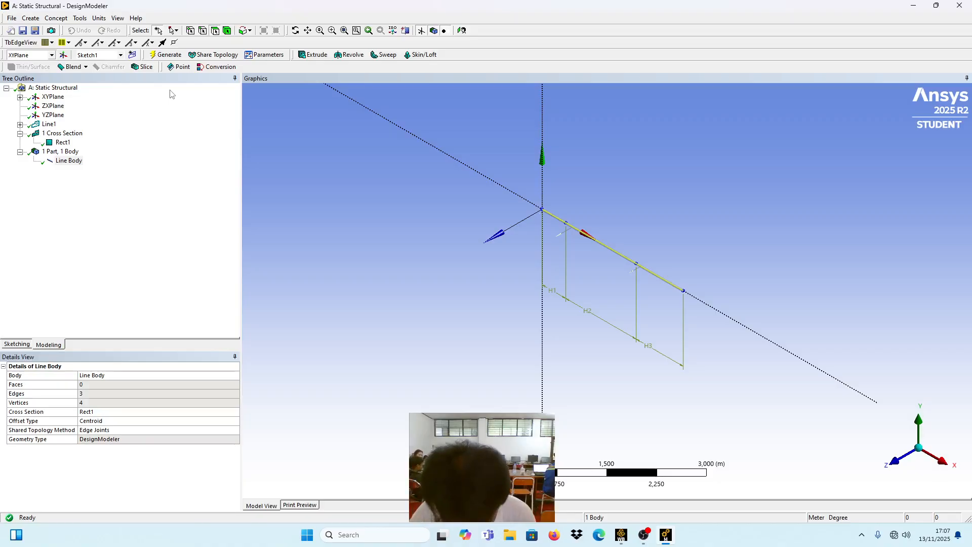
left_click(118, 19)
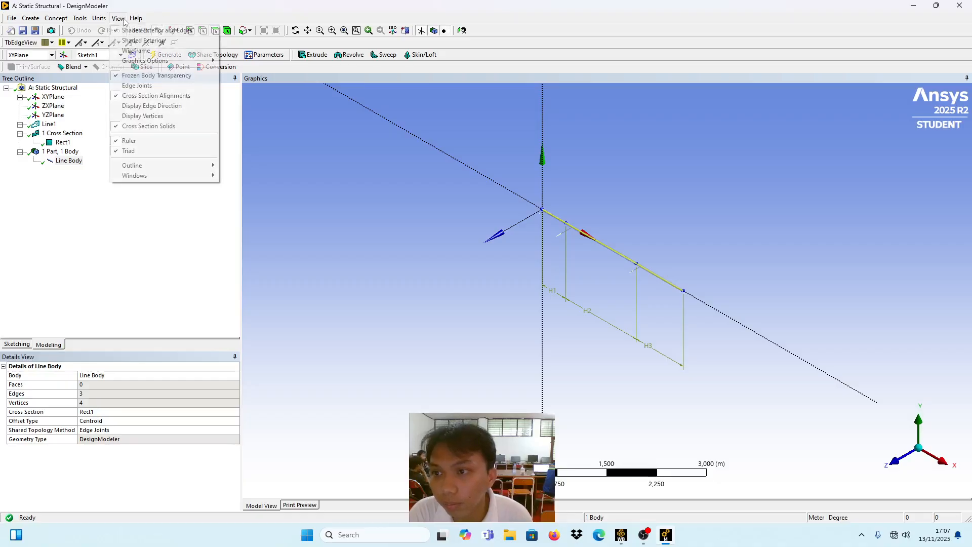
left_click(150, 126)
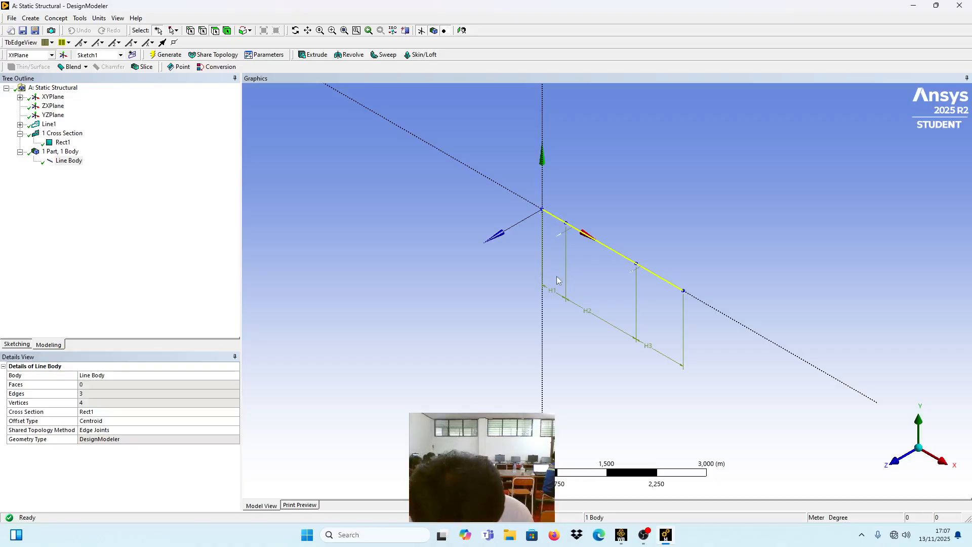
scroll(678, 245, "up", 3)
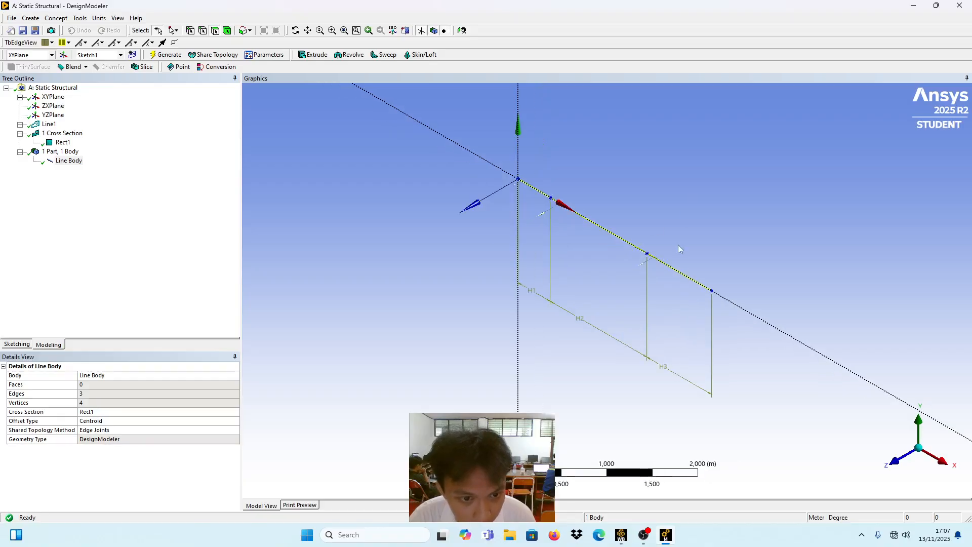
scroll(678, 248, "up", 2)
left_click_drag(602, 258, 830, 518)
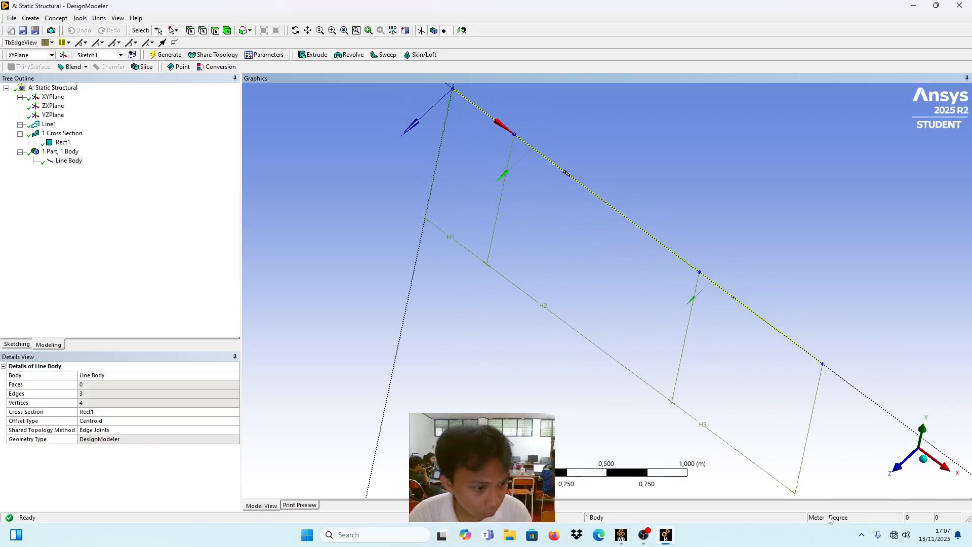
left_click(923, 458)
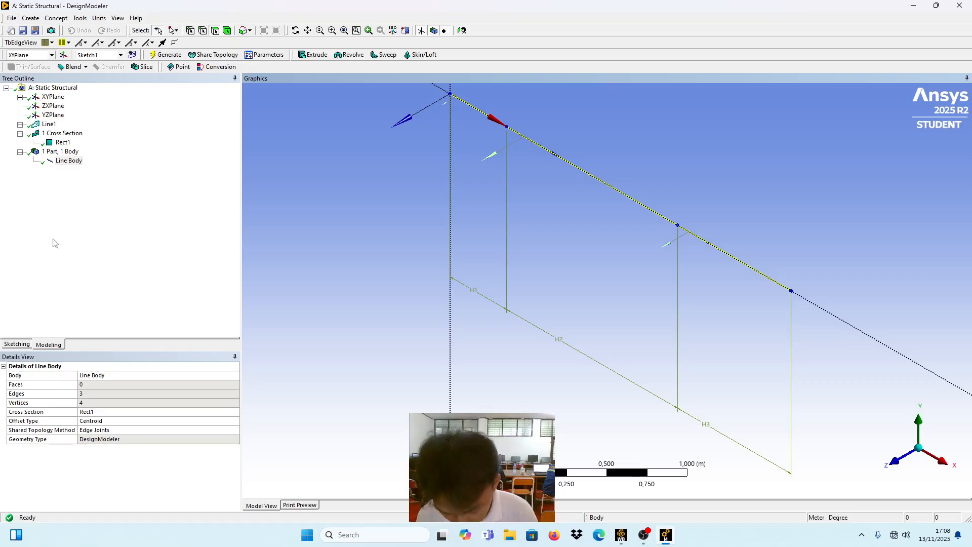
left_click(12, 19)
left_click(12, 19)
left_click(30, 19)
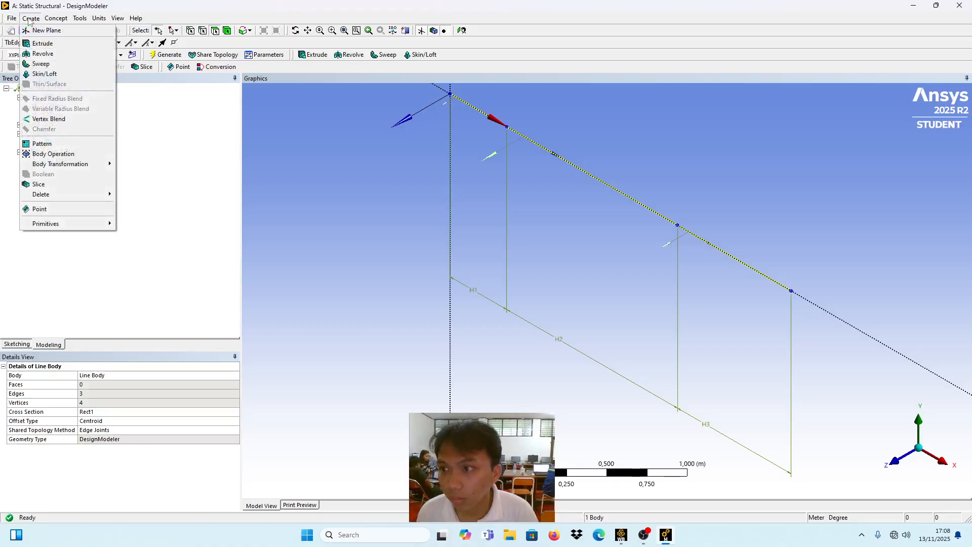
left_click(30, 19)
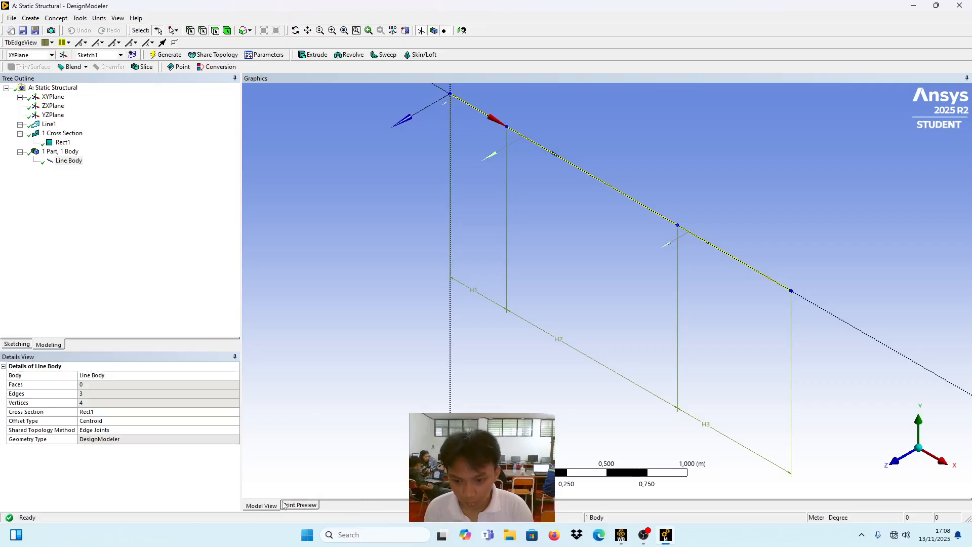
left_click(300, 506)
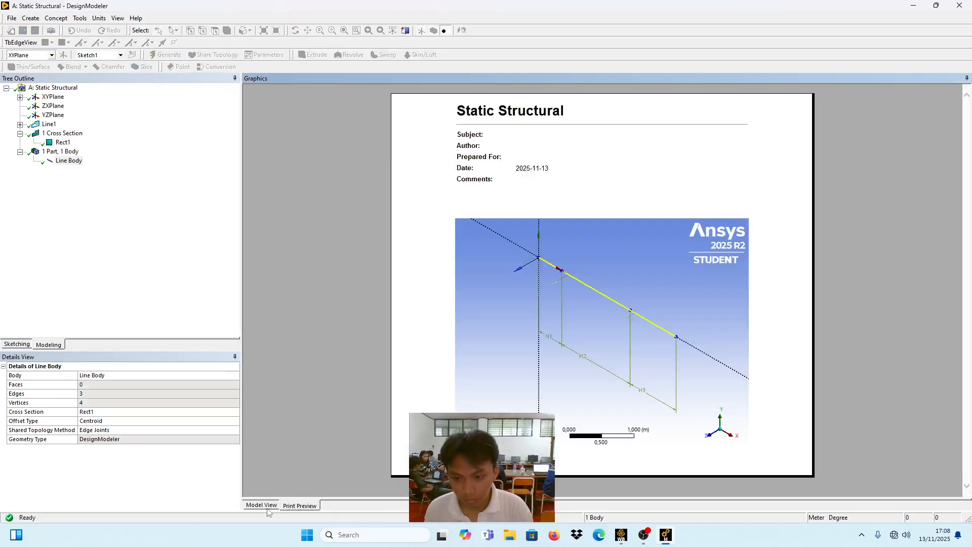
left_click(264, 506)
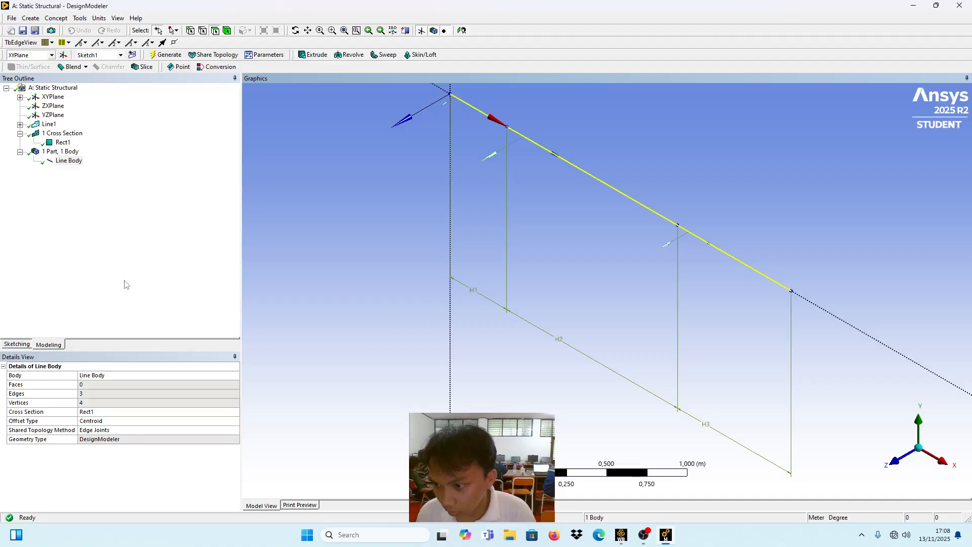
left_click(16, 345)
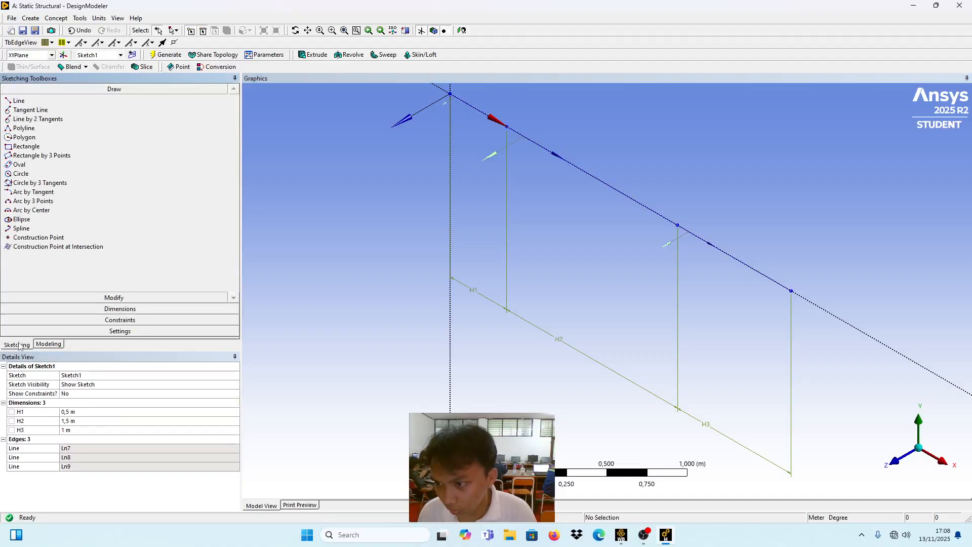
left_click(49, 344)
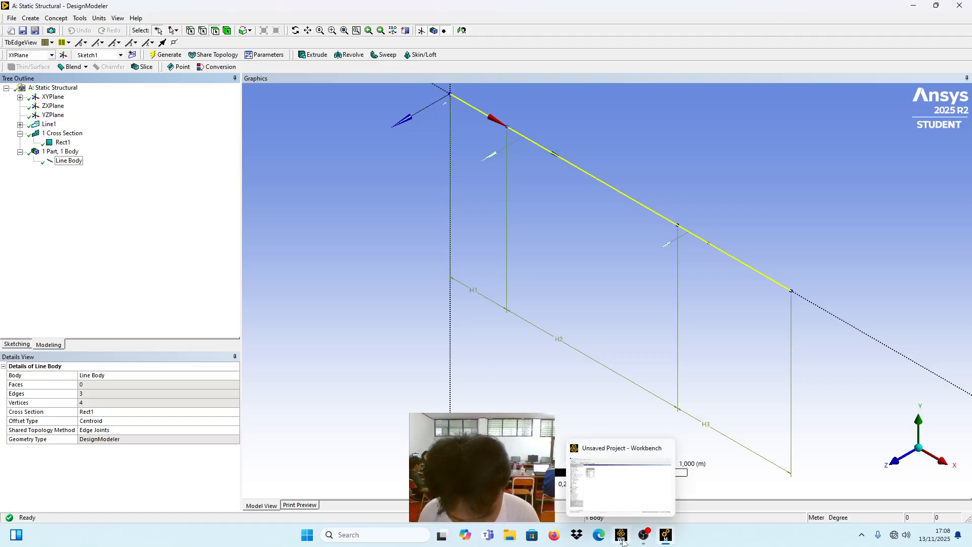
Step: Switch to Workbench and open the Static Structural system's Model in a maximized Mechanical window
left_click(623, 541)
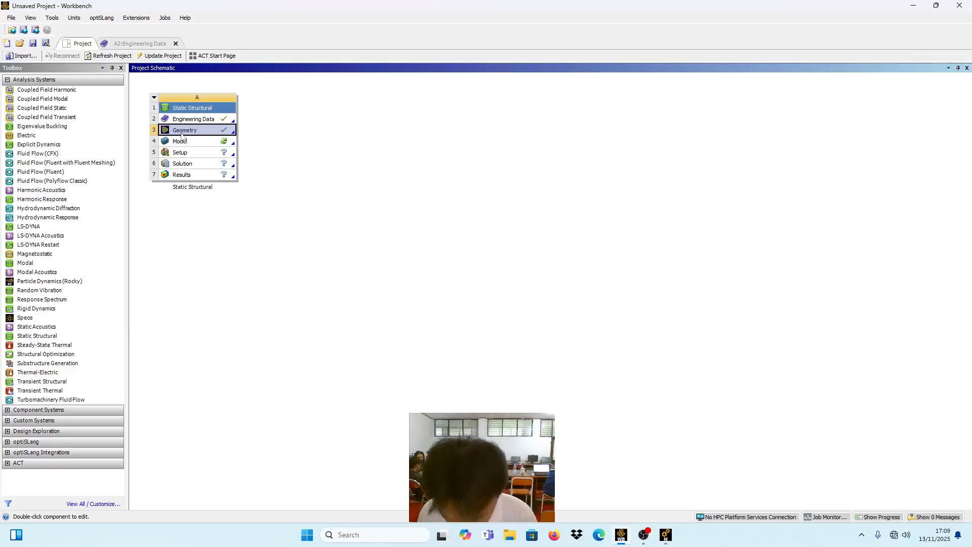
left_click(204, 143)
double_click(204, 143)
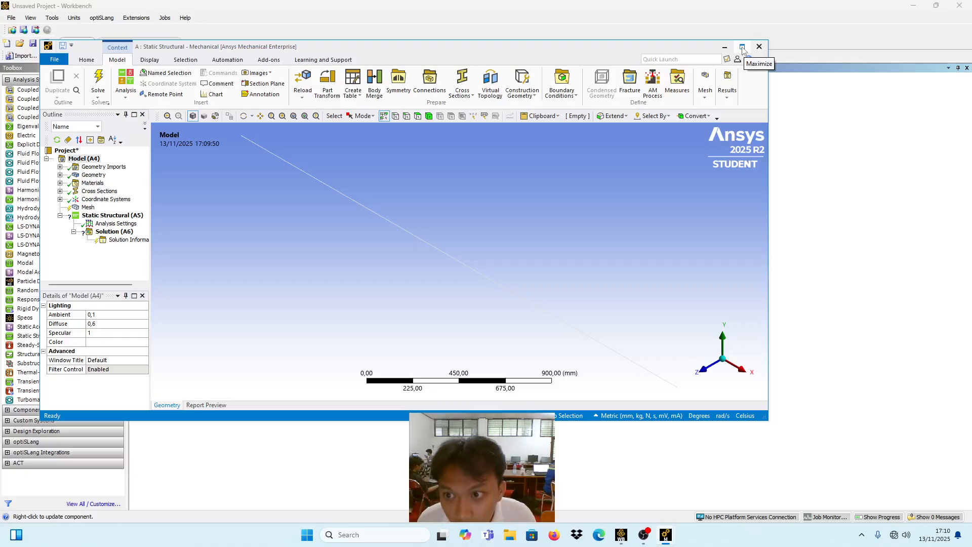
left_click(742, 49)
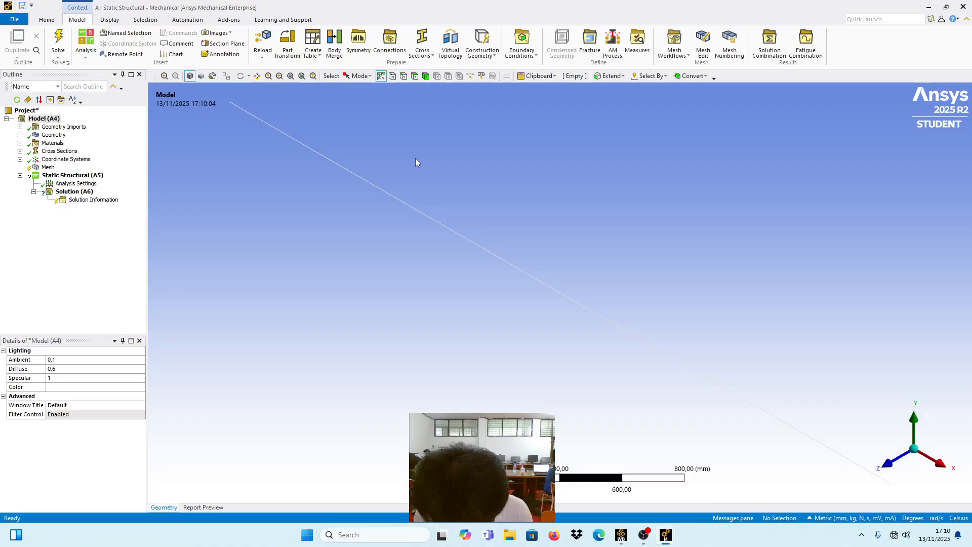
scroll(463, 275, "down", 3)
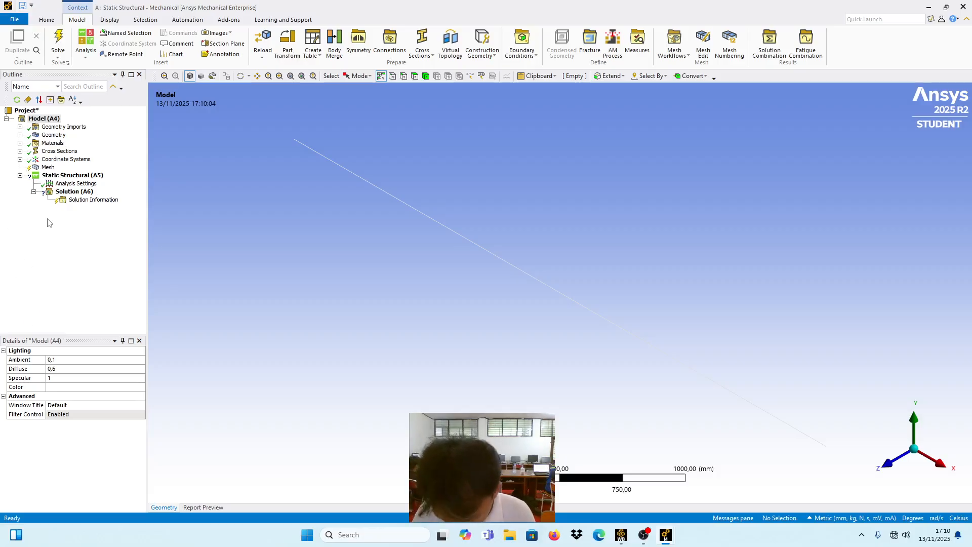
Step: Assign the Baja st-37 material to the Line Body
left_click(35, 135)
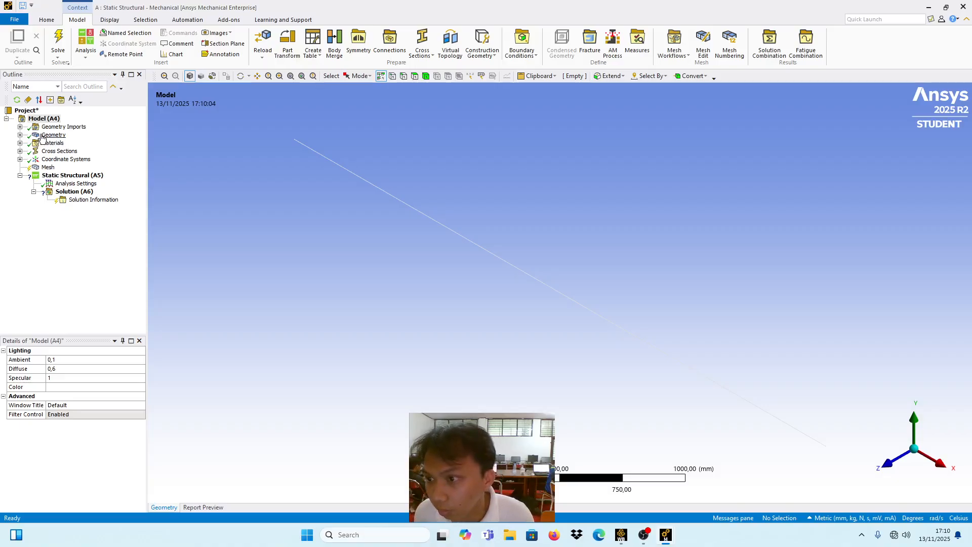
left_click(20, 135)
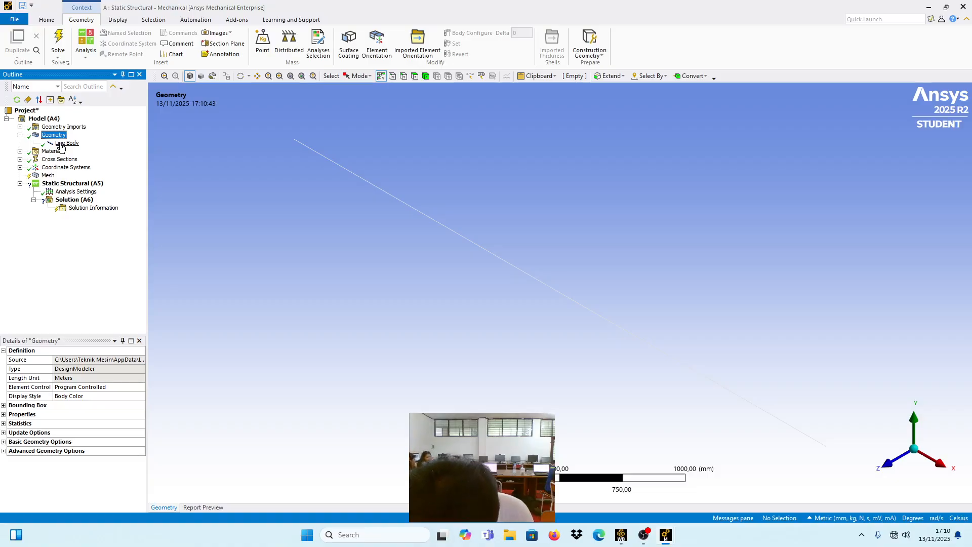
left_click(63, 144)
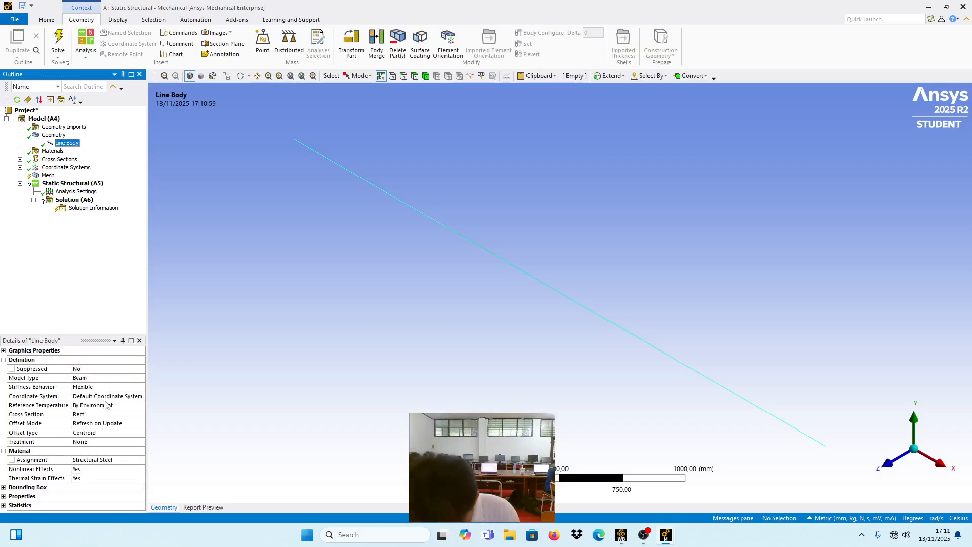
left_click(100, 462)
left_click(142, 460)
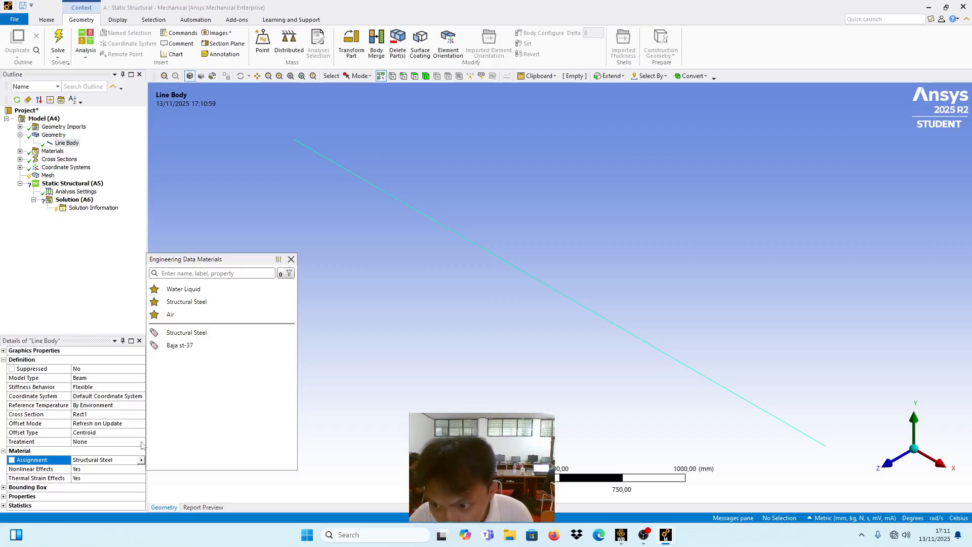
left_click(211, 346)
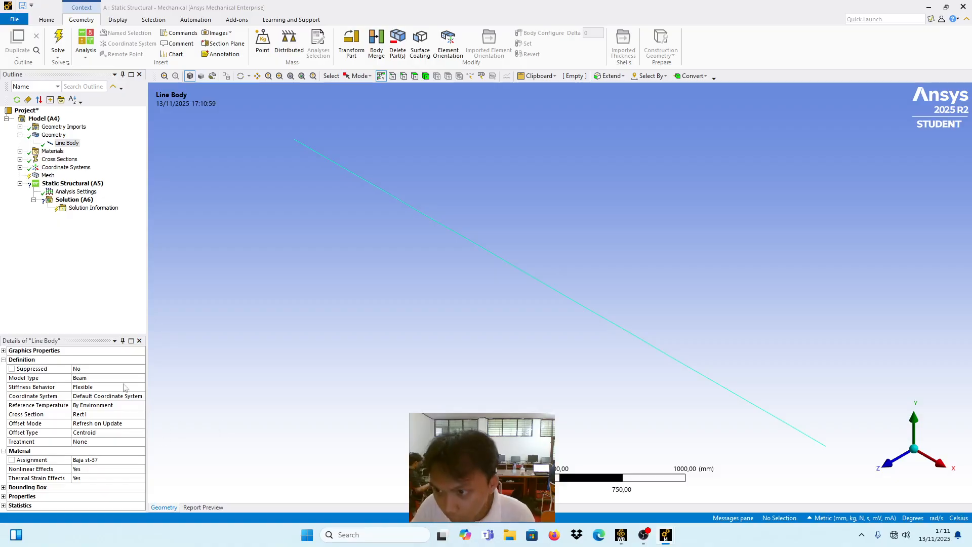
Step: Generate the beam's mesh with the default element size
left_click(49, 175)
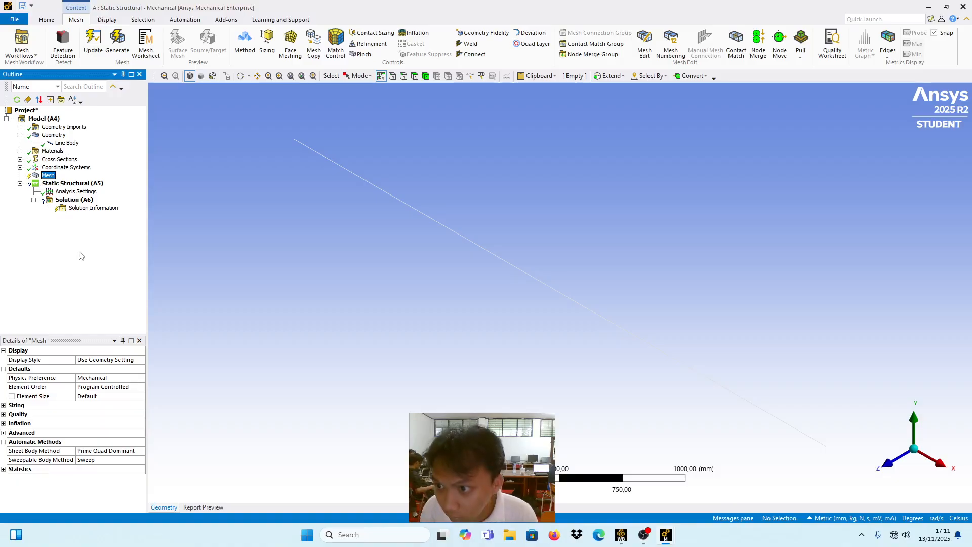
right_click(52, 179)
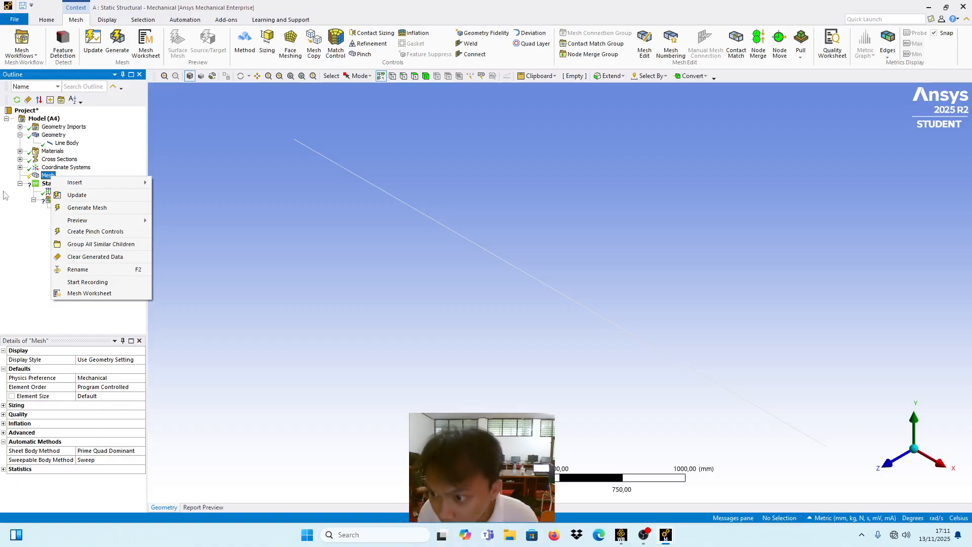
left_click(95, 207)
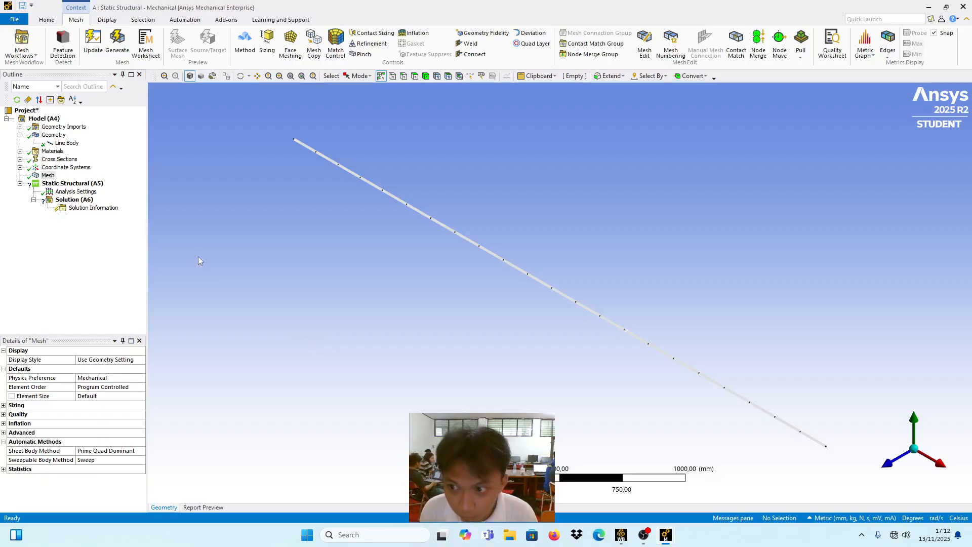
left_click(80, 185)
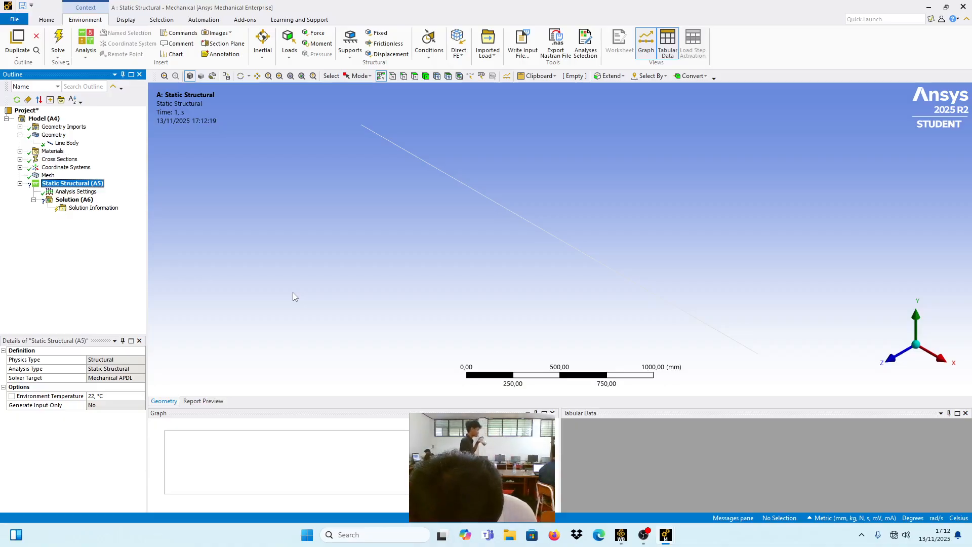
scroll(438, 275, "up", 8)
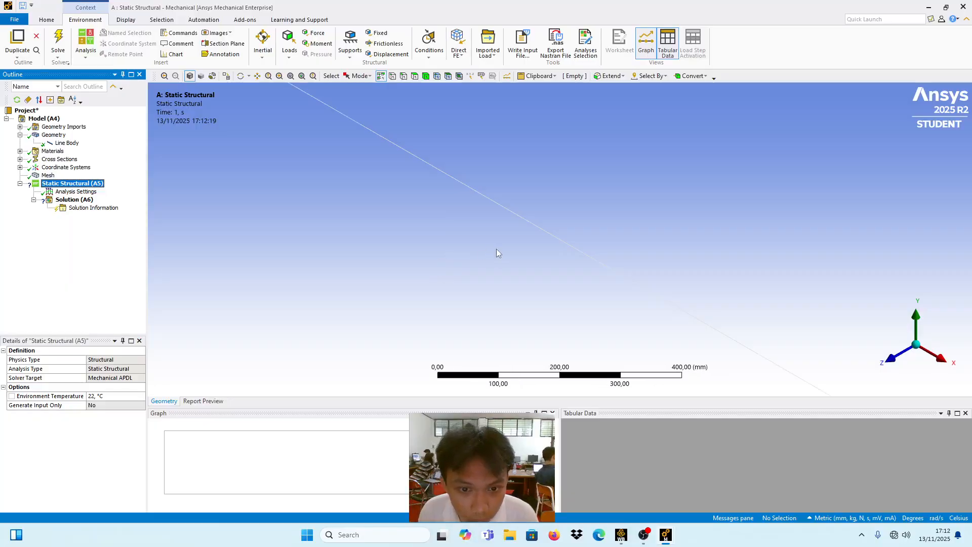
scroll(525, 228, "down", 8)
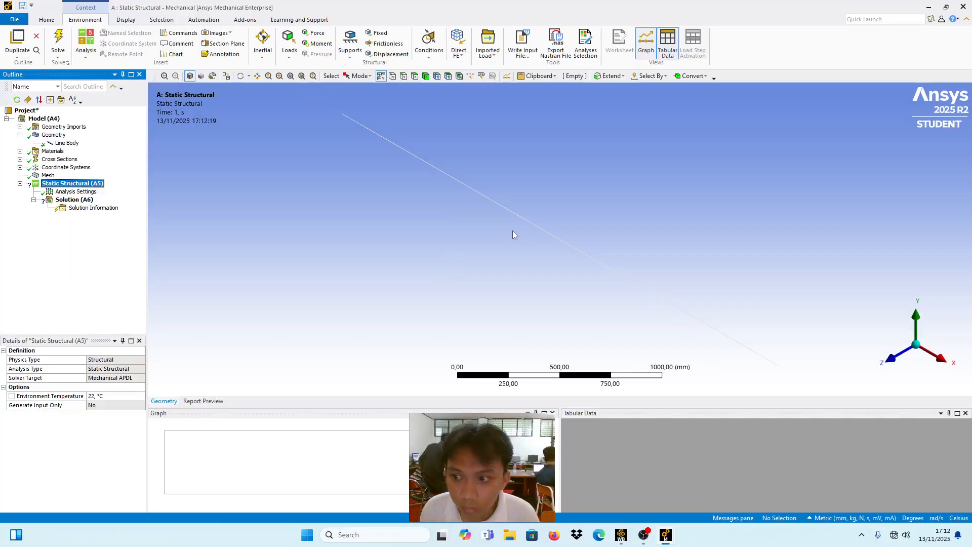
left_click(49, 176)
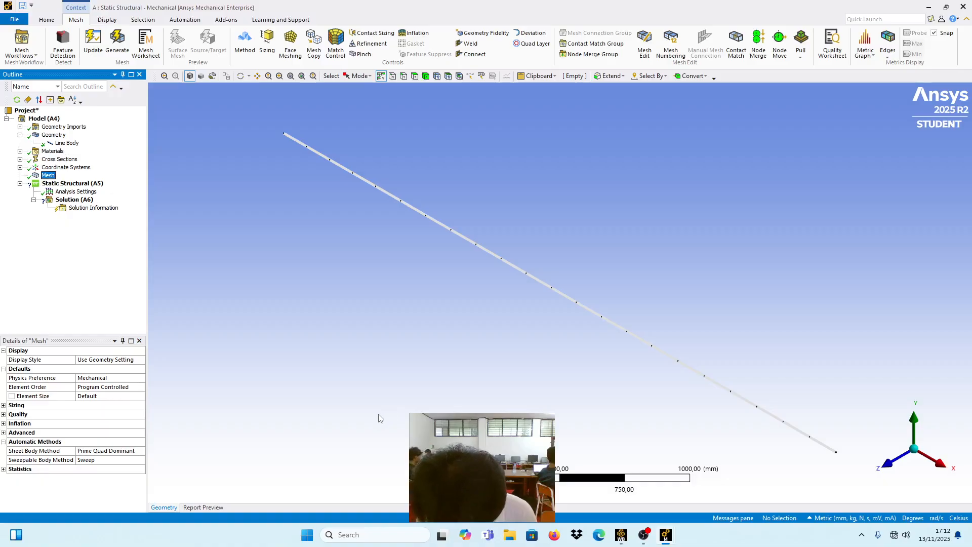
Step: Try to add a Fixed Support to the static structural analysis at the beam's end vertex at the origin
left_click(72, 183)
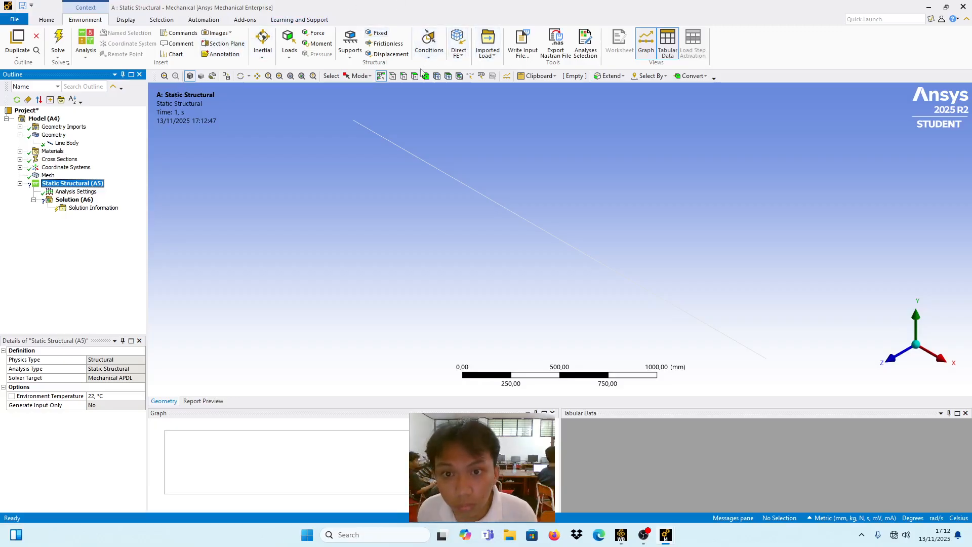
left_click(393, 76)
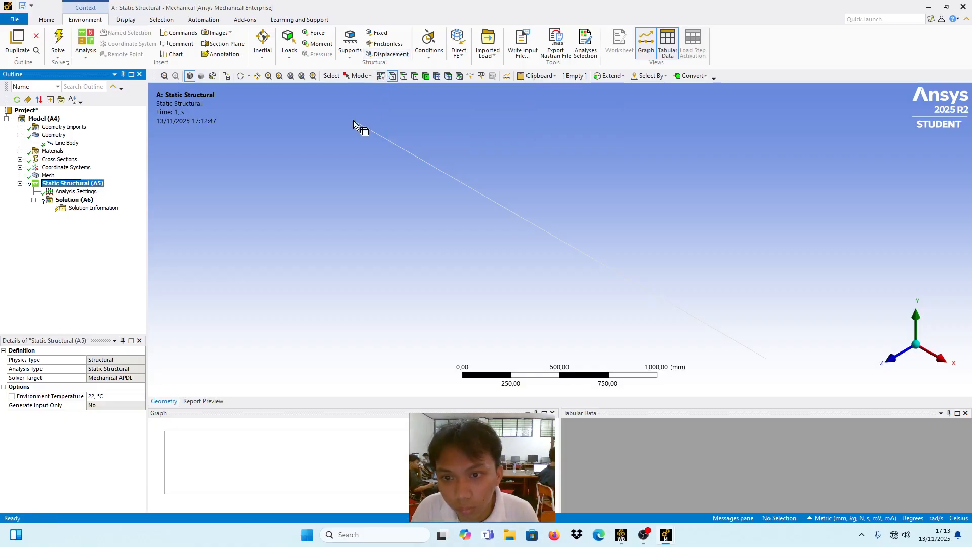
scroll(354, 120, "down", 2)
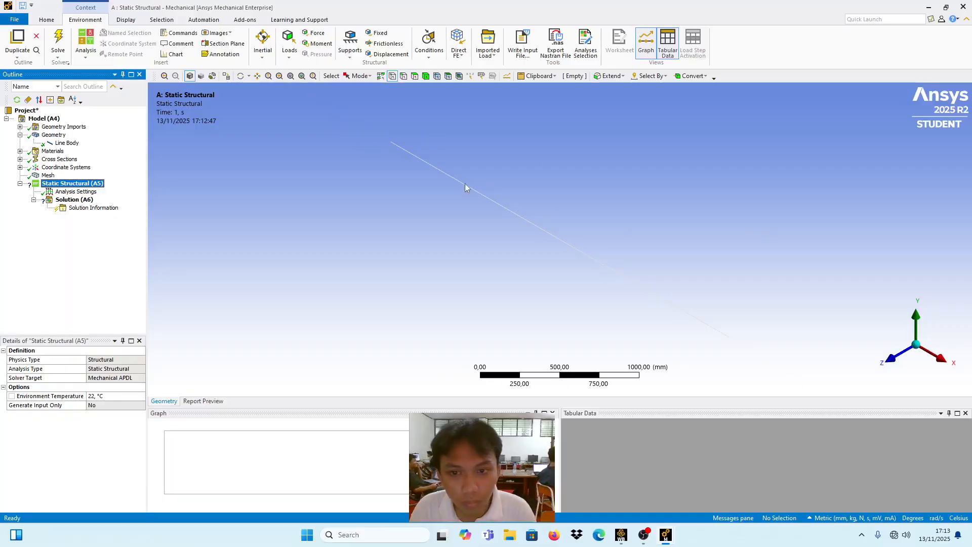
scroll(356, 123, "up", 2)
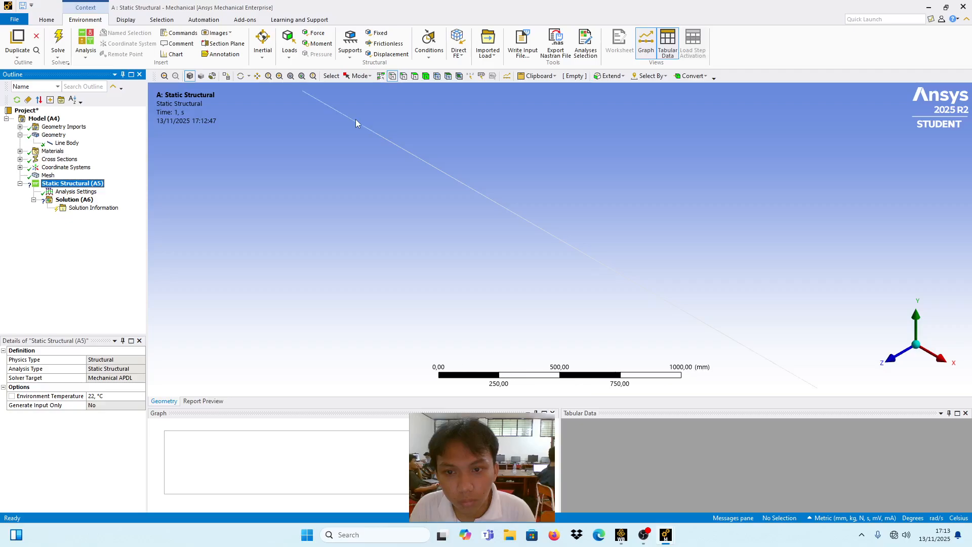
left_click(302, 92)
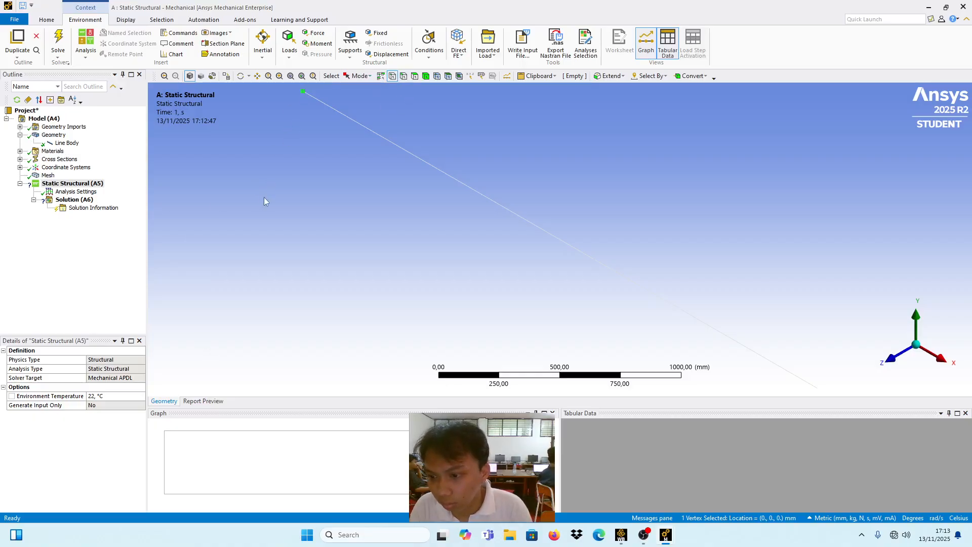
left_click(213, 273)
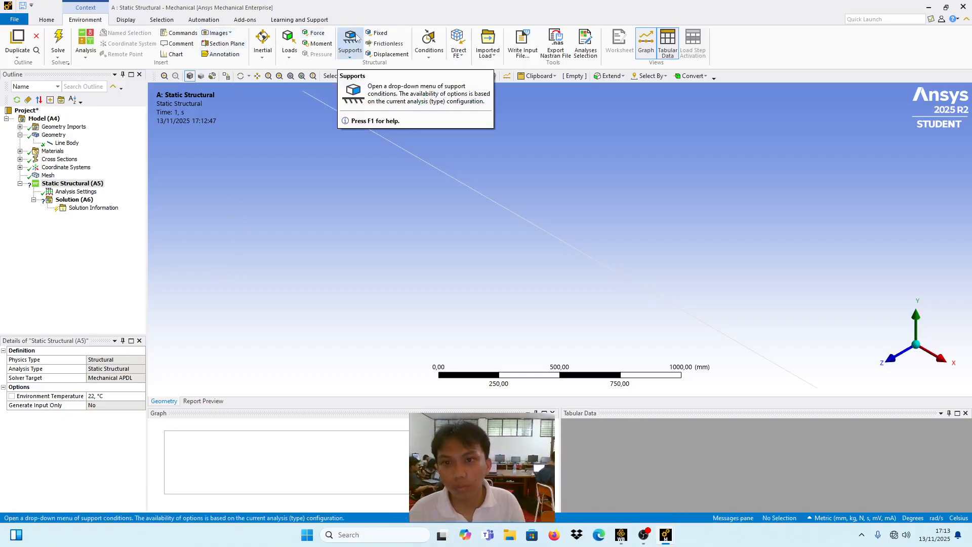
left_click(375, 32)
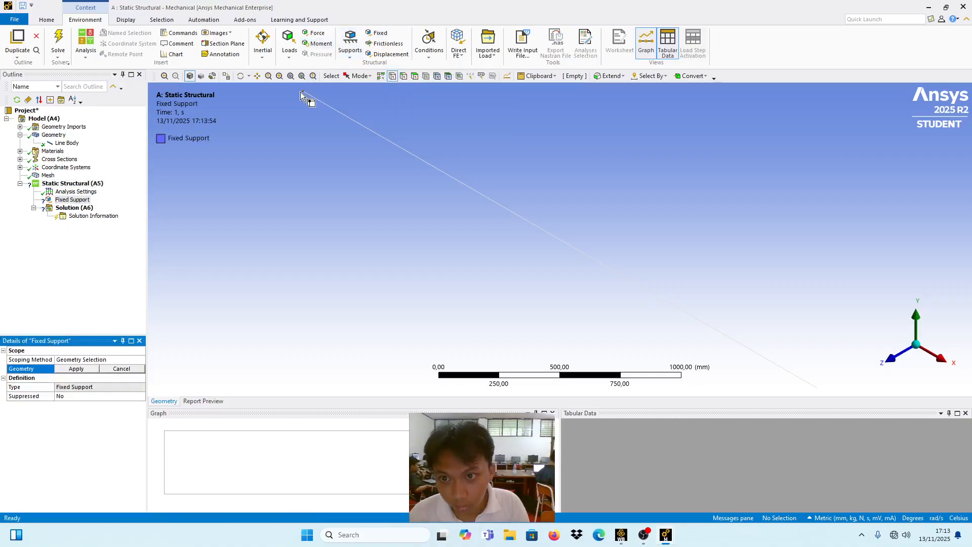
left_click(304, 91)
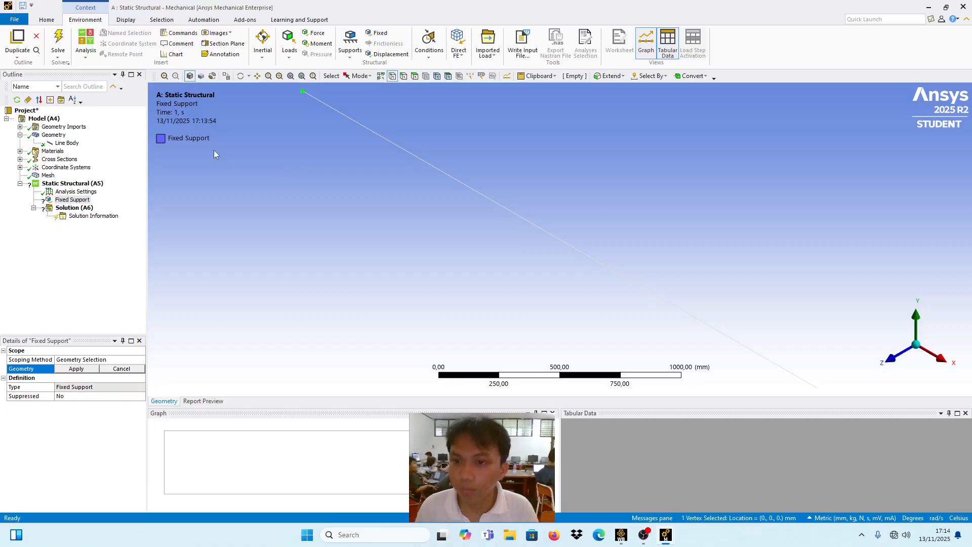
left_click(250, 138)
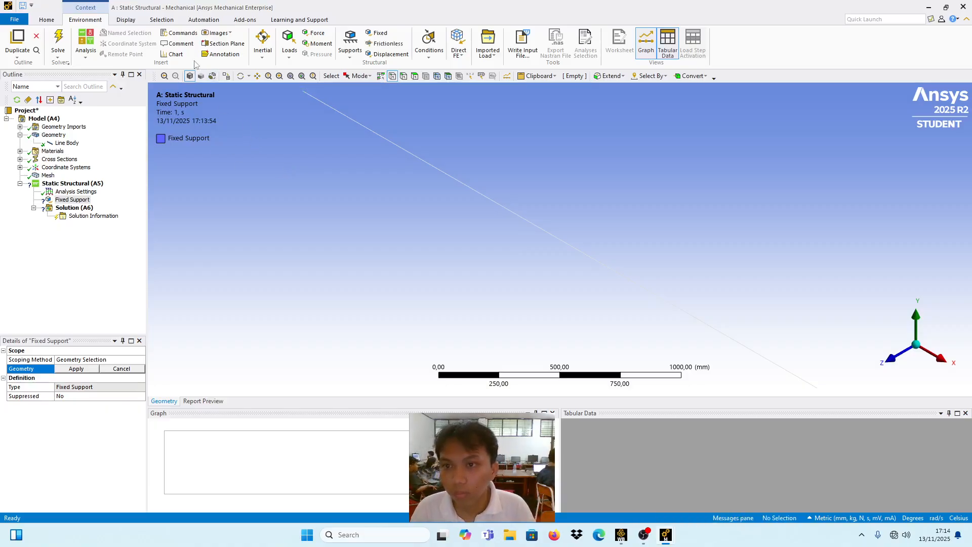
Step: Add another Fixed Support and scope it to the beam's end vertex at the origin
left_click(383, 35)
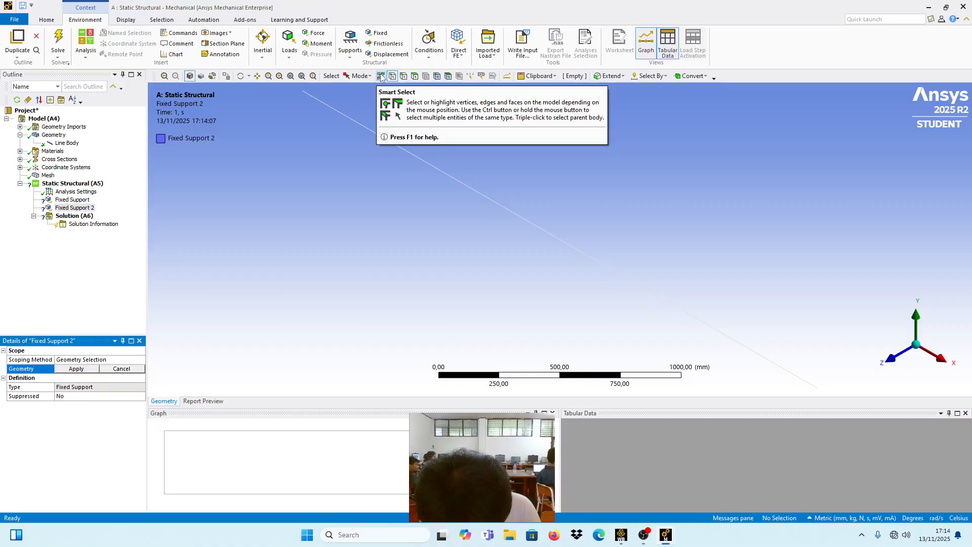
left_click(403, 76)
left_click(393, 77)
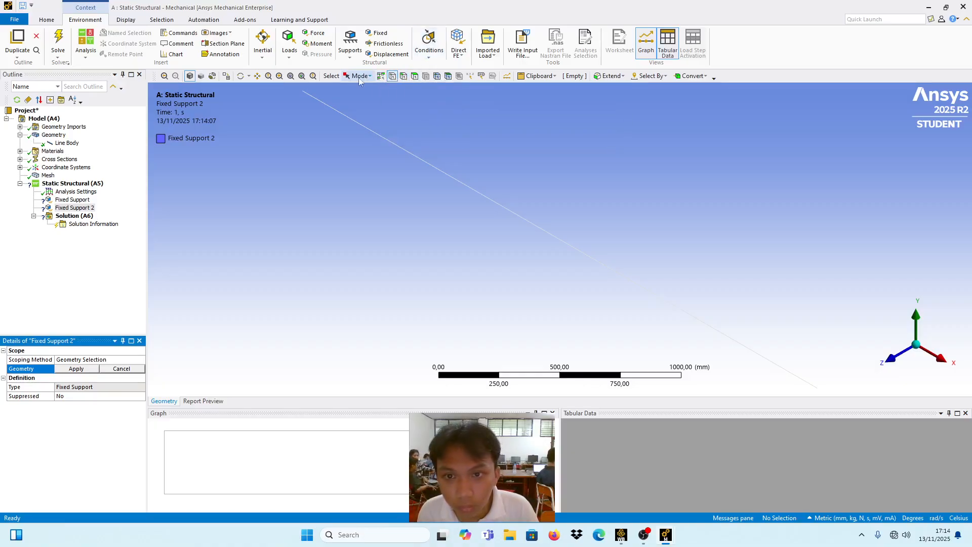
left_click(303, 91)
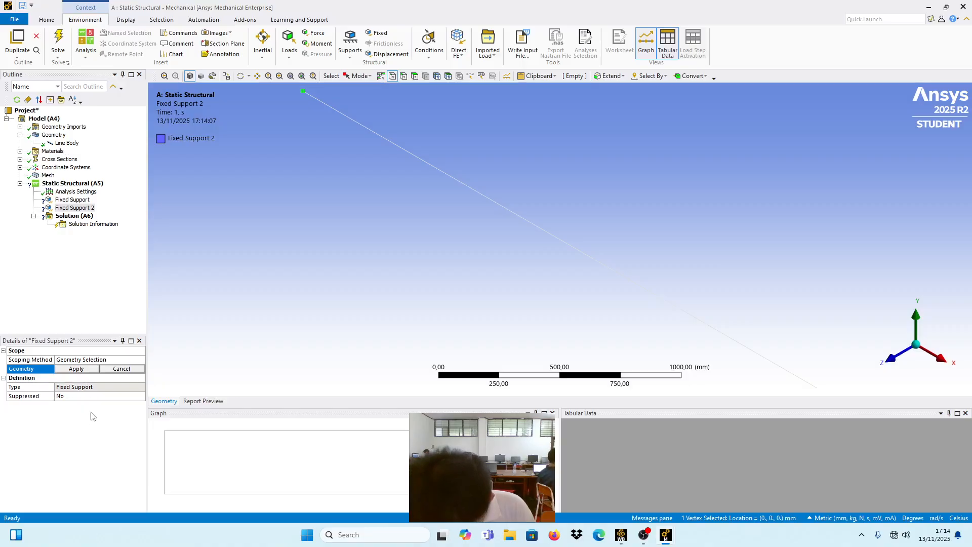
left_click(77, 369)
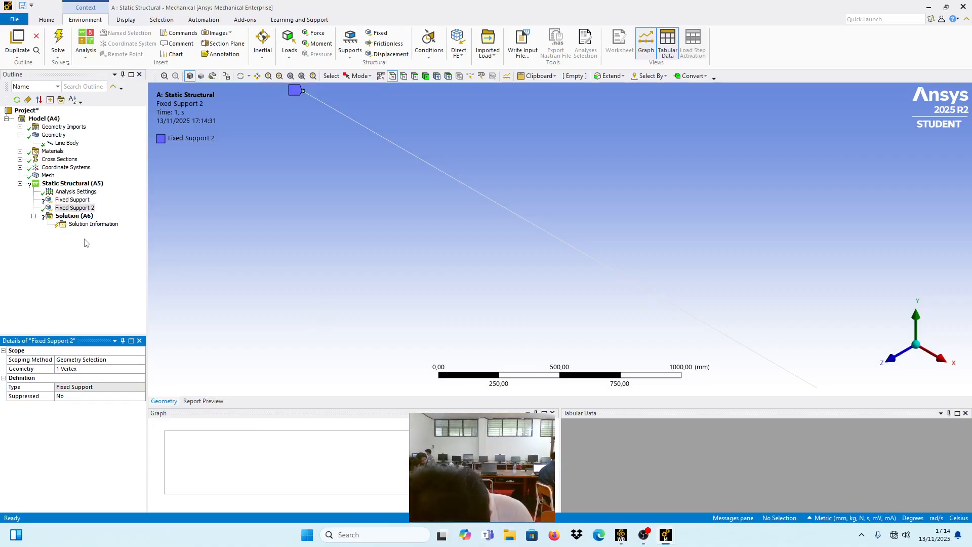
Step: Delete the first Fixed Support, which has no geometry assigned, from the static structural analysis
left_click(76, 200)
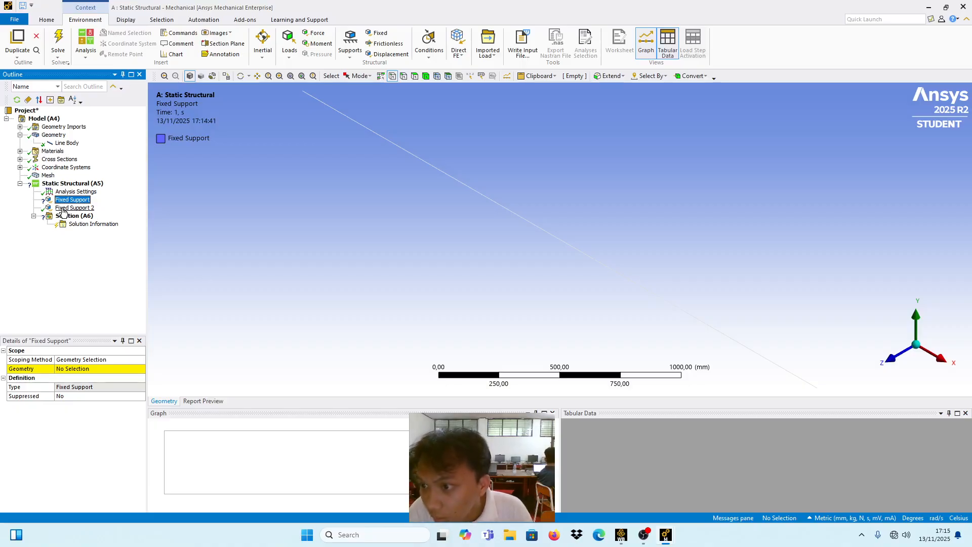
right_click(72, 204)
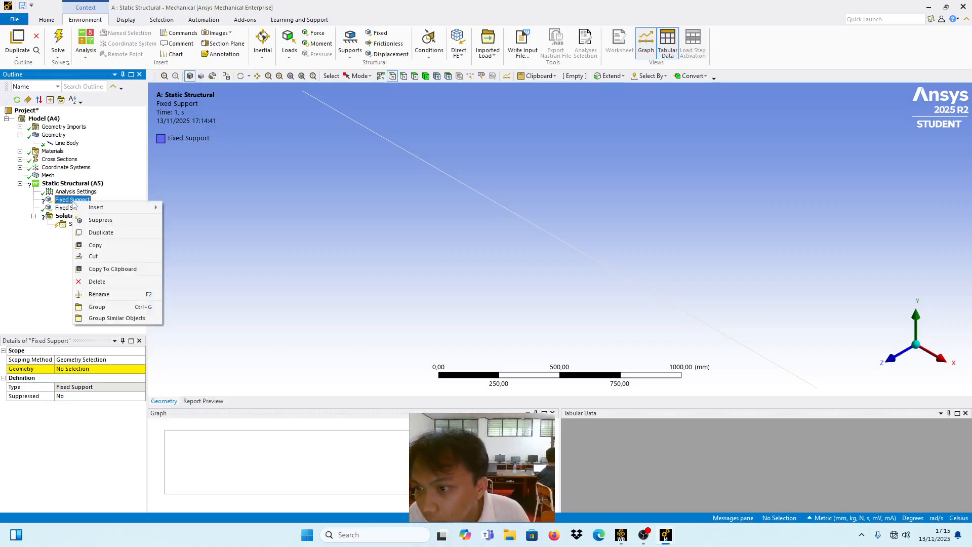
left_click(90, 278)
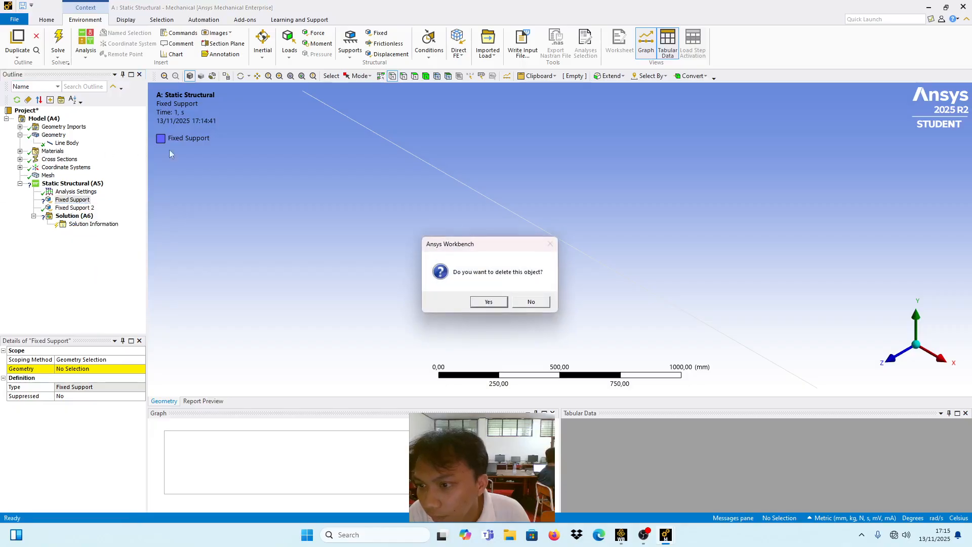
left_click(490, 302)
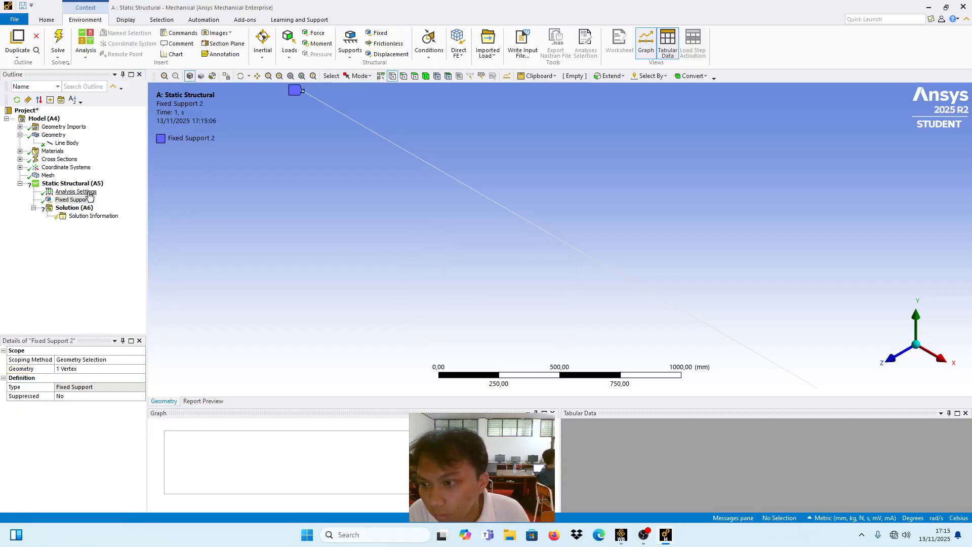
Step: Add a Displacement support to the static structural analysis
left_click(89, 193)
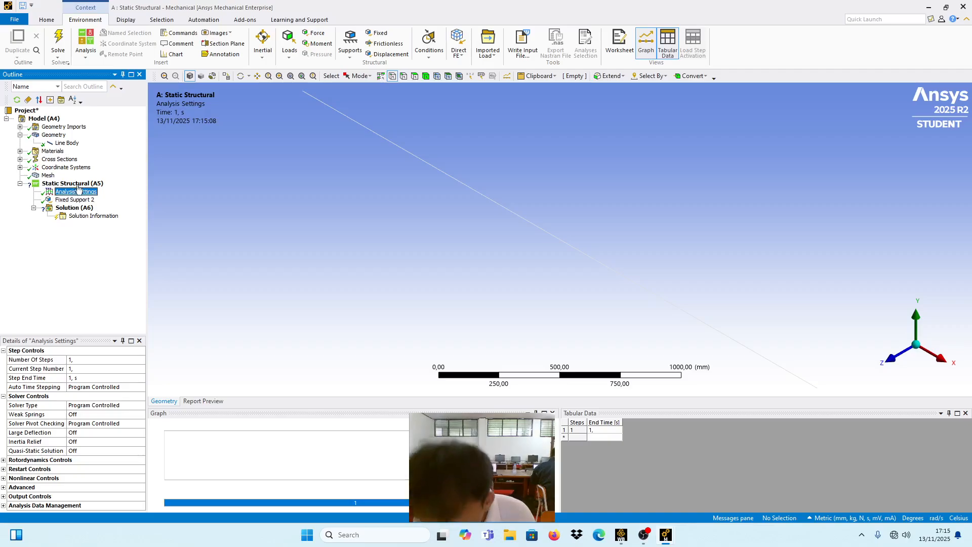
left_click(78, 184)
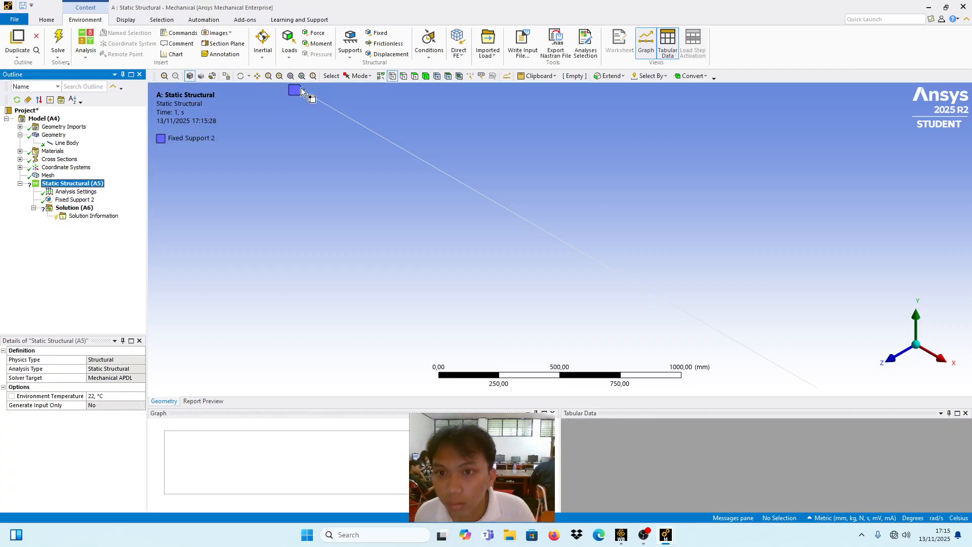
left_click(390, 55)
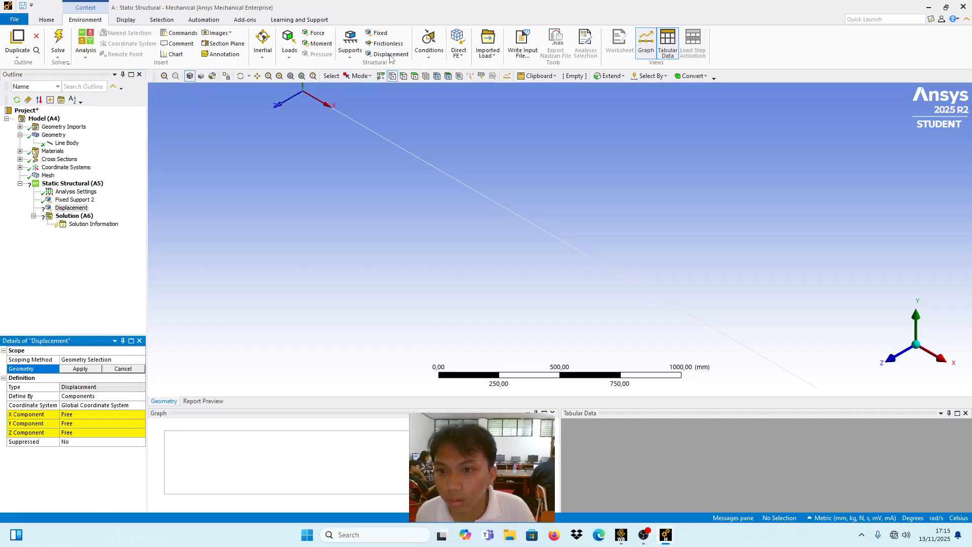
scroll(337, 193, "down", 3)
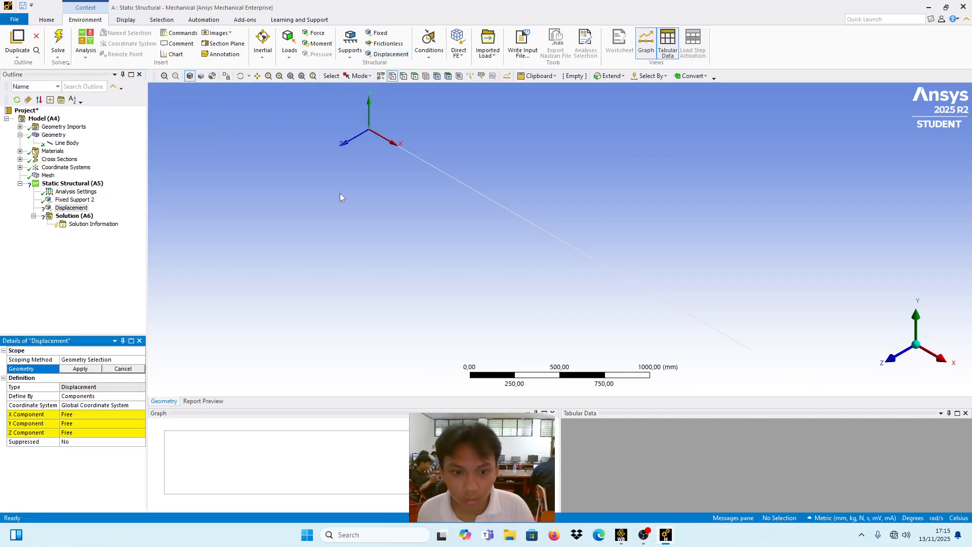
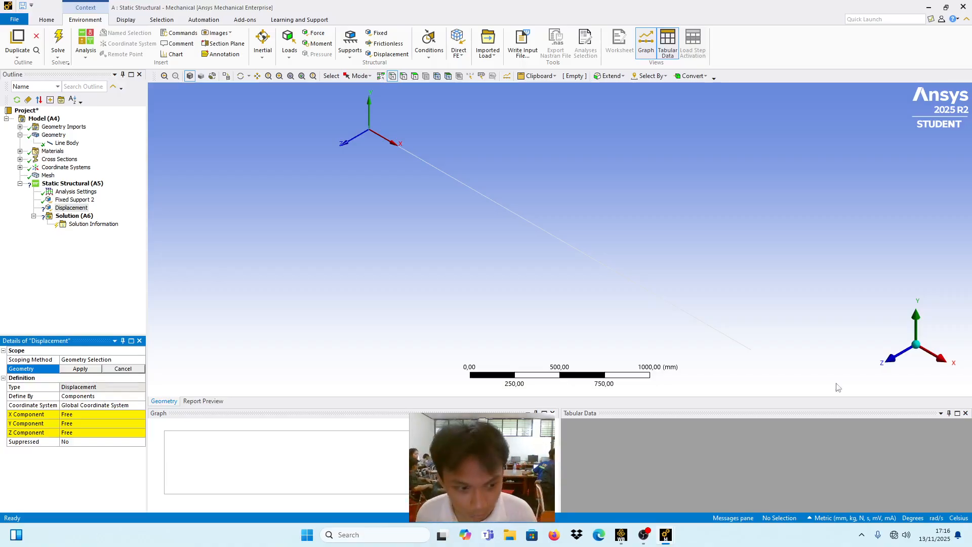
Step: Scope the Displacement support to the beam's far end vertex and set its X, Y and Z components to 0 mm
left_click(752, 351)
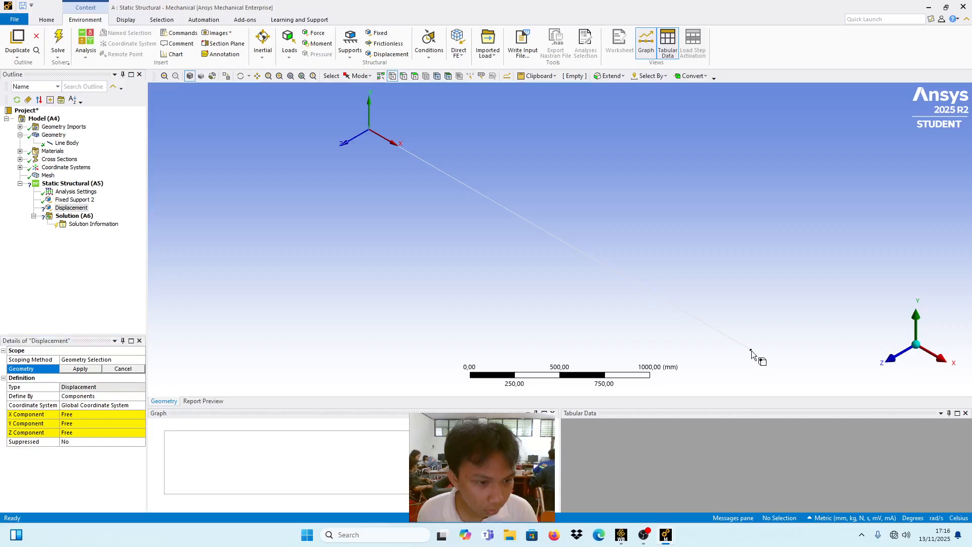
left_click(79, 369)
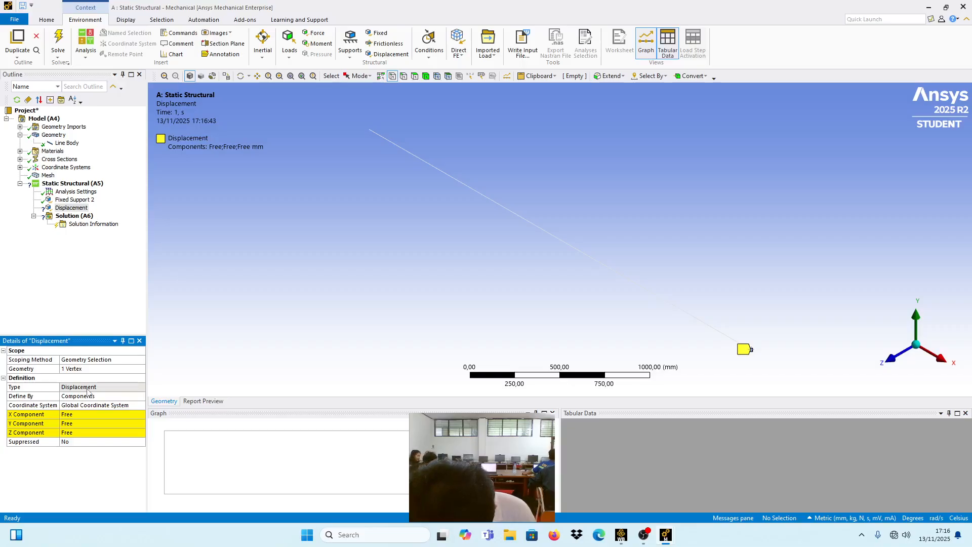
left_click(73, 414)
type("0")
key("Return")
left_click(80, 423)
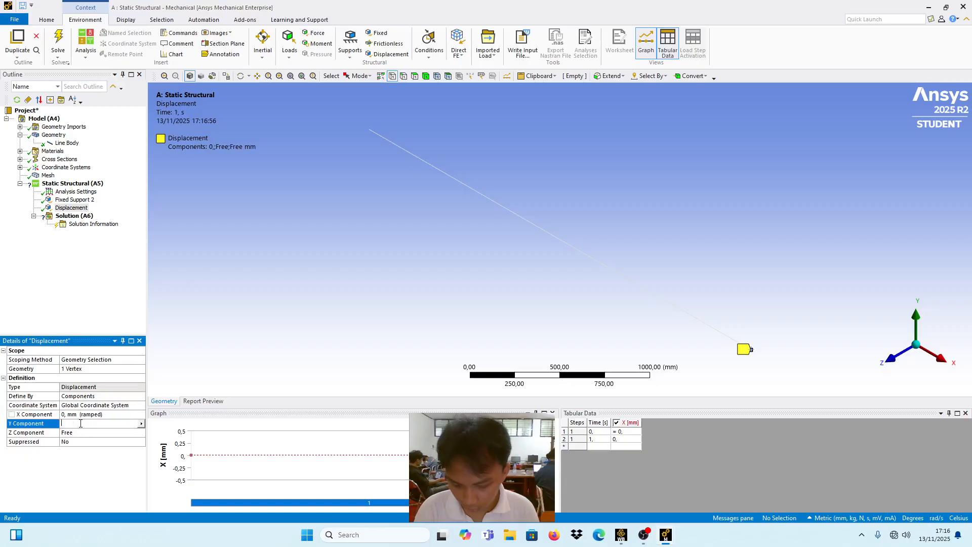
type("0")
key("Return")
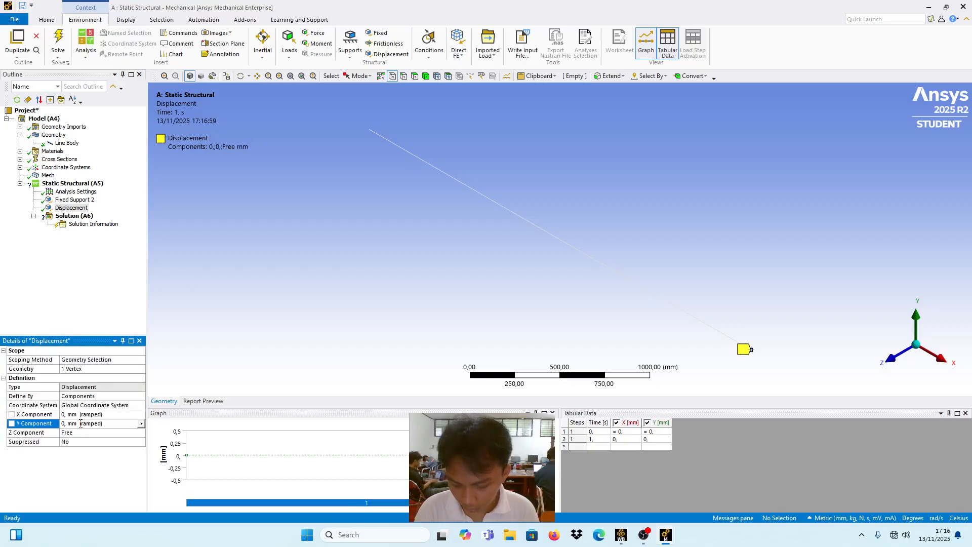
left_click(74, 432)
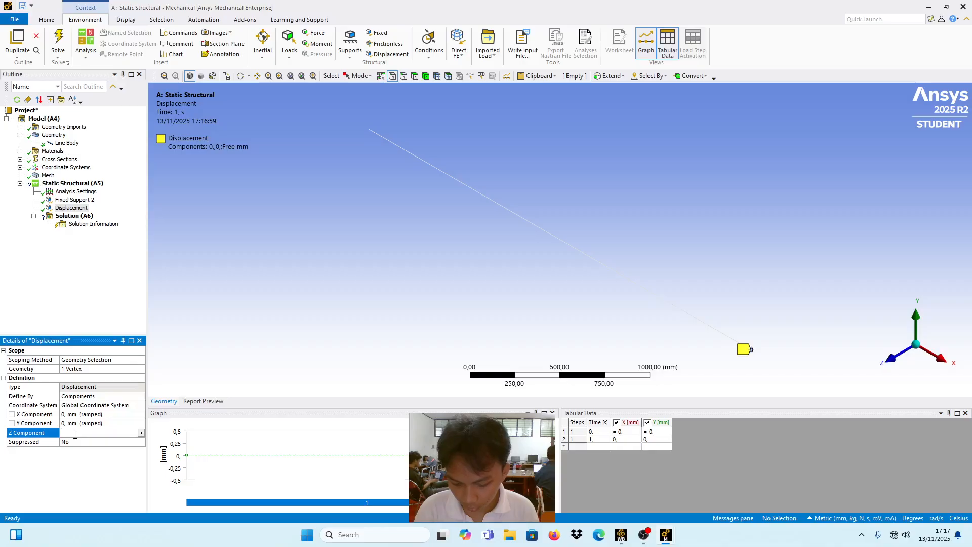
type("0")
key("Return")
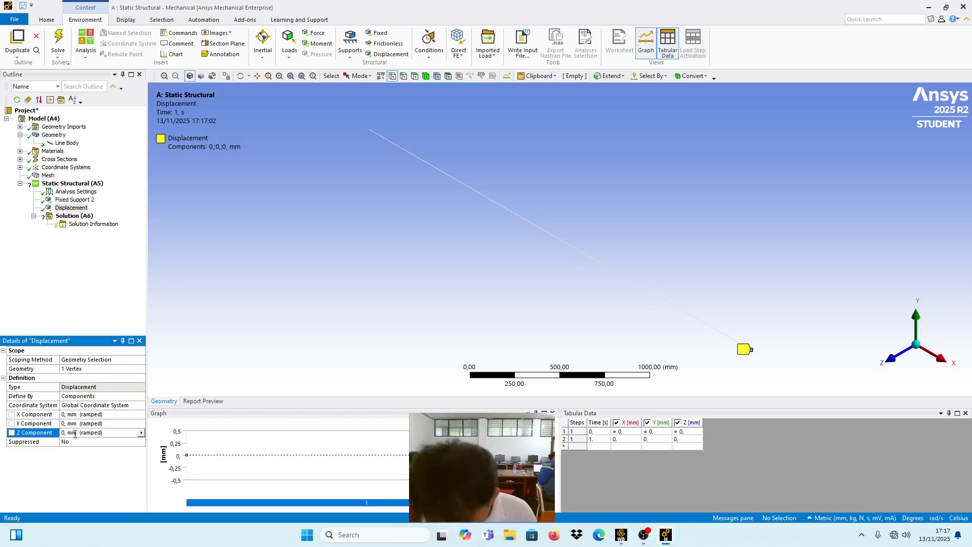
Step: Try to add a Force to the static structural analysis at the beam vertex located at X = 500 mm
left_click(79, 185)
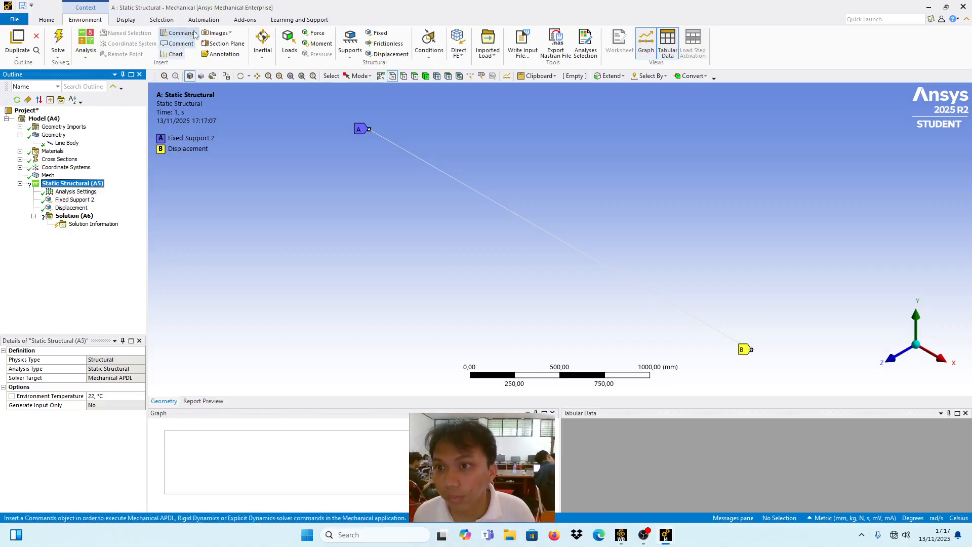
left_click(316, 32)
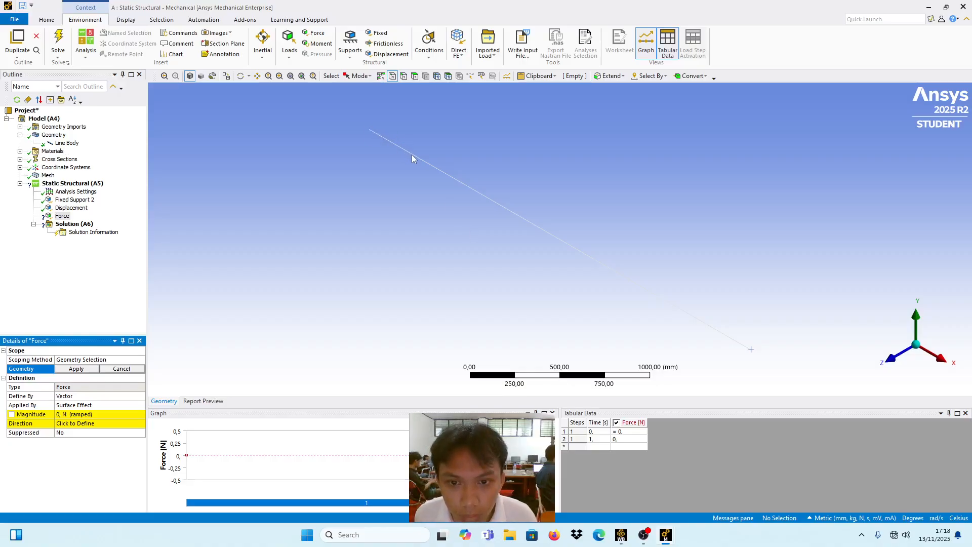
left_click(433, 166)
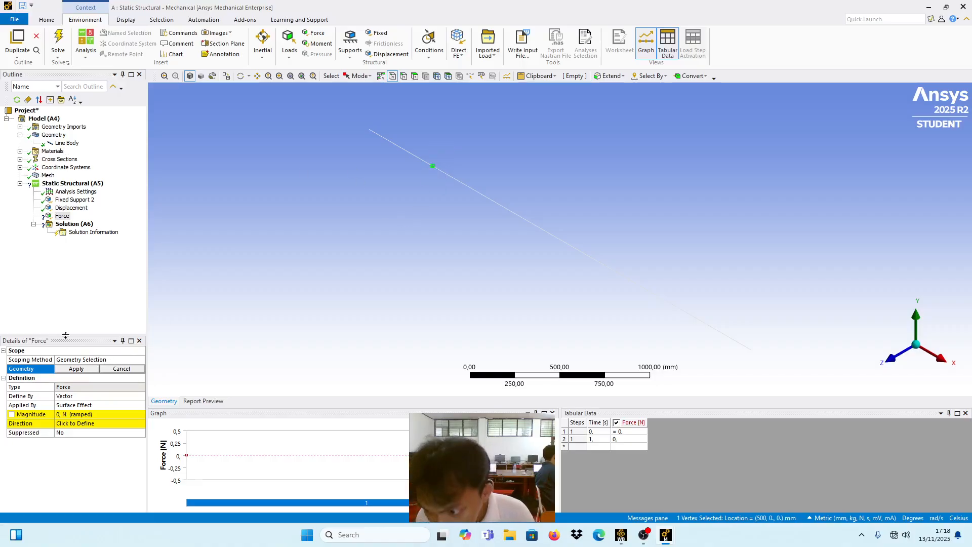
left_click(77, 360)
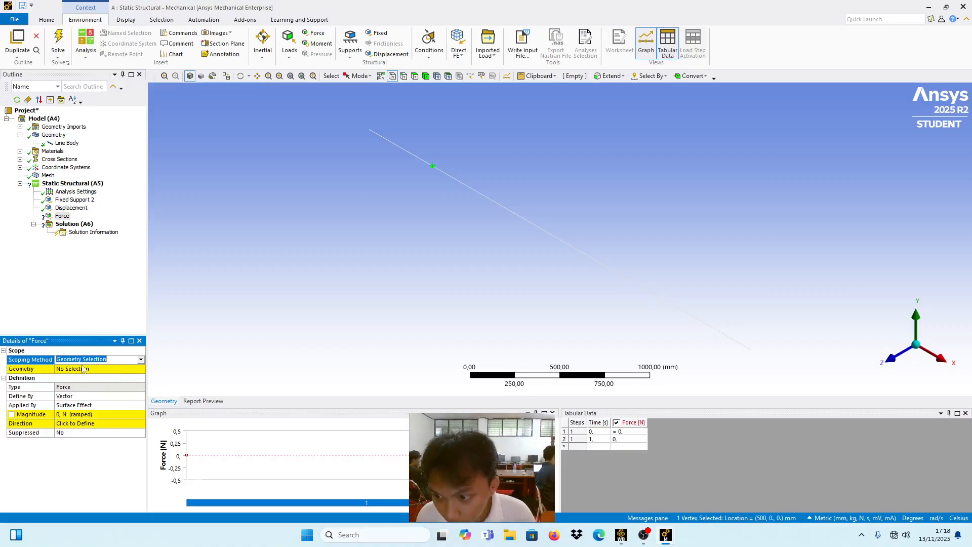
left_click(141, 360)
left_click(142, 361)
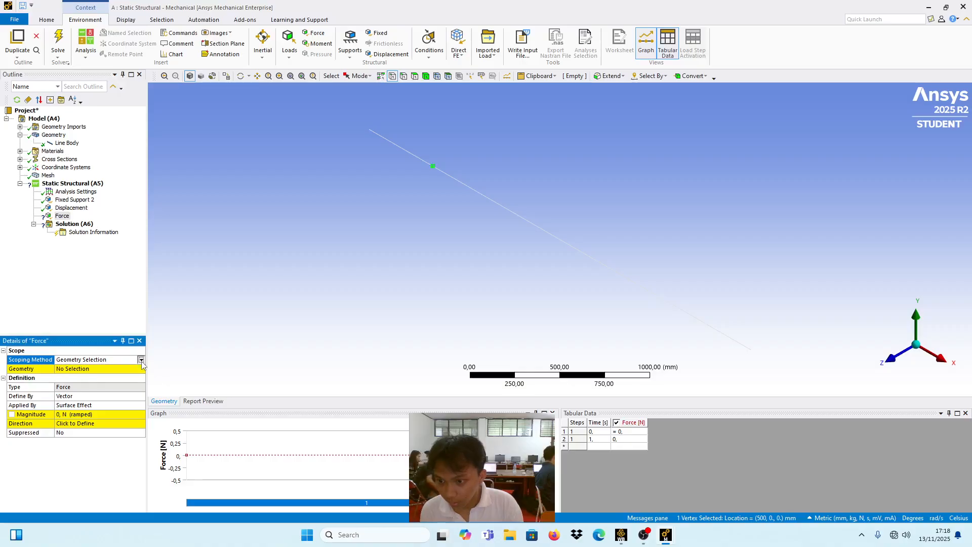
left_click(142, 361)
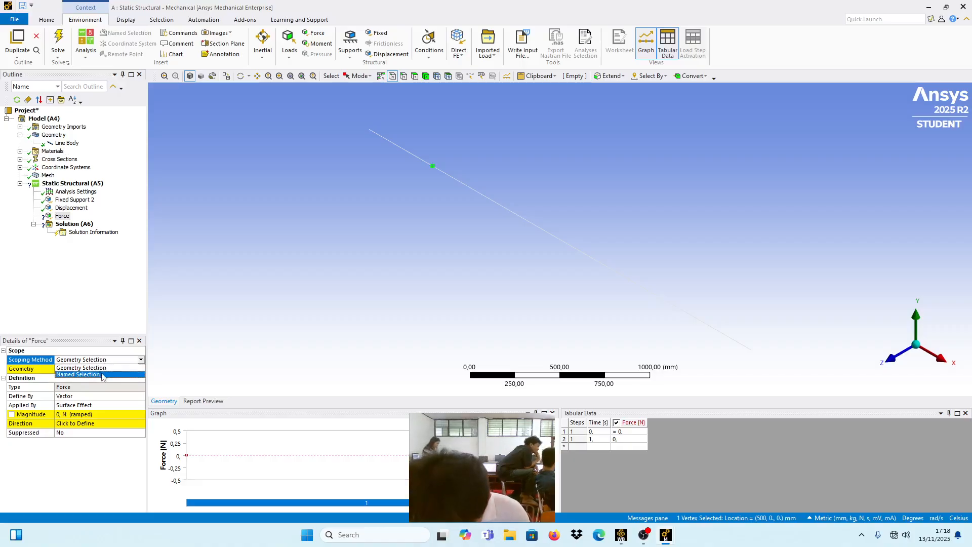
left_click(356, 243)
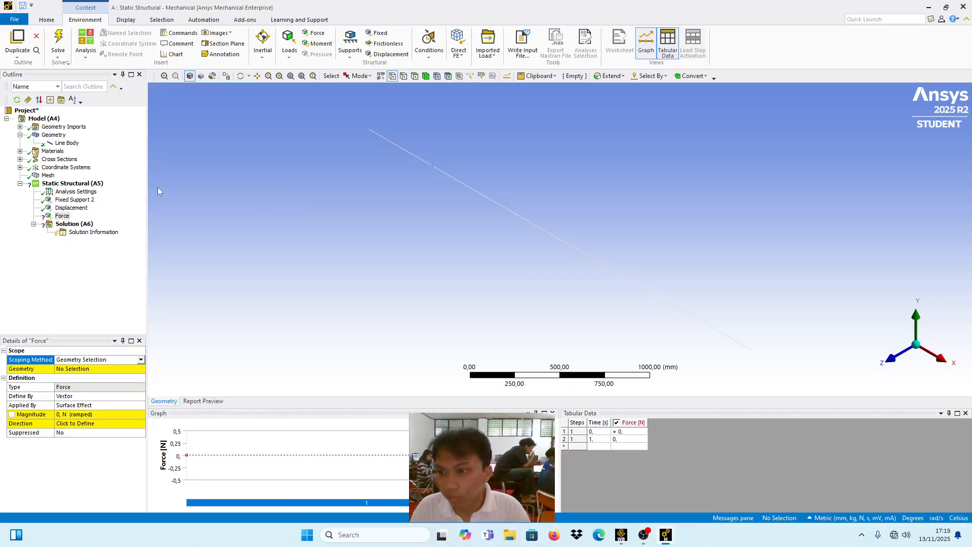
Step: Delete the Force that has no geometry assigned from the static structural analysis
right_click(61, 216)
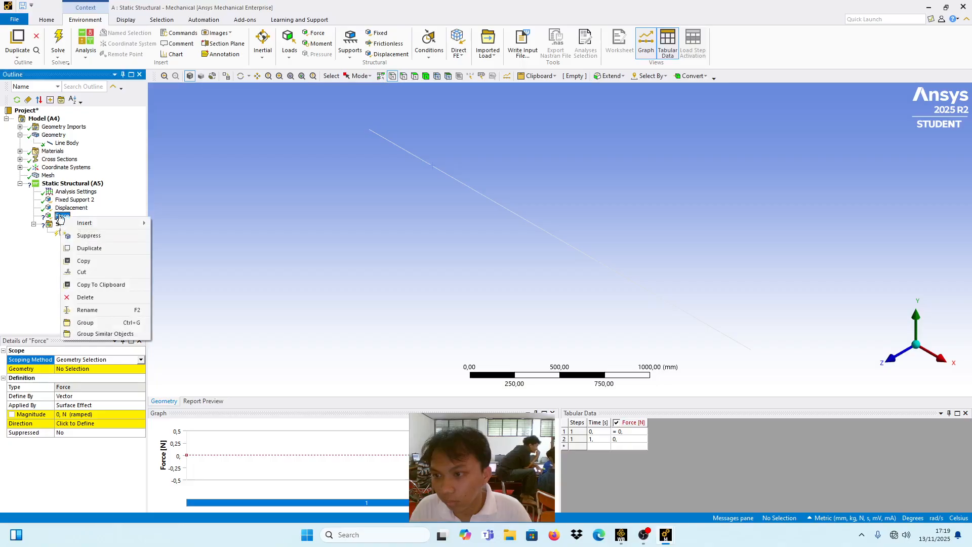
left_click(104, 298)
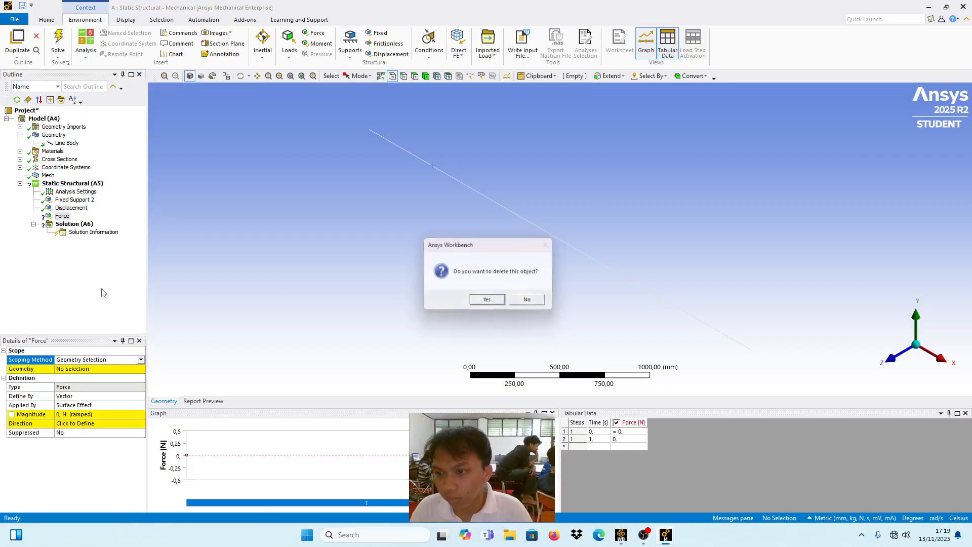
left_click(489, 301)
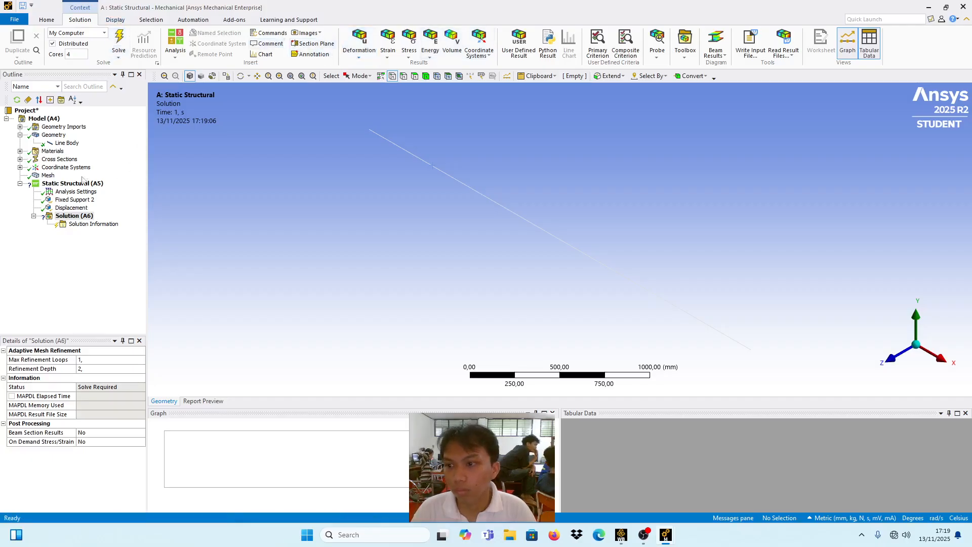
Step: Add a new Force to the static structural analysis and scope it to the beam vertex at X = 500 mm
left_click(72, 184)
left_click(318, 33)
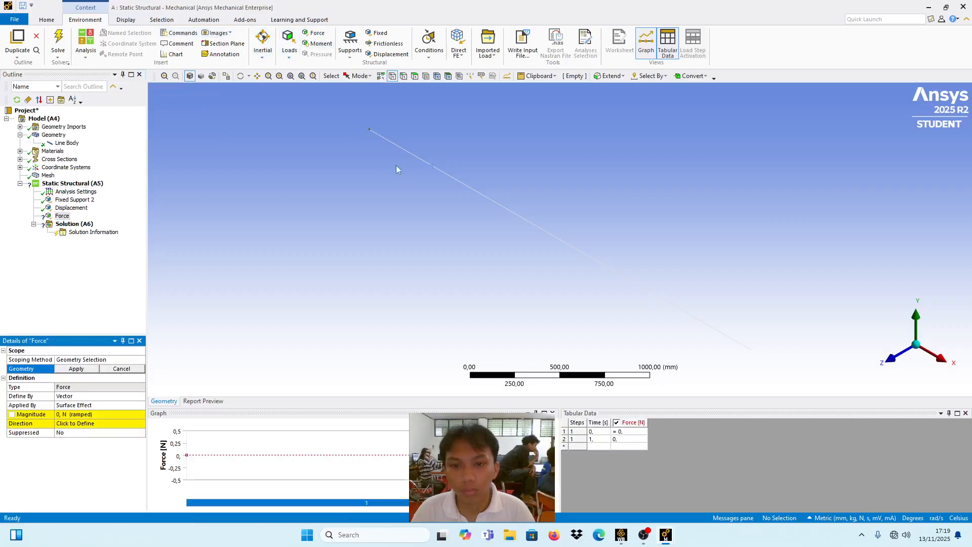
left_click(431, 166)
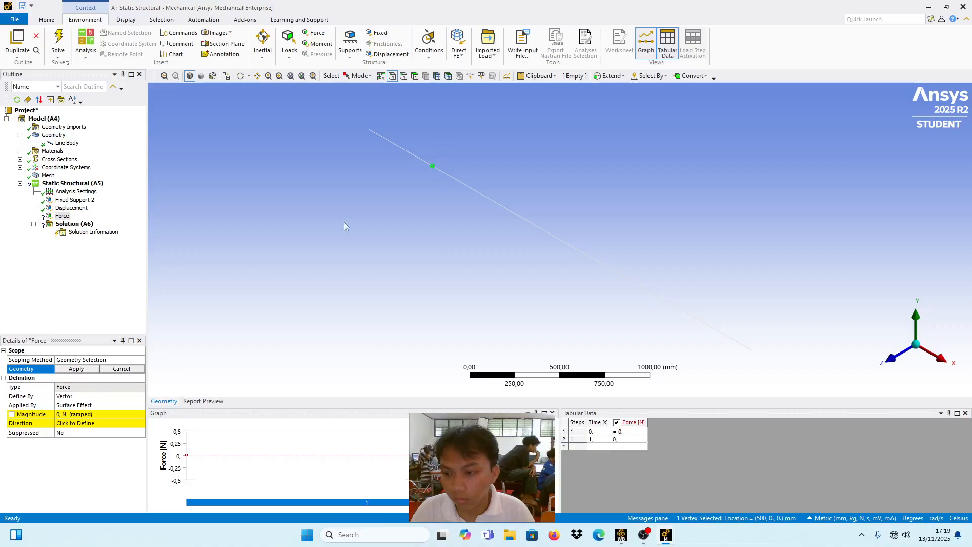
left_click(91, 369)
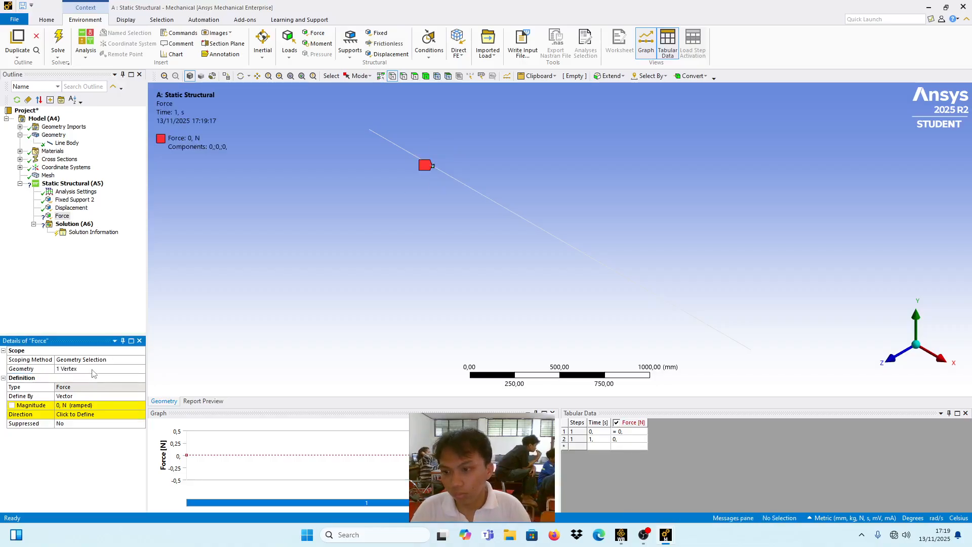
left_click(98, 406)
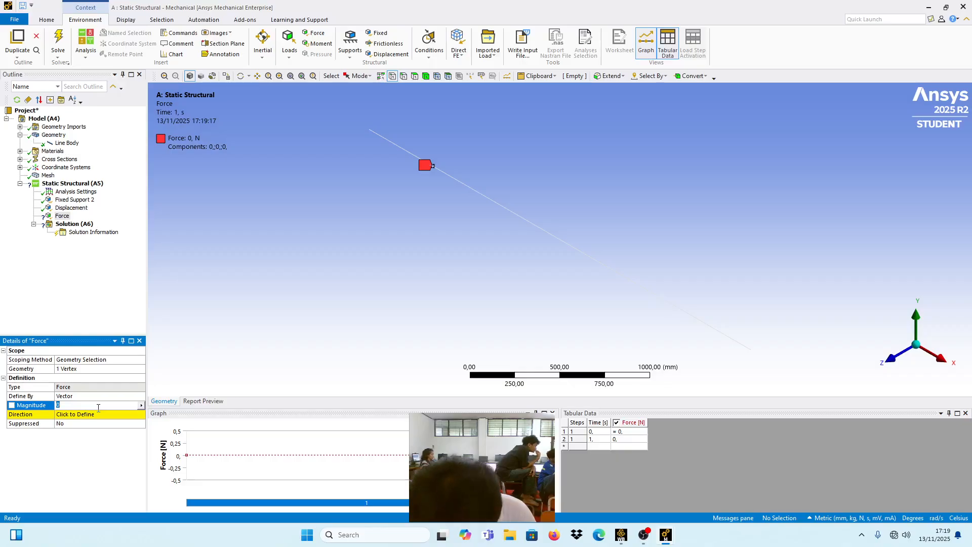
left_click(133, 396)
left_click(140, 396)
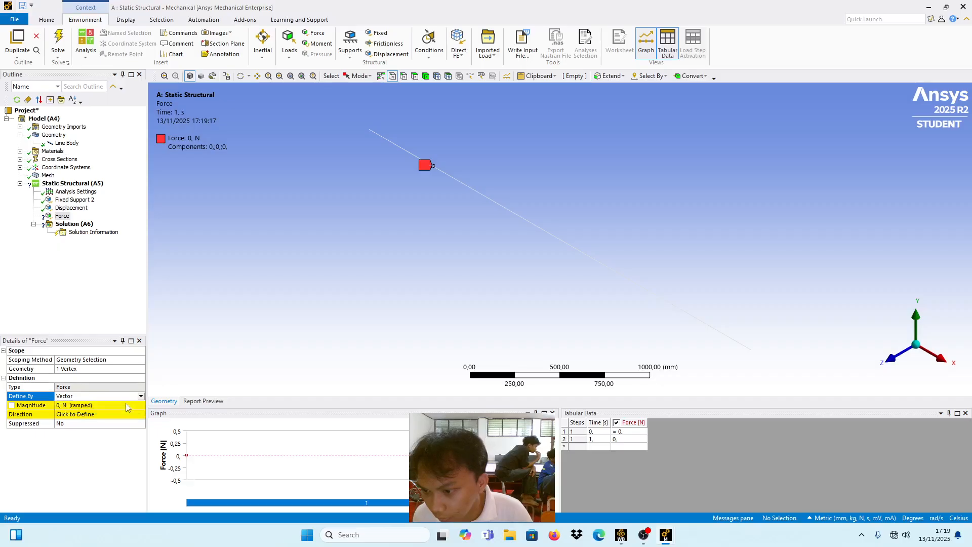
left_click(127, 404)
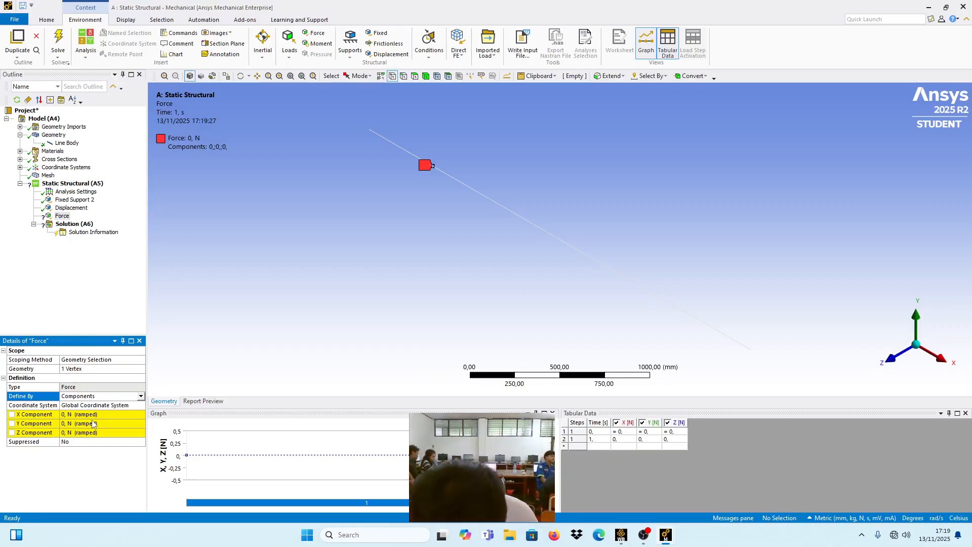
left_click(141, 396)
left_click(131, 410)
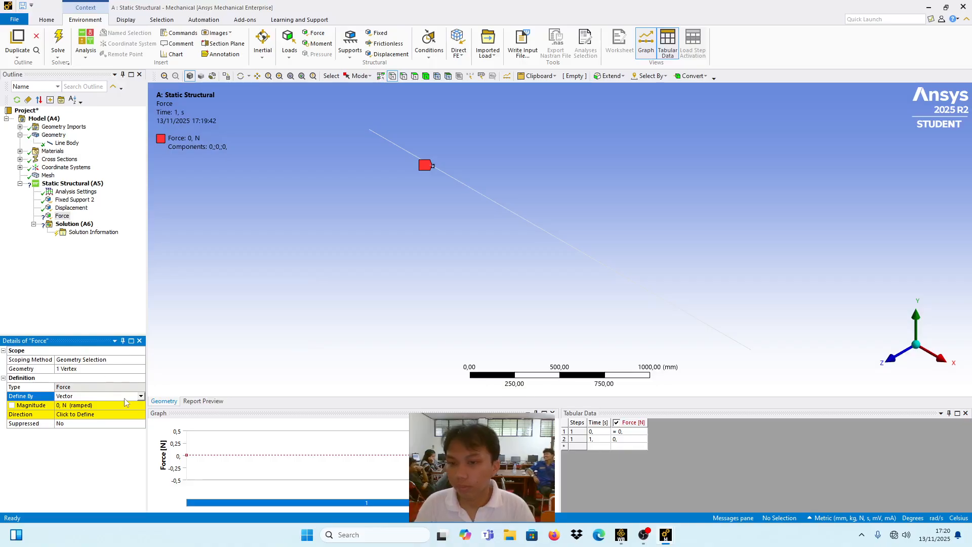
left_click(141, 396)
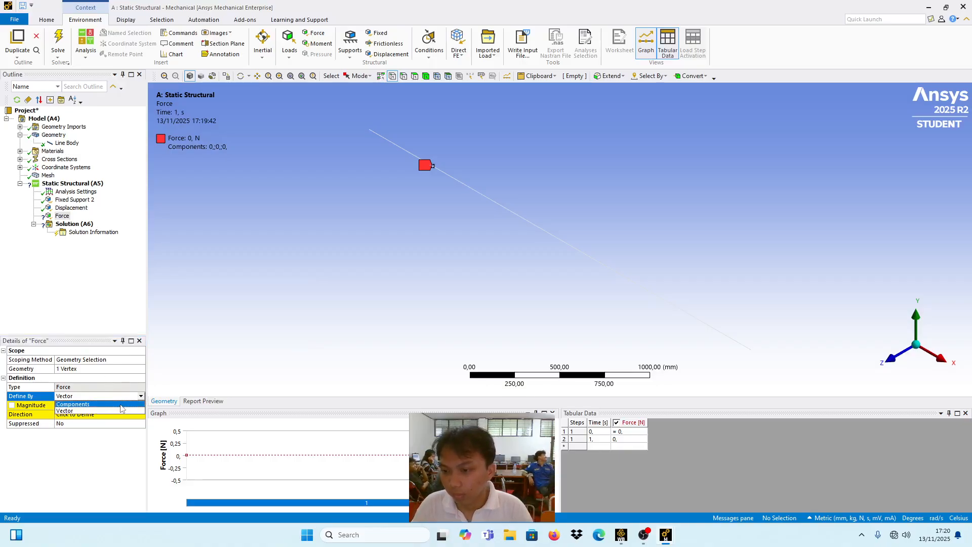
left_click(122, 410)
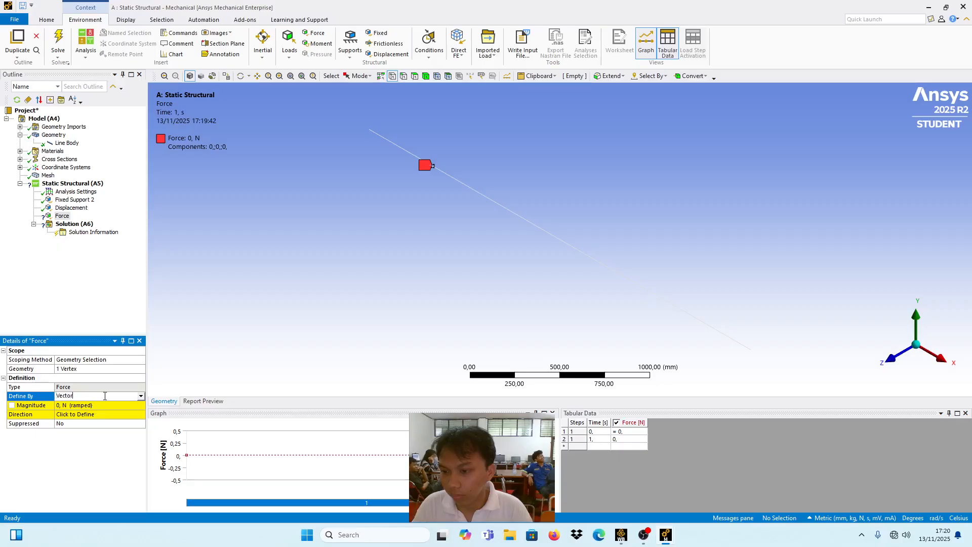
Step: Define the force at the 500 mm vertex by components and set its Y component to 50 N
left_click(141, 396)
left_click(112, 411)
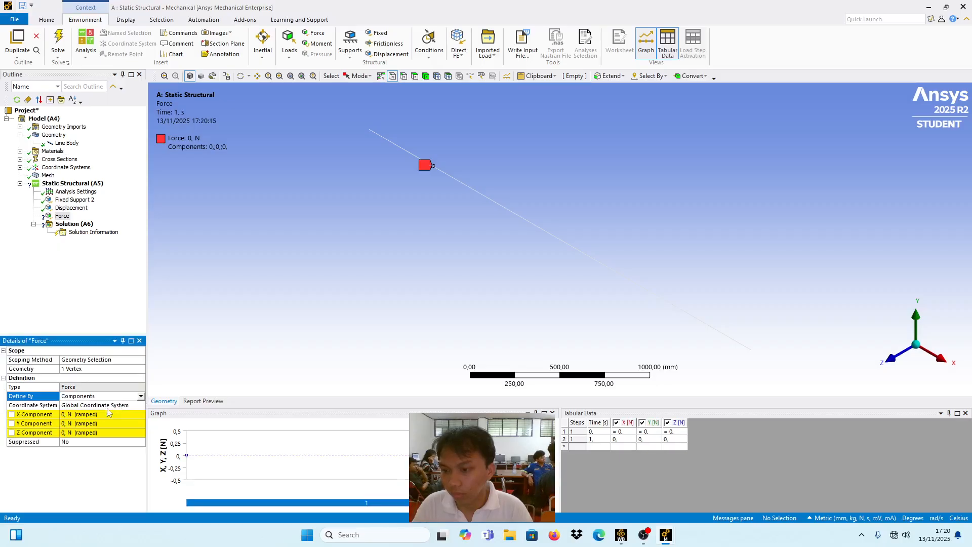
left_click(67, 423)
type("50")
key("Return")
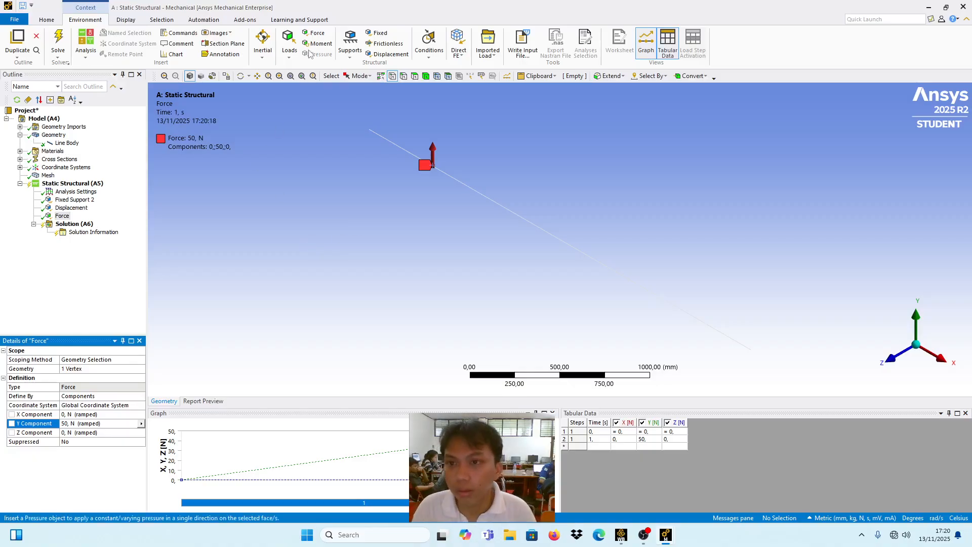
Step: Add a second Force and scope it to the beam vertex at X = 2000 mm
left_click(314, 33)
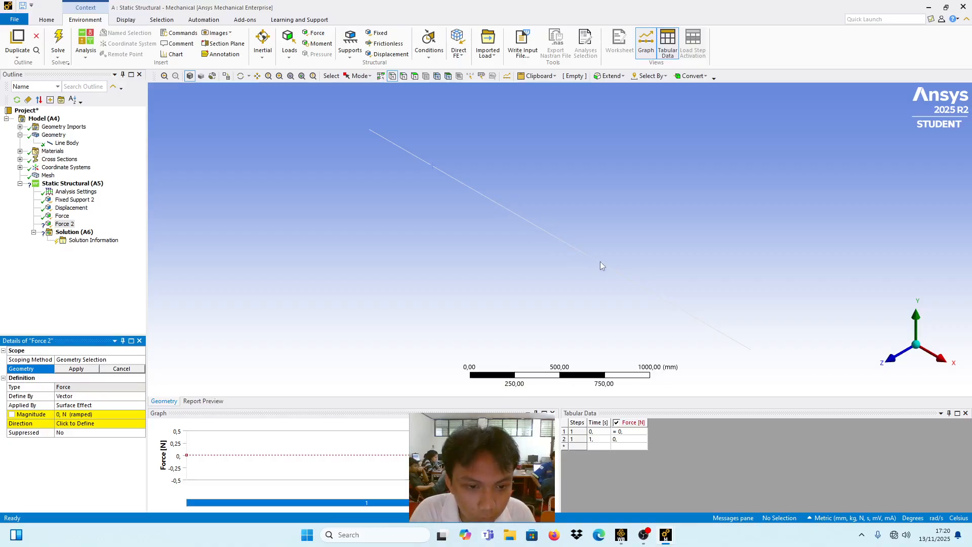
left_click(623, 276)
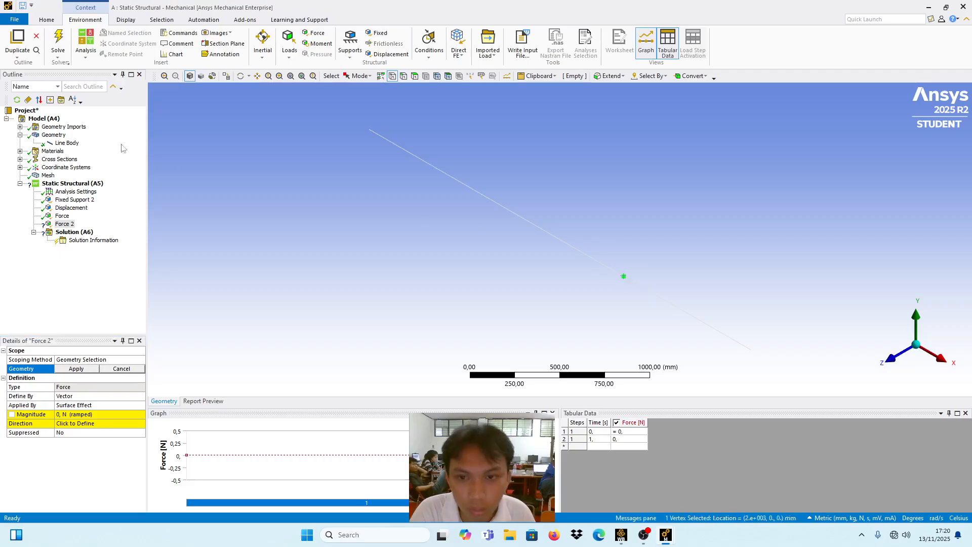
left_click(77, 369)
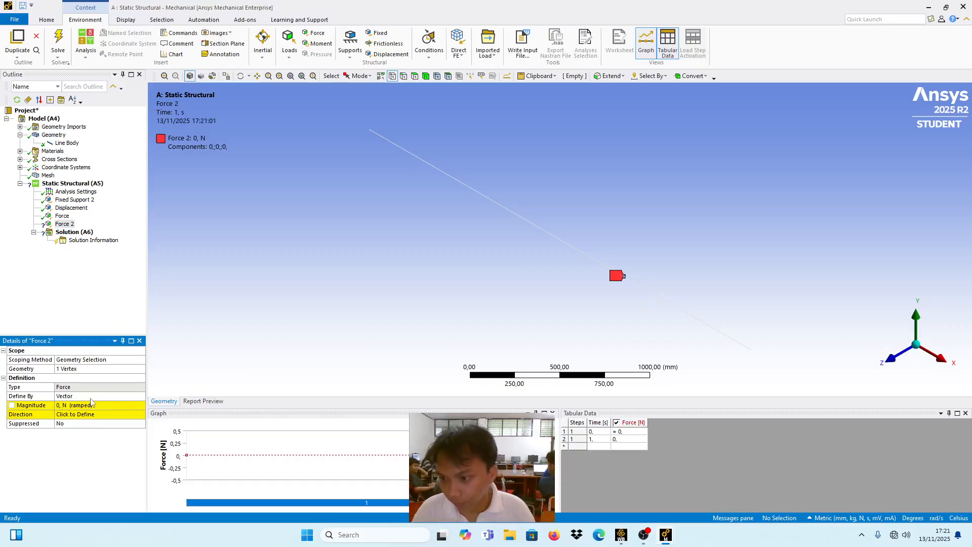
Step: Define the second force by components and set its Y component to -150 N
left_click(100, 396)
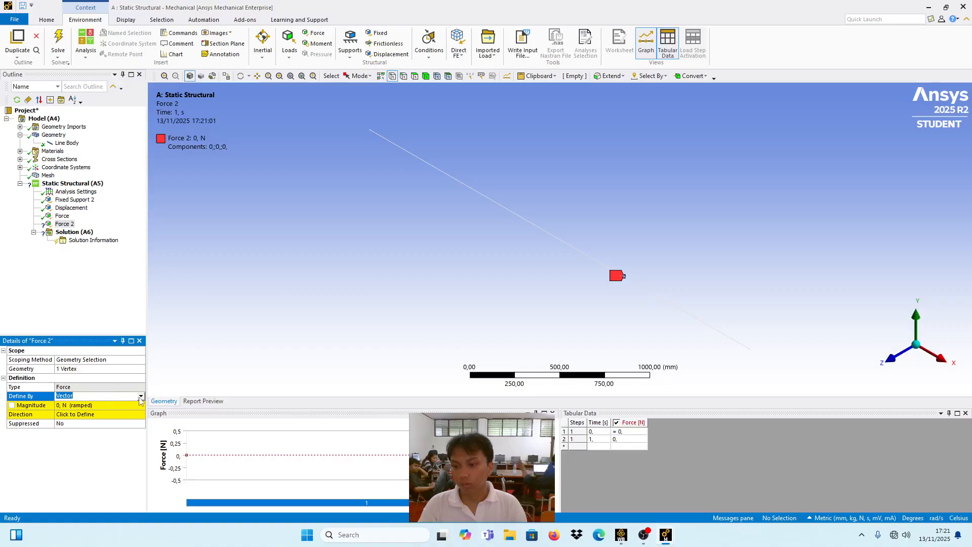
left_click(141, 396)
left_click(125, 411)
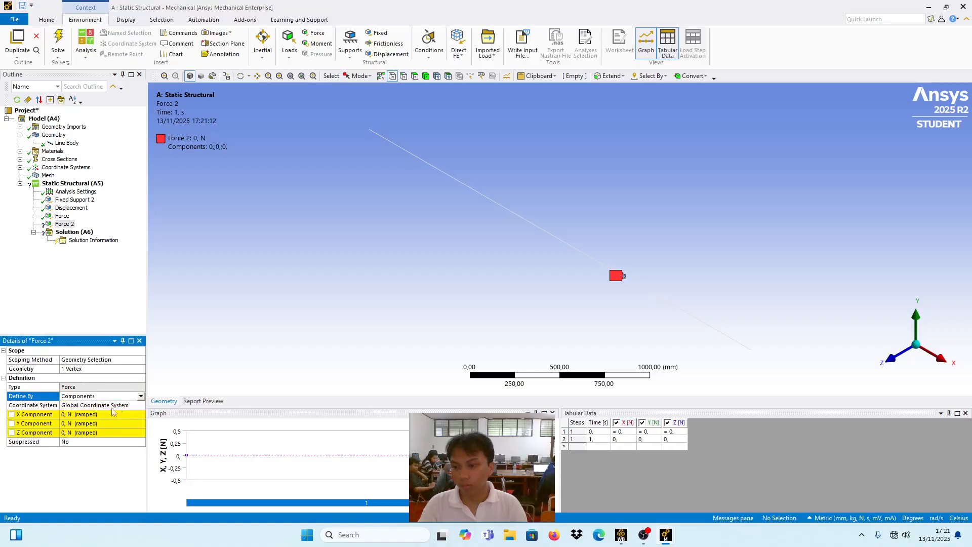
left_click(68, 424)
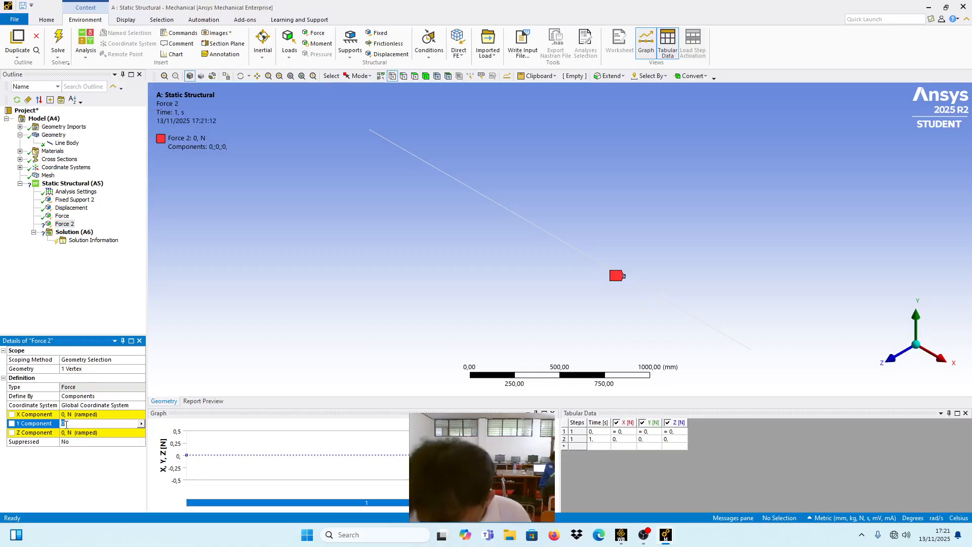
type("-150")
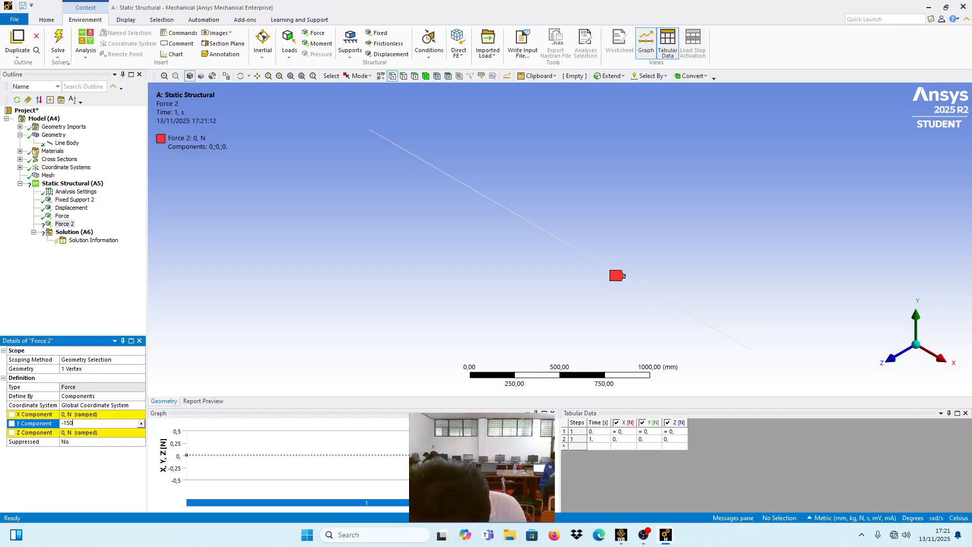
key("Return")
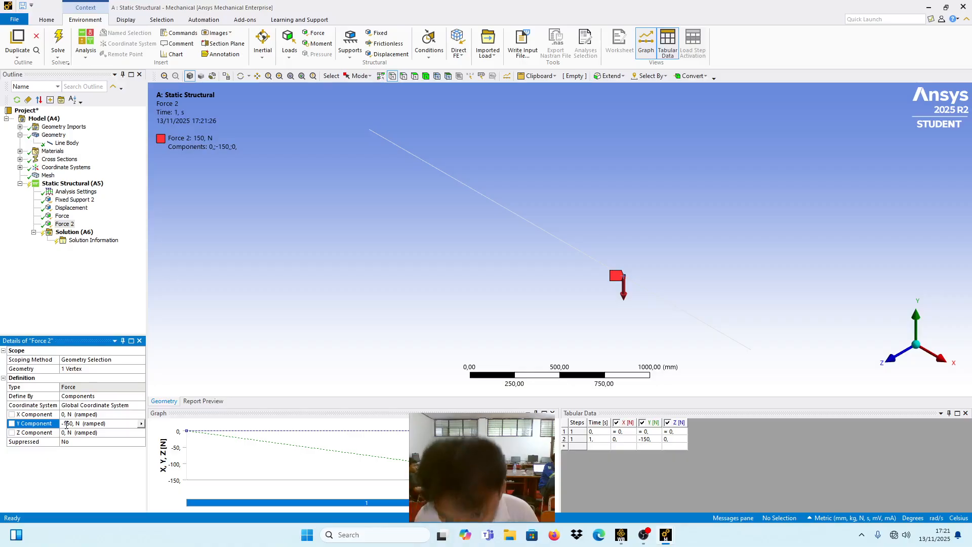
left_click(70, 184)
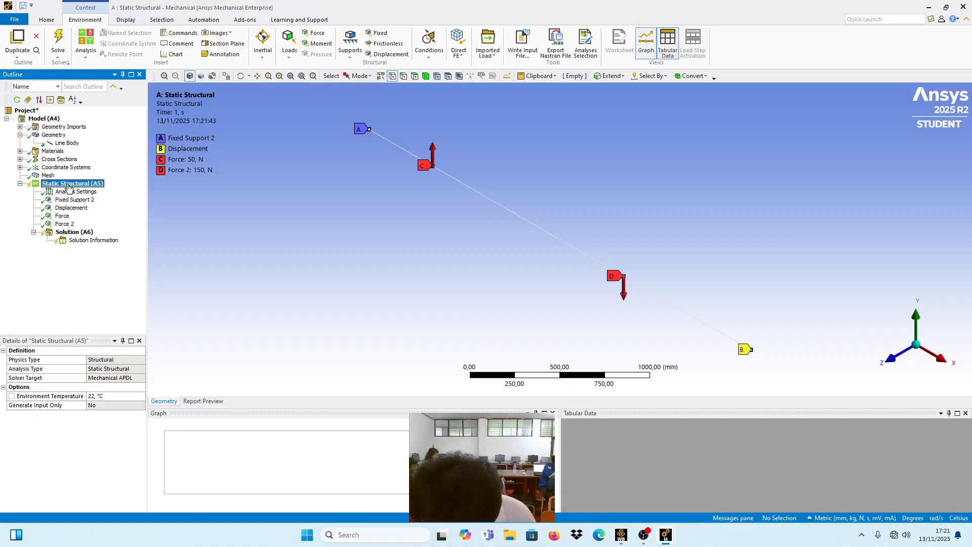
left_click(68, 143)
right_click(69, 146)
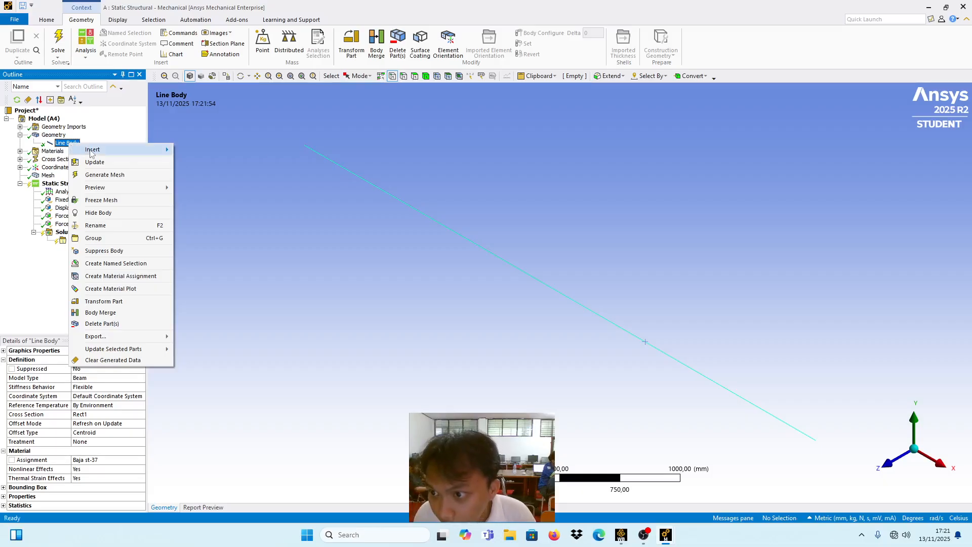
mouse_move(91, 153)
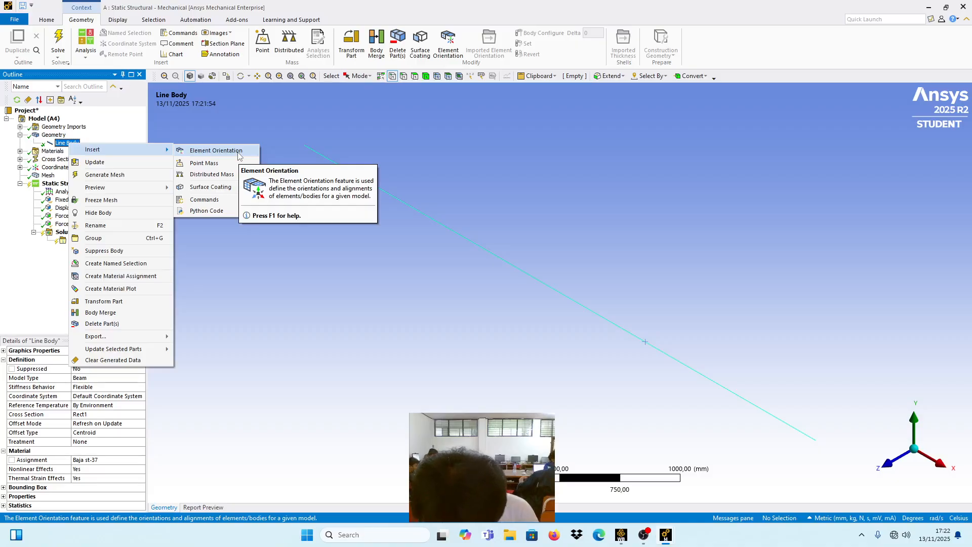
left_click(100, 135)
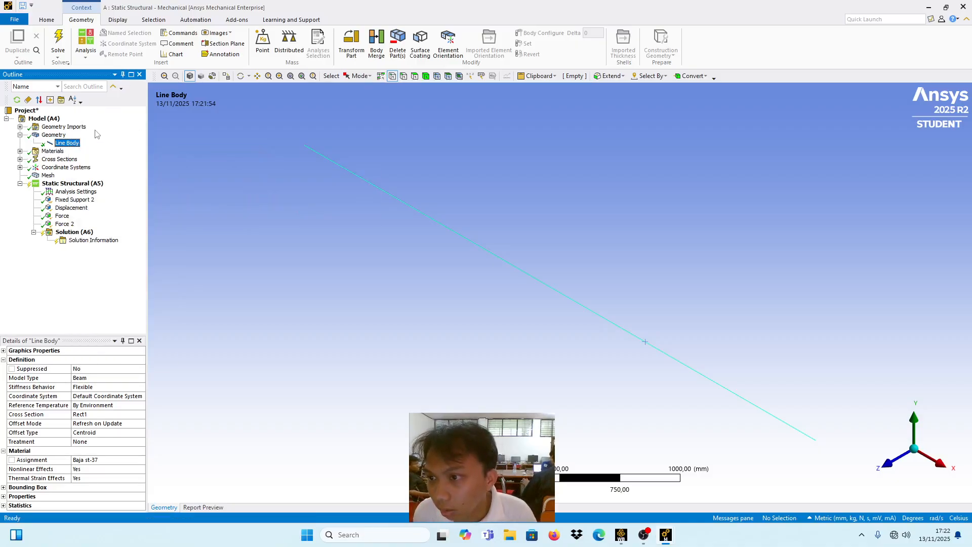
Step: Add a Path as construction geometry to the model and set its path type to Edge
right_click(52, 136)
mouse_move(182, 142)
left_click(299, 143)
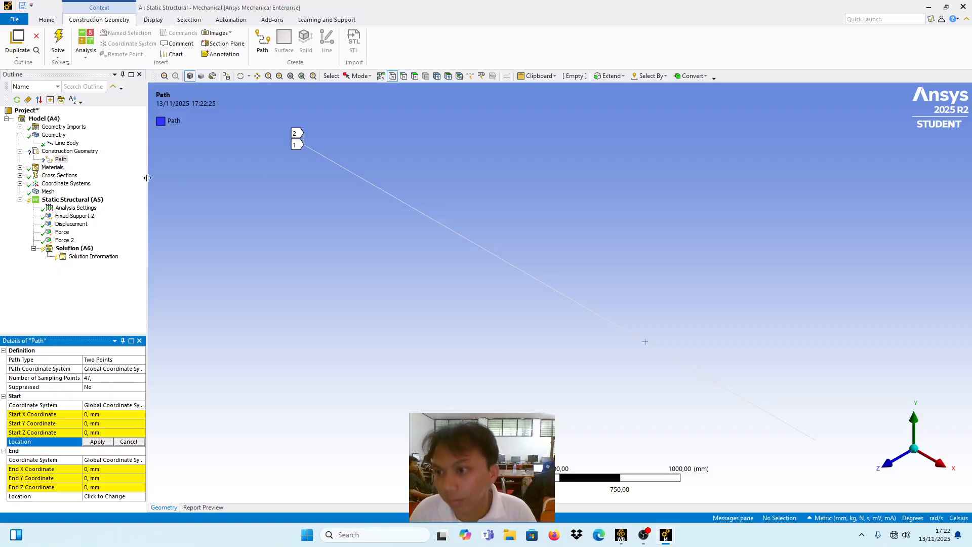
left_click(139, 358)
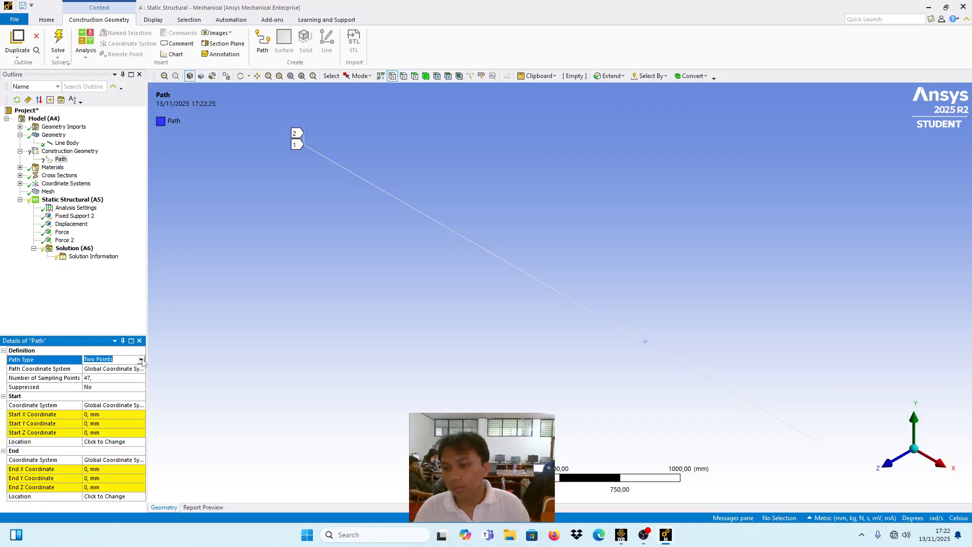
left_click(142, 360)
left_click(123, 373)
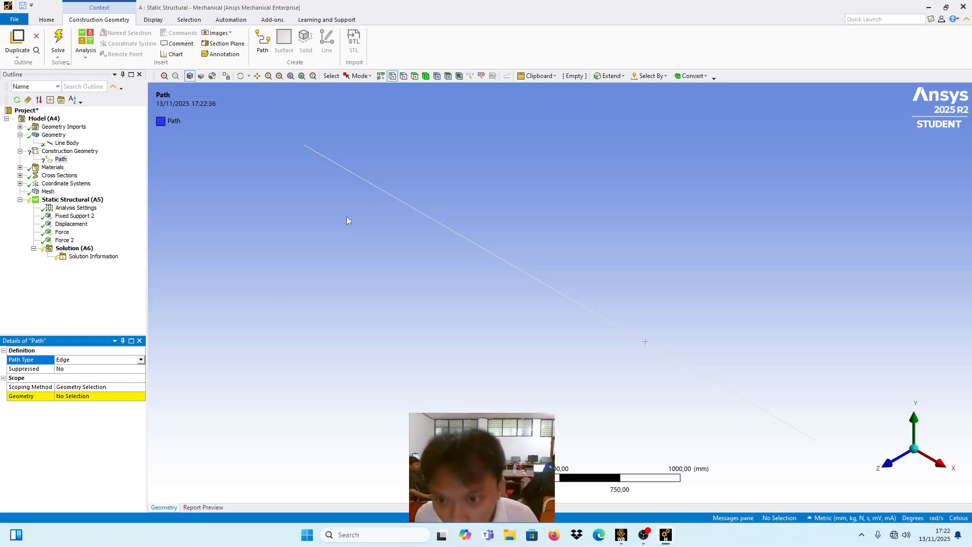
left_click(414, 77)
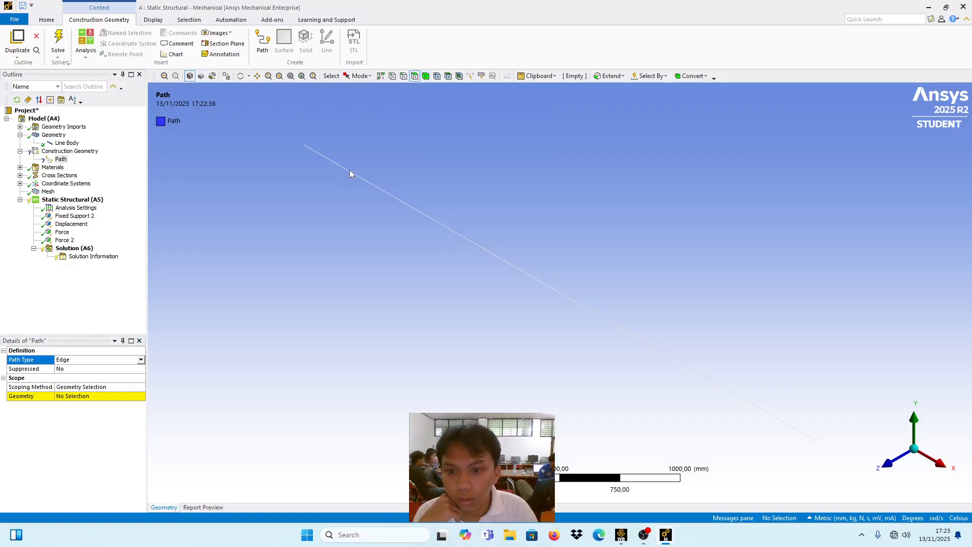
scroll(350, 172, "up", 1)
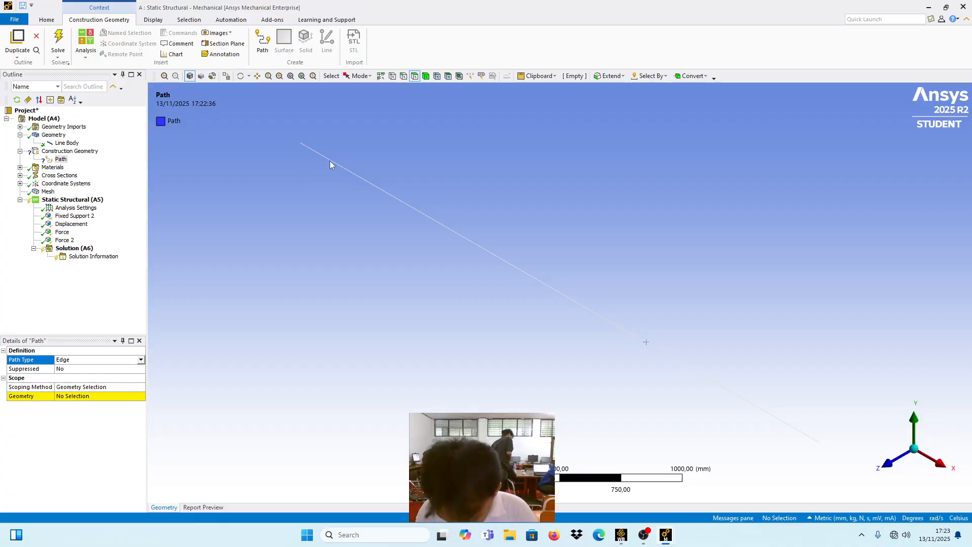
scroll(332, 165, "up", 2)
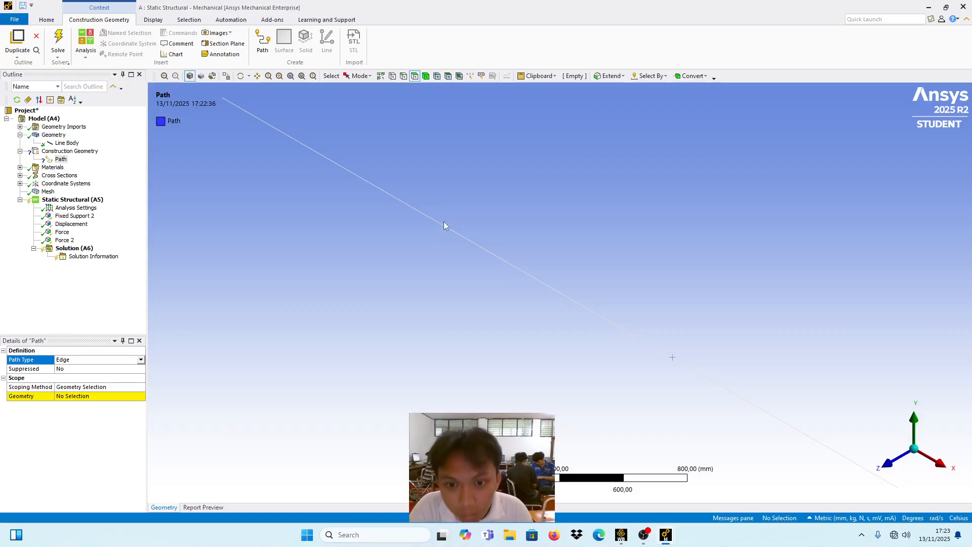
scroll(359, 203, "up", 5)
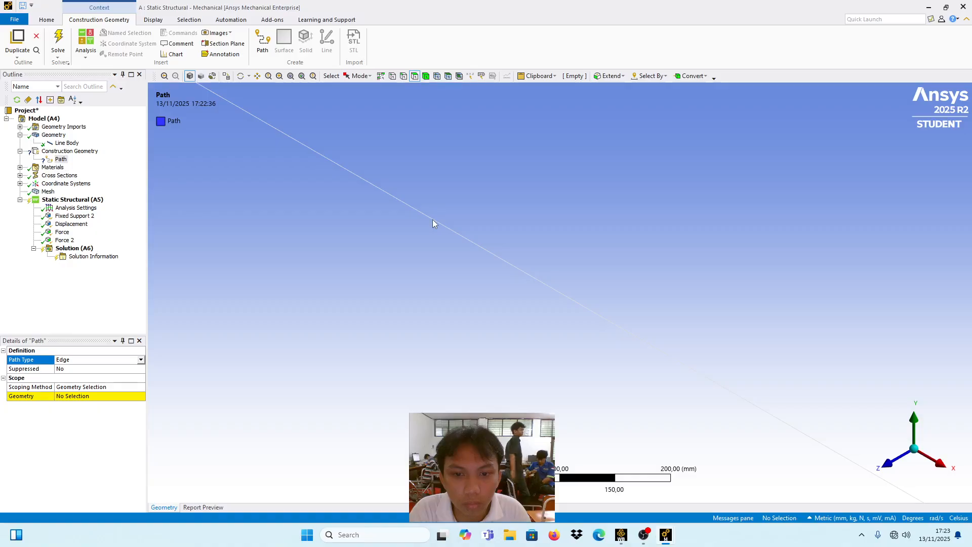
scroll(420, 226, "down", 6)
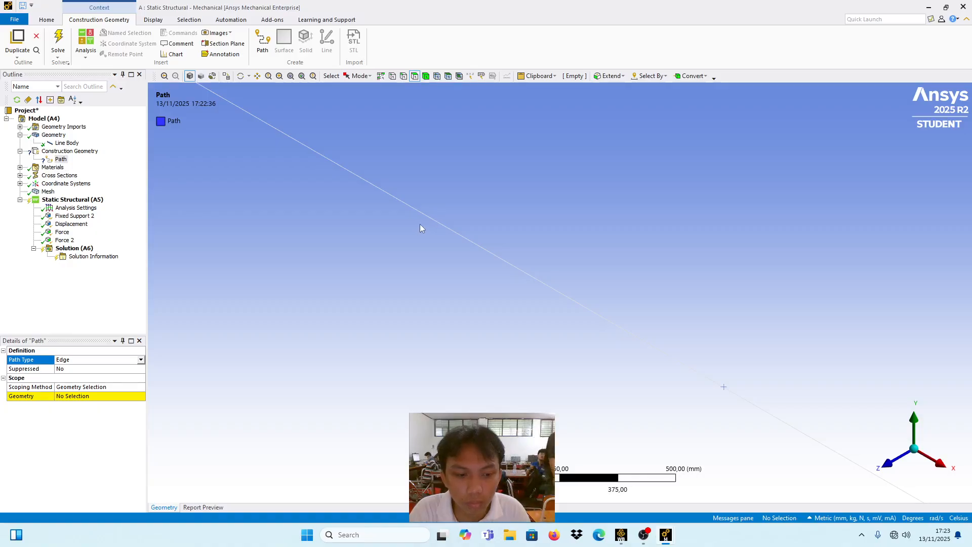
scroll(421, 224, "down", 1)
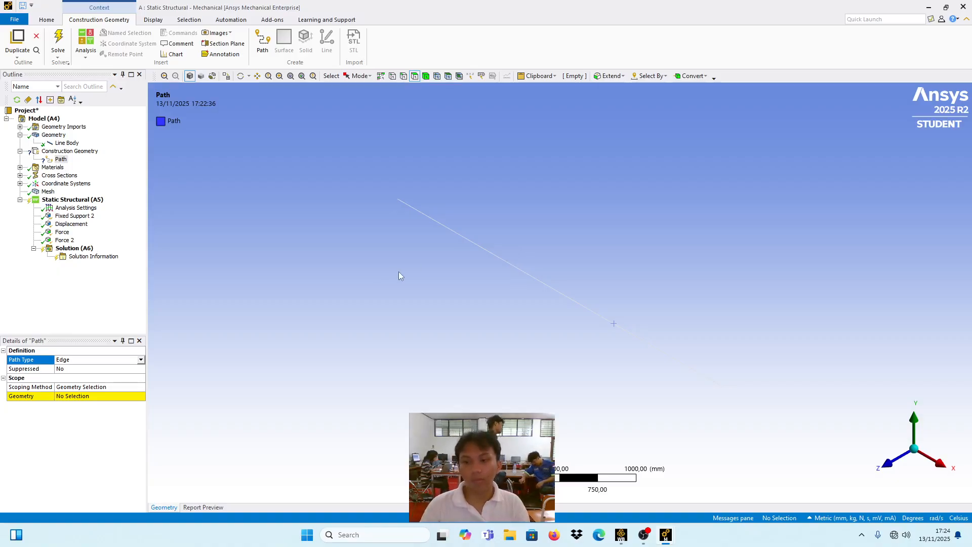
Step: Insert a second Path in the construction geometry and set its path type to Edge
right_click(61, 159)
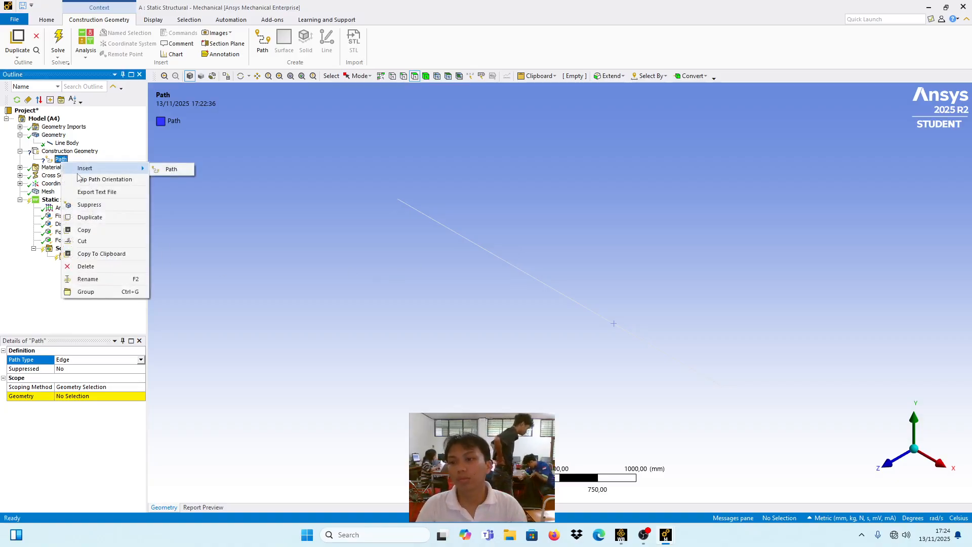
left_click(160, 171)
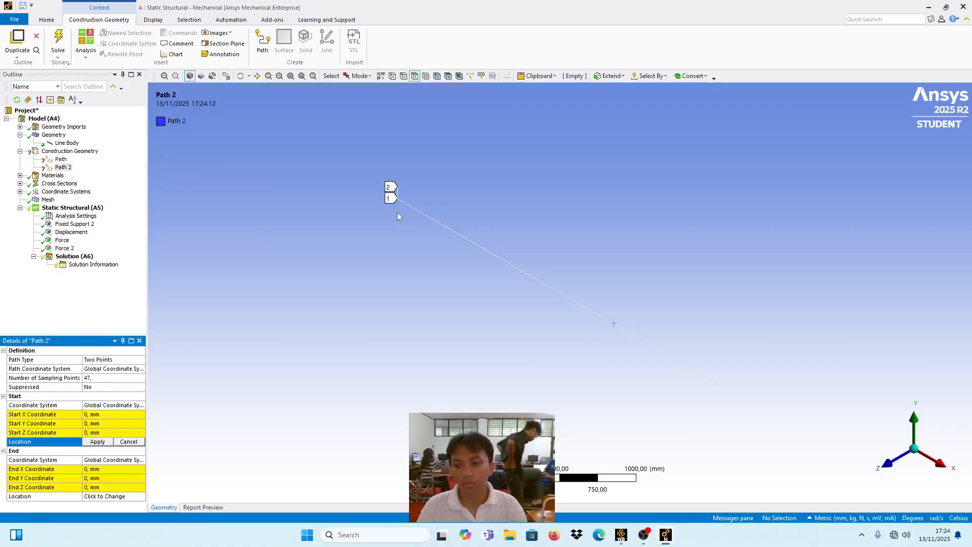
left_click(127, 359)
left_click(141, 359)
left_click(124, 378)
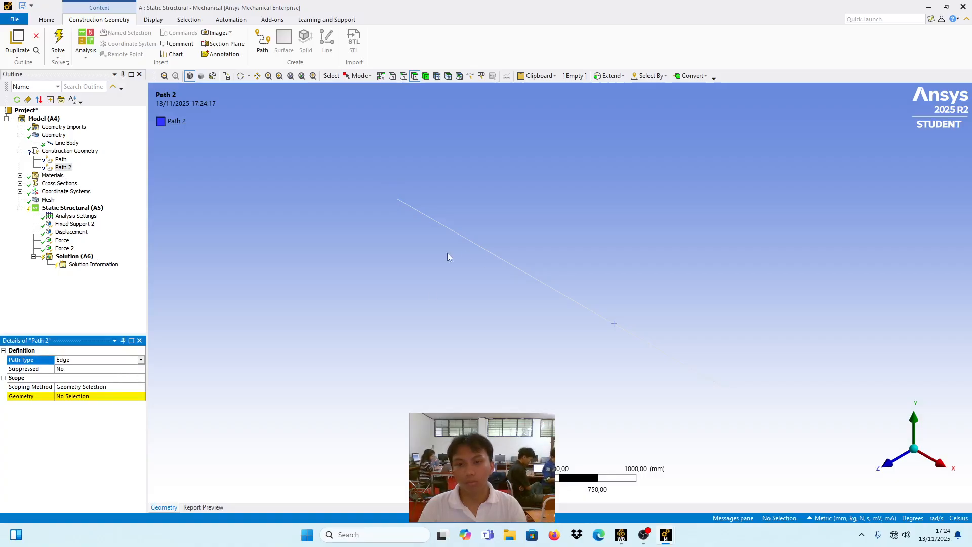
Step: Scope the second path to all three edges of the beam using edge selection
left_click(405, 76)
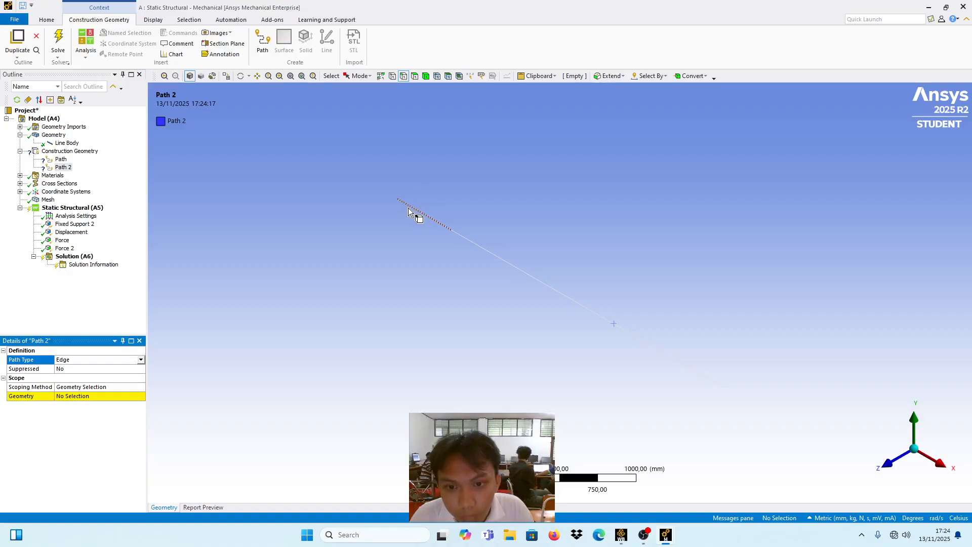
left_click(472, 241)
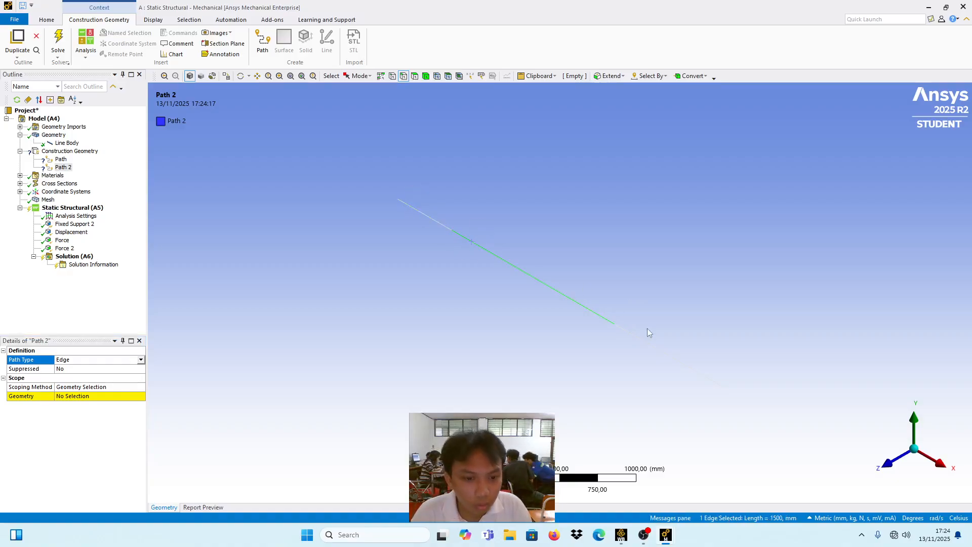
left_click(650, 344)
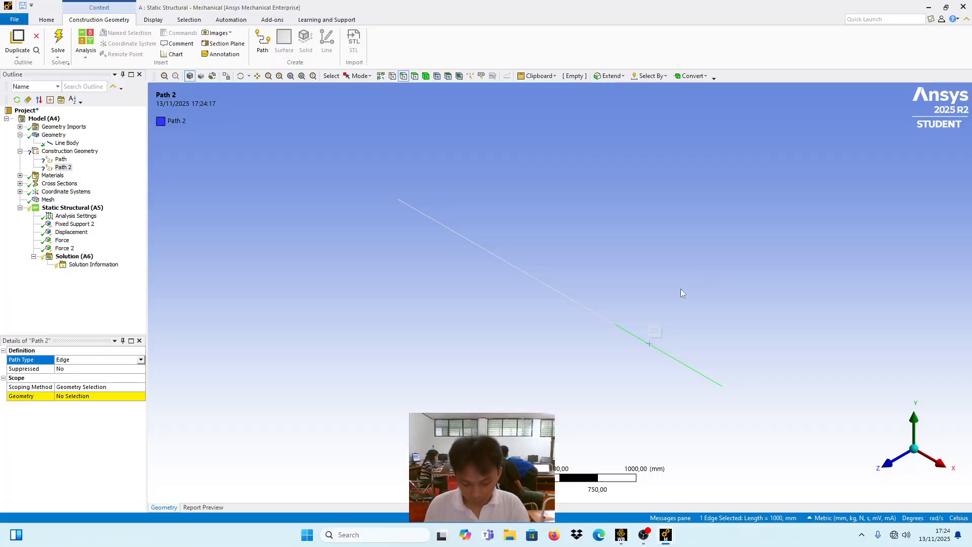
left_click(651, 292)
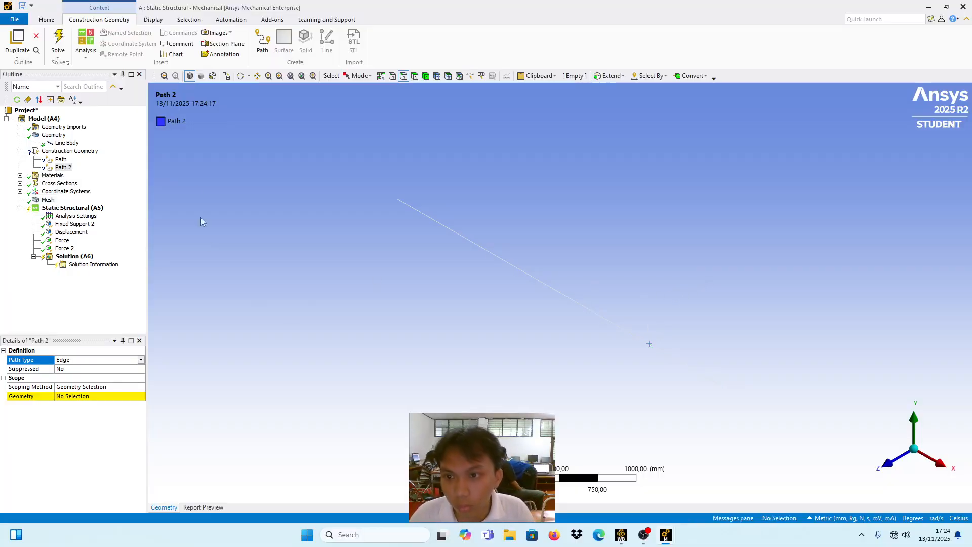
left_click(410, 208)
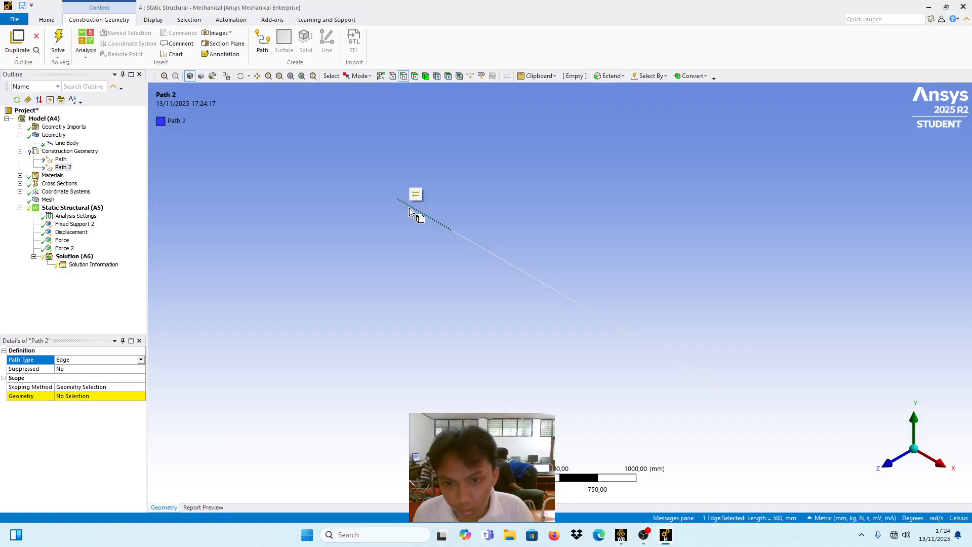
left_click(479, 246, "ctrl")
left_click(655, 349, "ctrl")
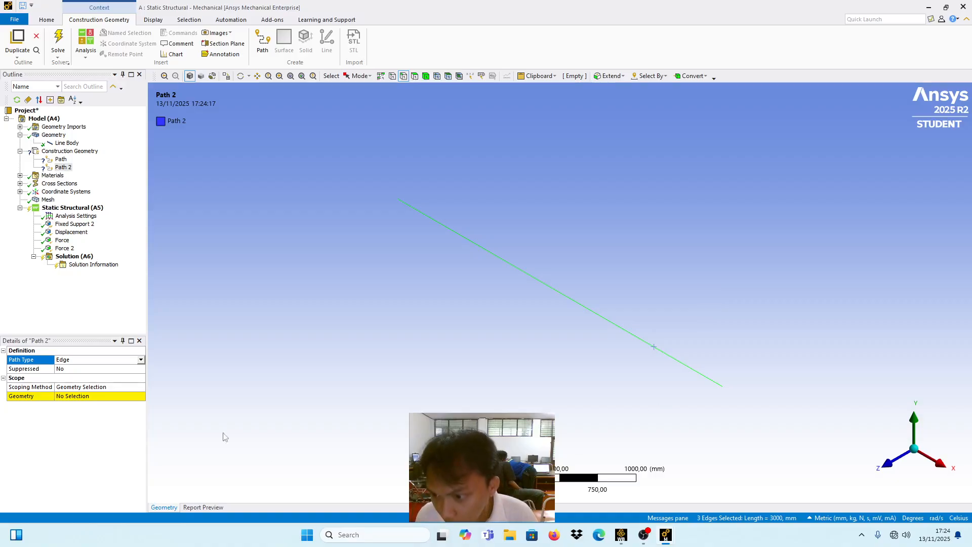
left_click(116, 396)
left_click(76, 396)
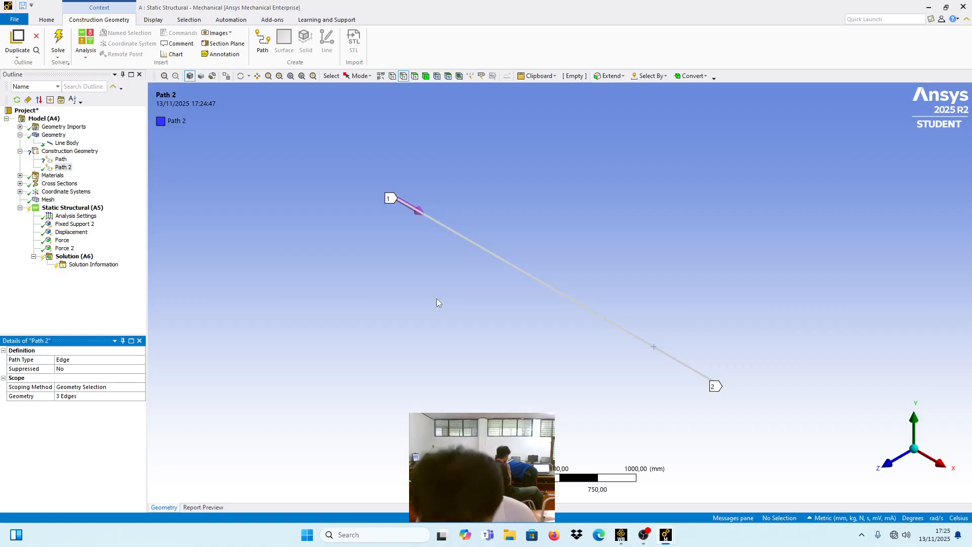
Step: Add a Total Deformation result for all bodies to the static structural solution
left_click(76, 257)
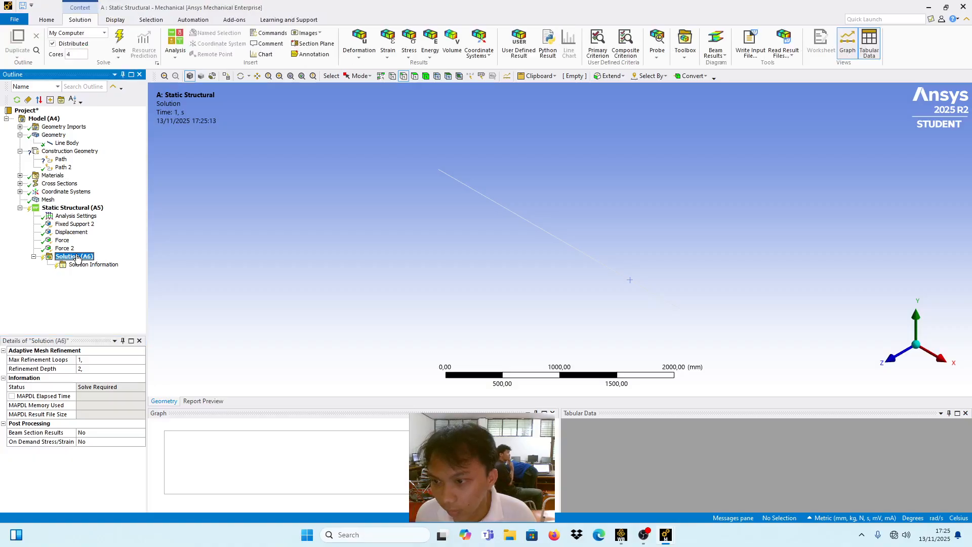
right_click(76, 257)
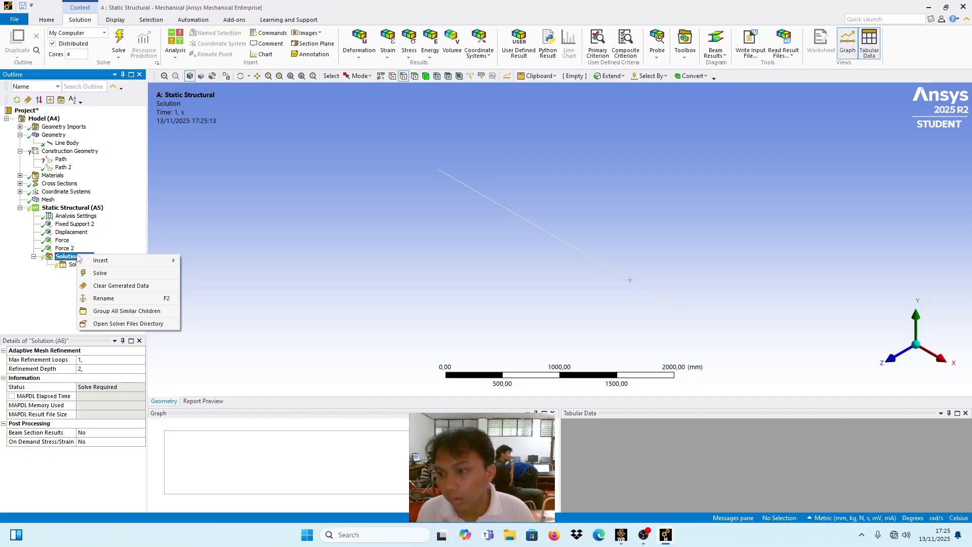
mouse_move(114, 266)
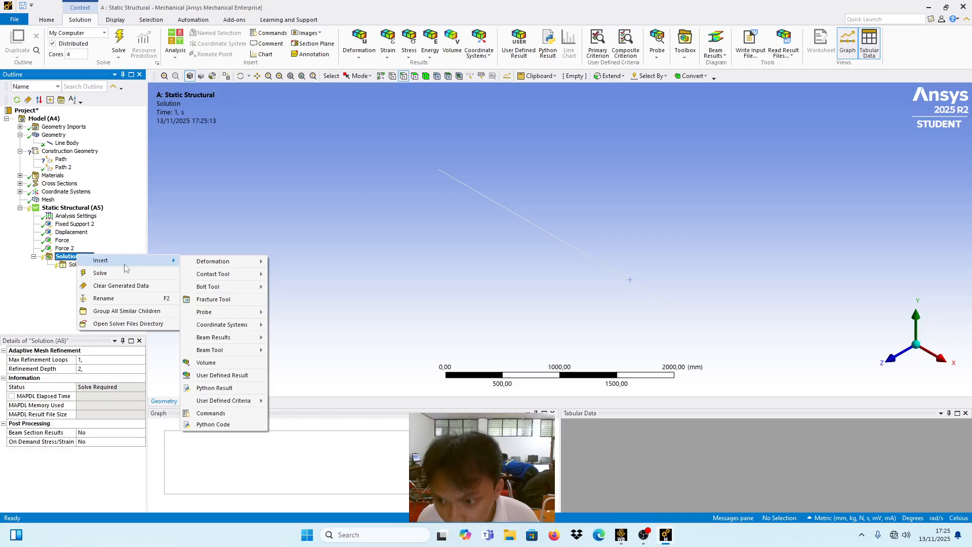
mouse_move(238, 262)
left_click(286, 261)
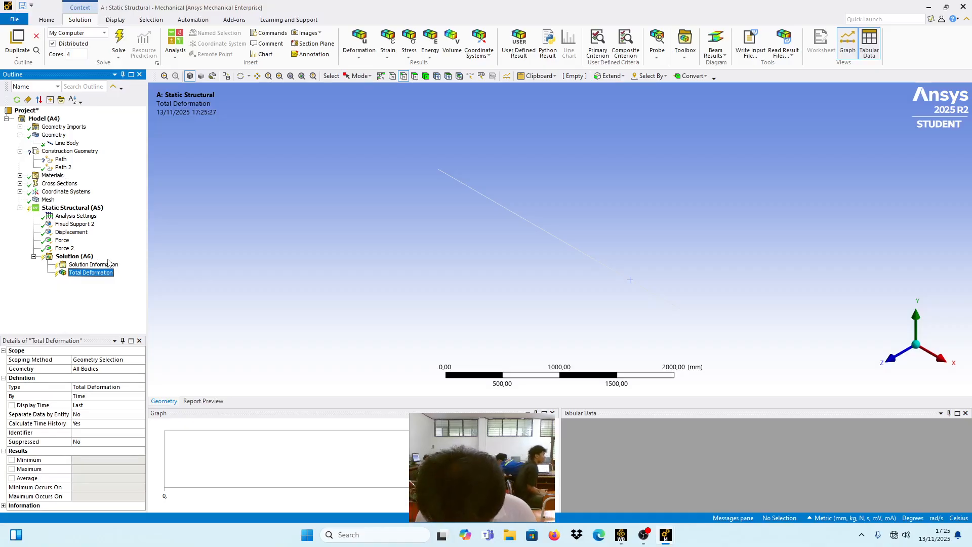
left_click(86, 256)
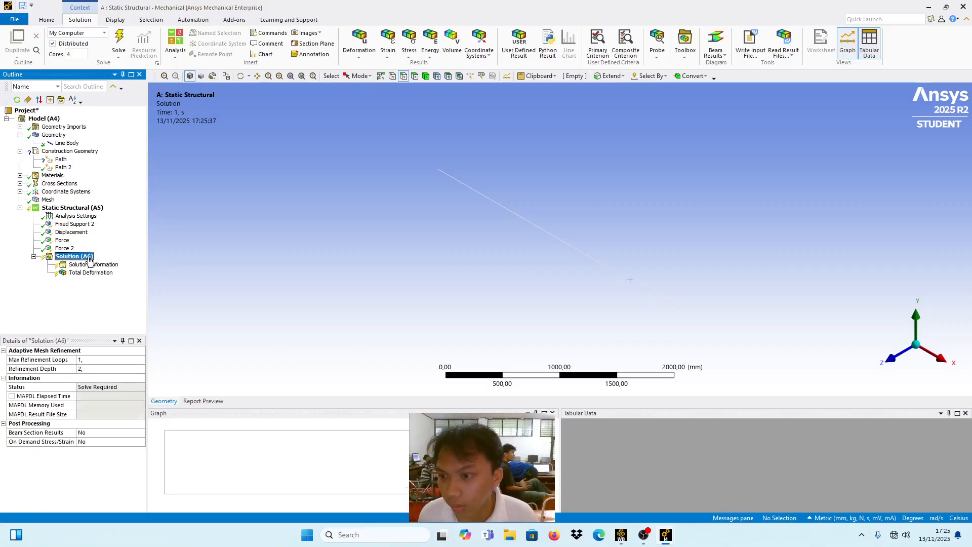
right_click(90, 258)
mouse_move(196, 268)
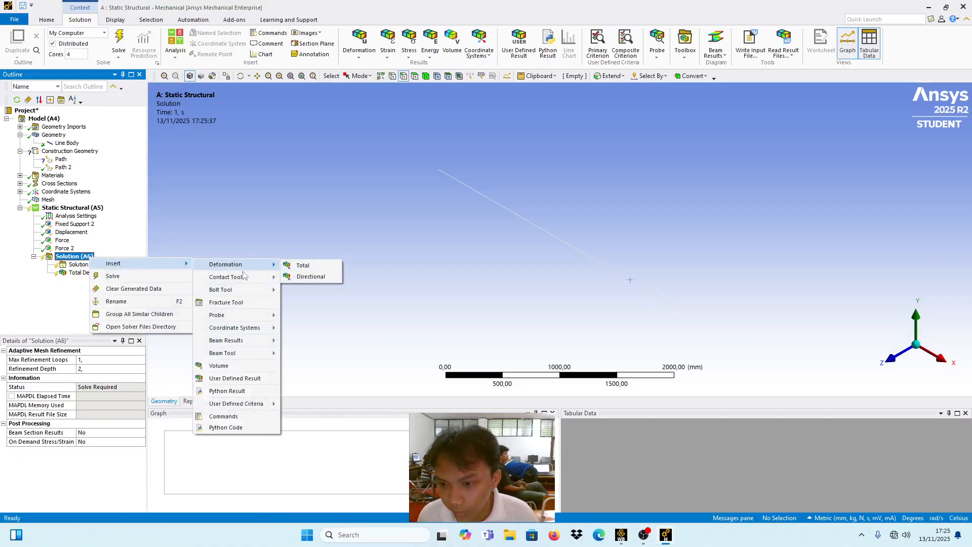
mouse_move(234, 354)
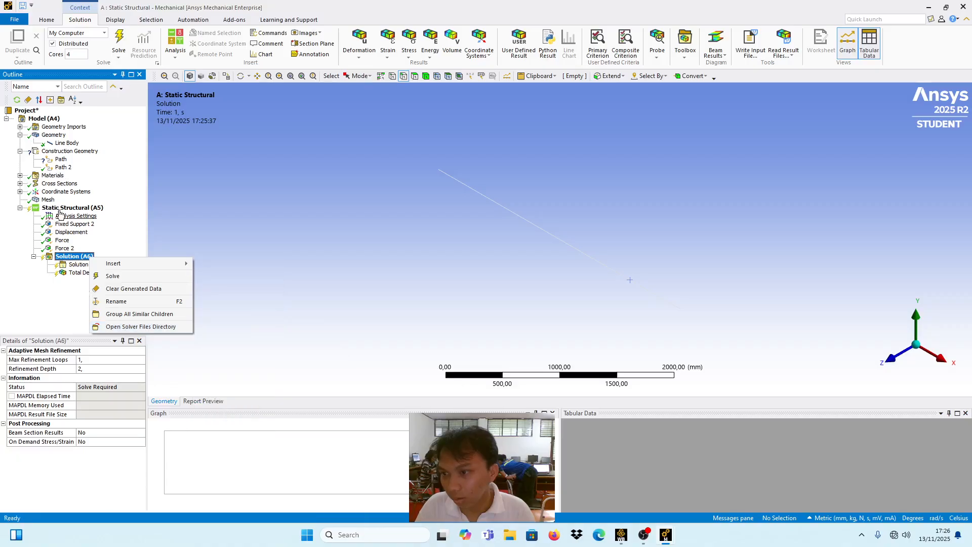
Step: Review the geometry, coordinate systems, analysis settings, fixed support, displacement and both forces of the beam model
left_click(55, 135)
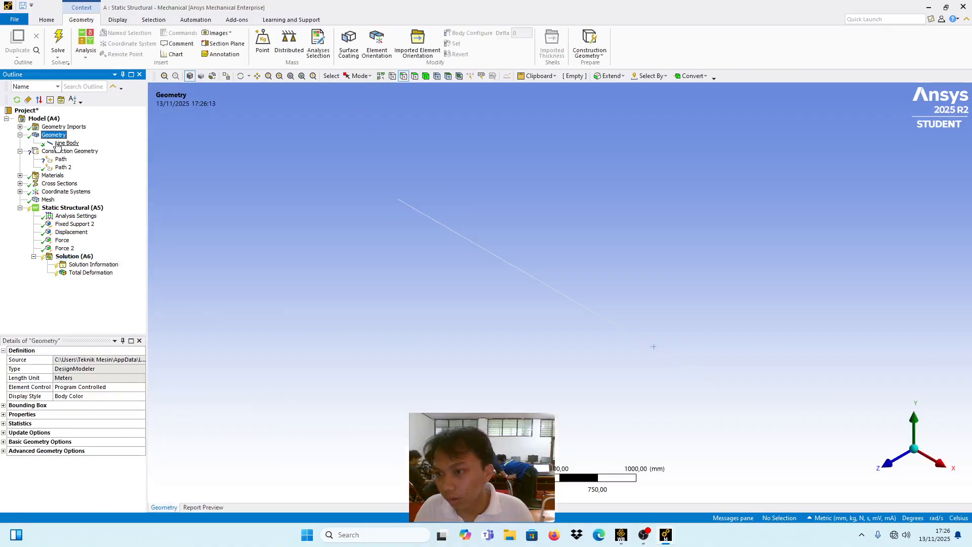
left_click(62, 183)
left_click(59, 192)
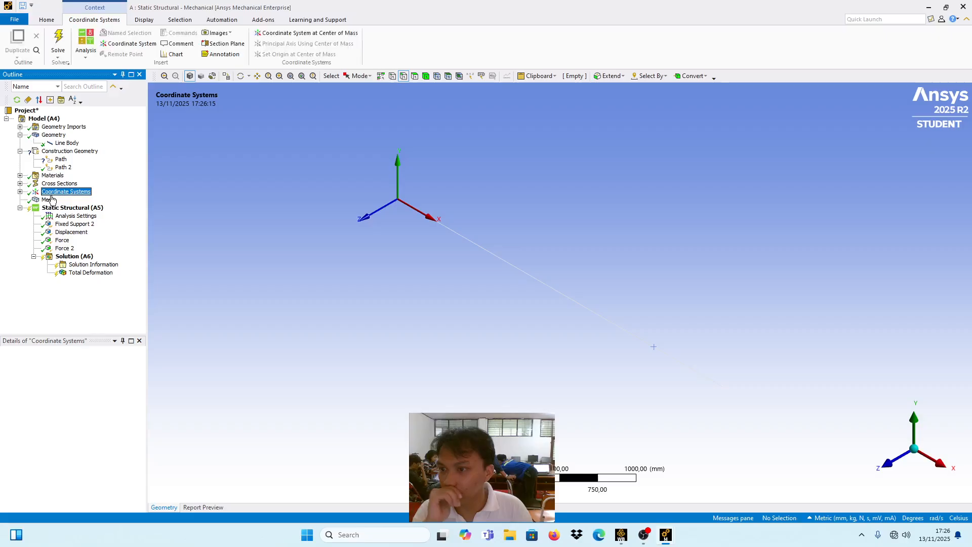
left_click(64, 216)
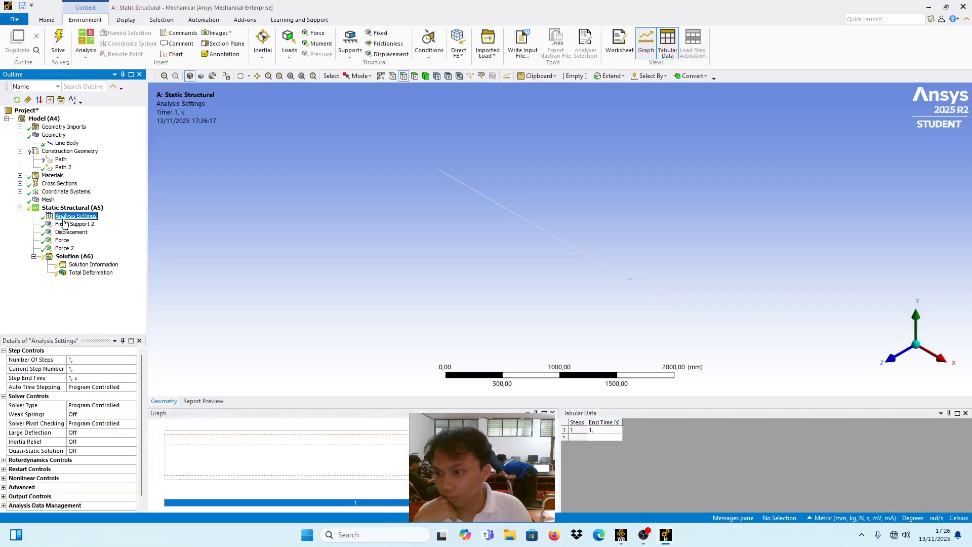
left_click(64, 232)
left_click(68, 224)
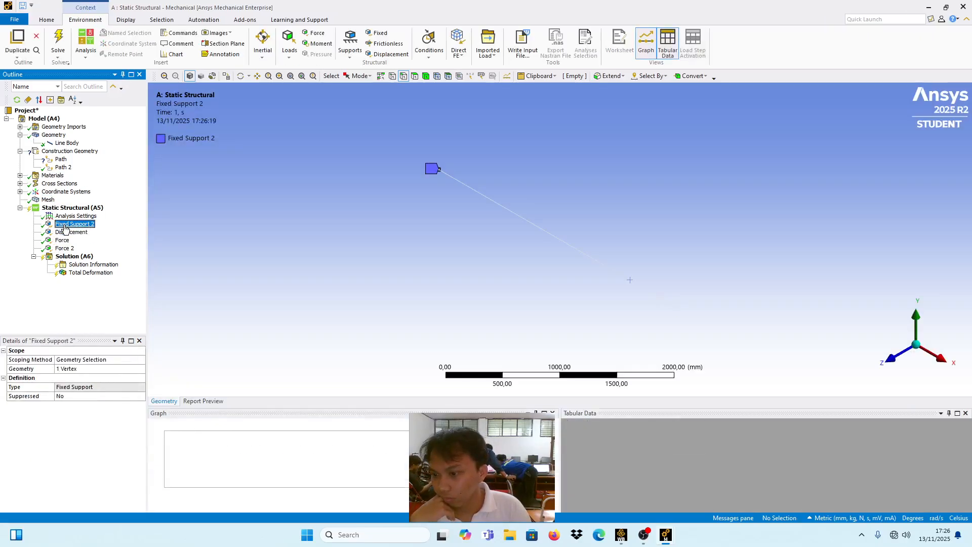
left_click(62, 241)
left_click(63, 249)
left_click(61, 241)
left_click(69, 232)
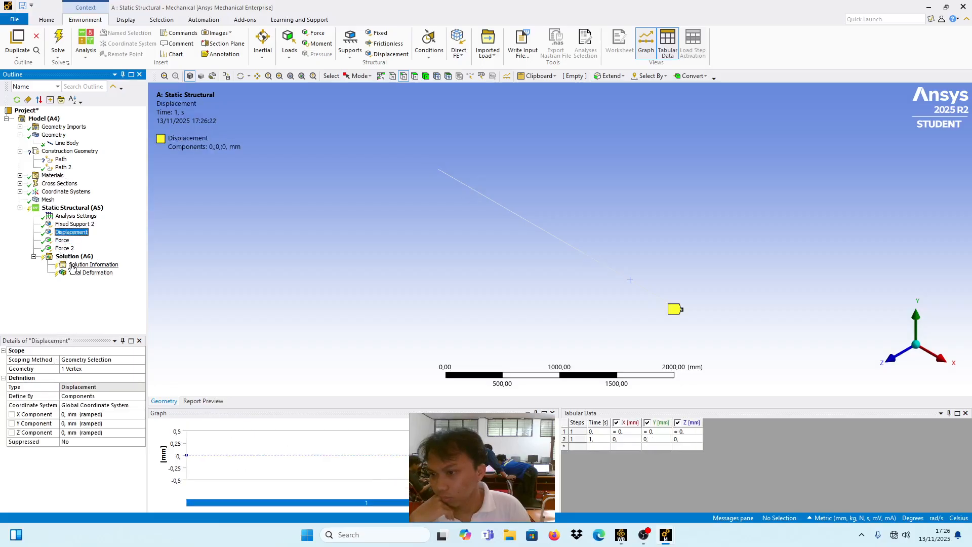
Step: Examine the beam geometry and line body, both construction paths, and the Structural Steel material properties
left_click(47, 127)
left_click(52, 135)
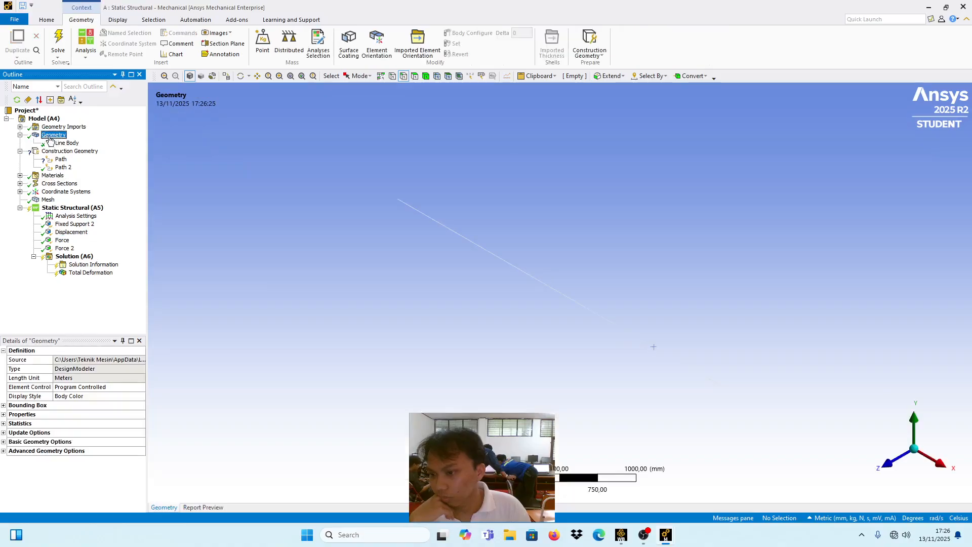
left_click(58, 144)
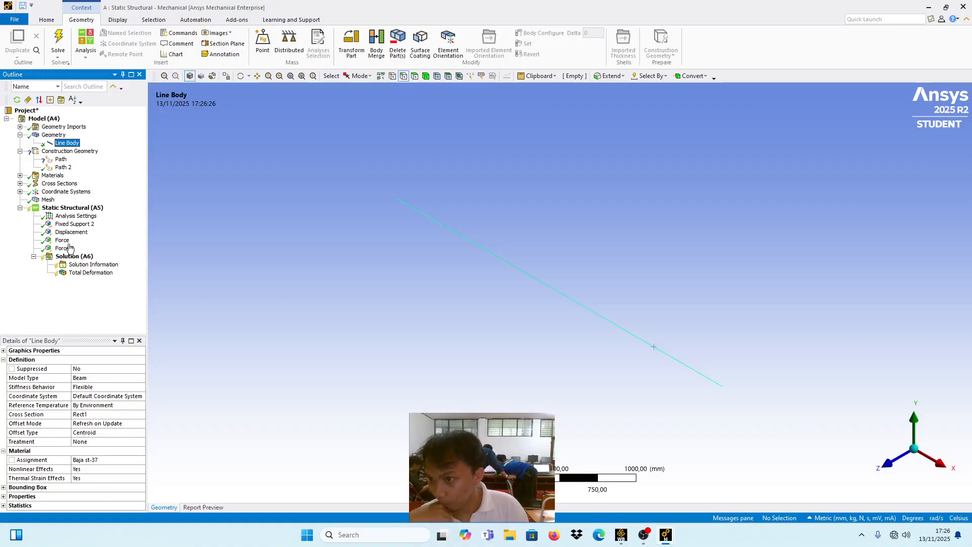
left_click(75, 152)
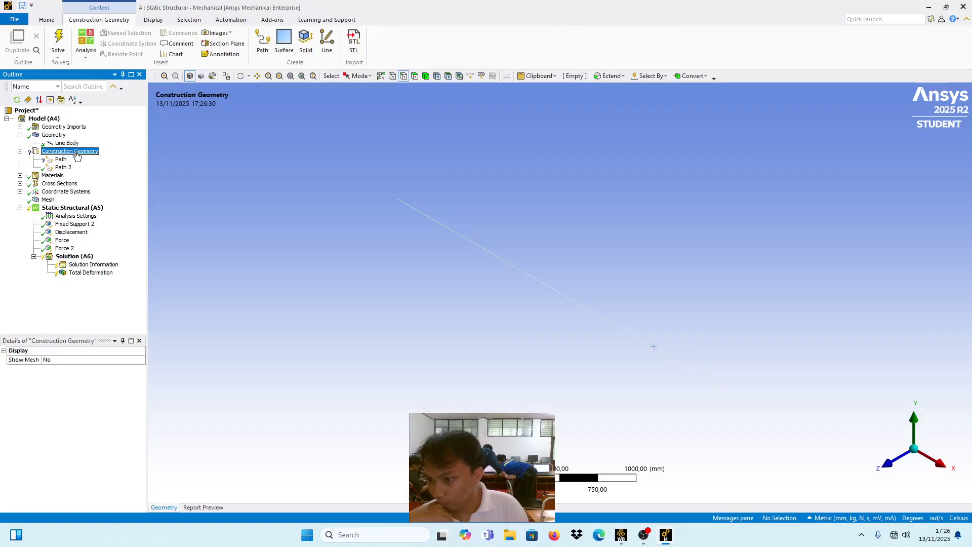
left_click(60, 160)
left_click(61, 167)
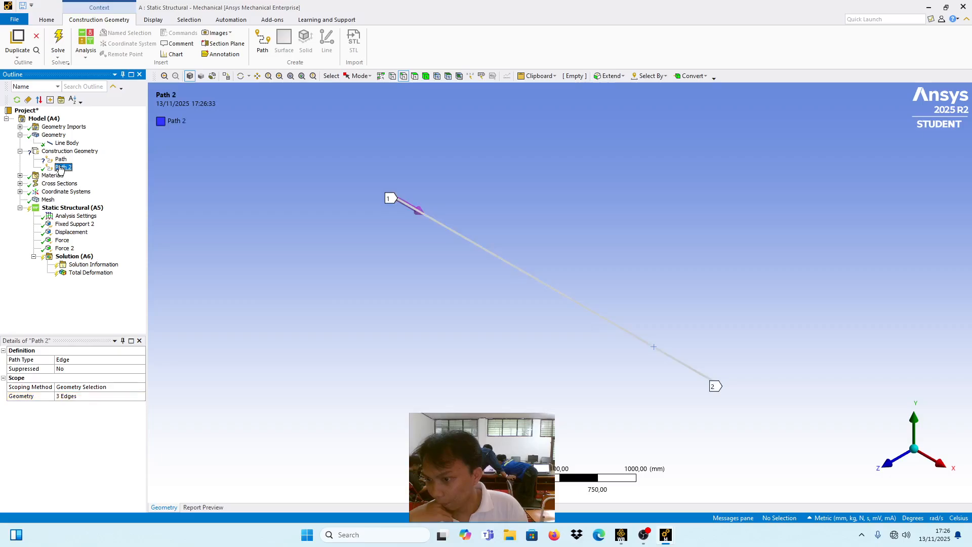
left_click(61, 178)
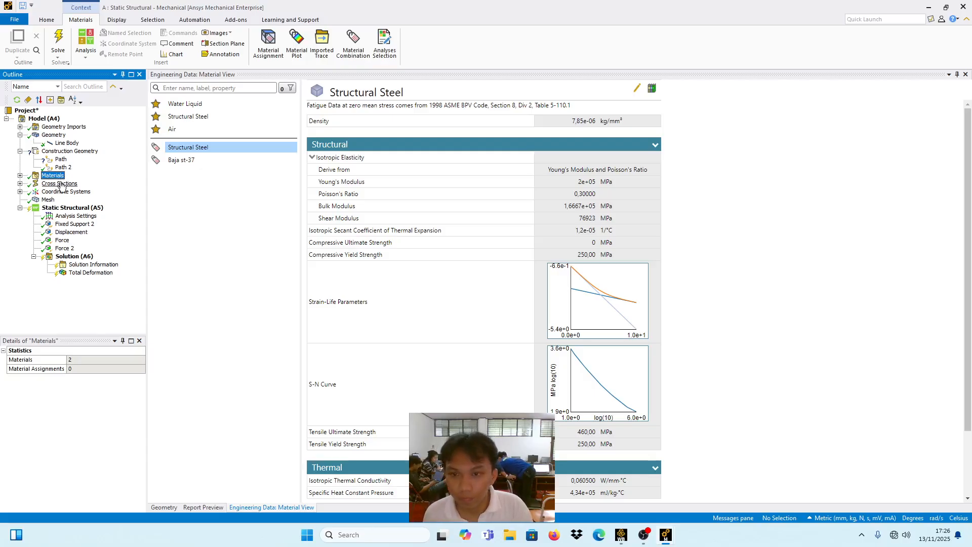
left_click(61, 184)
left_click(61, 179)
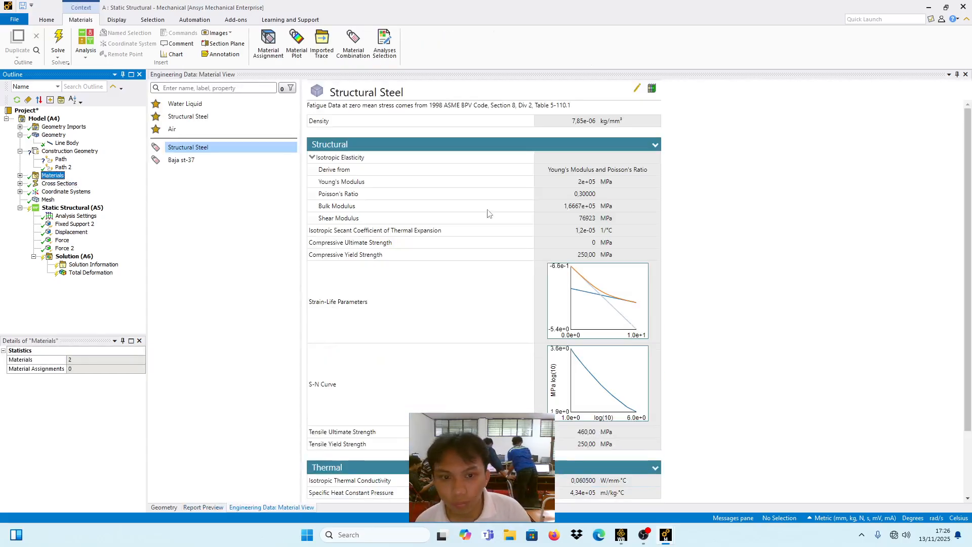
scroll(348, 302, "down", 3)
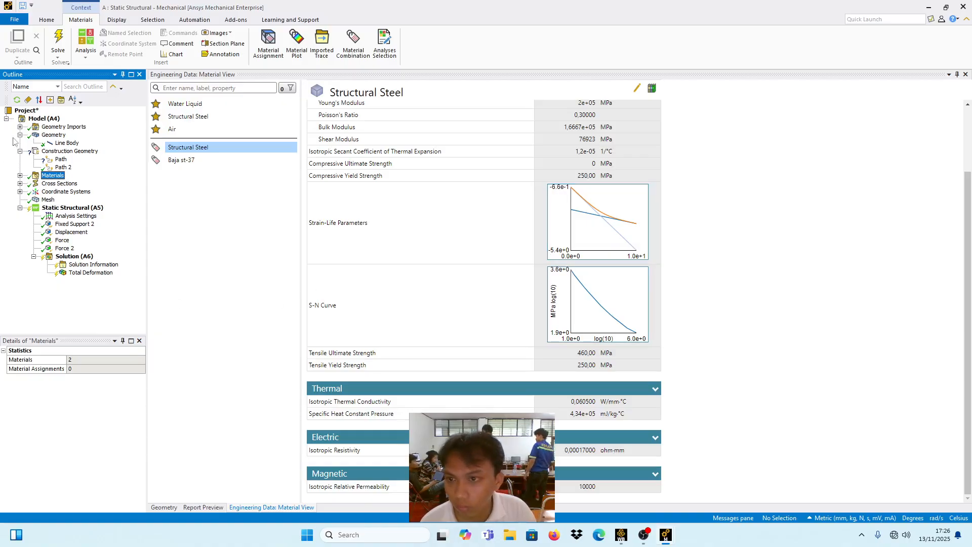
Step: Check the cross sections, coordinate systems, mesh details, and the step and solver controls in the analysis settings
left_click(63, 183)
left_click(80, 193)
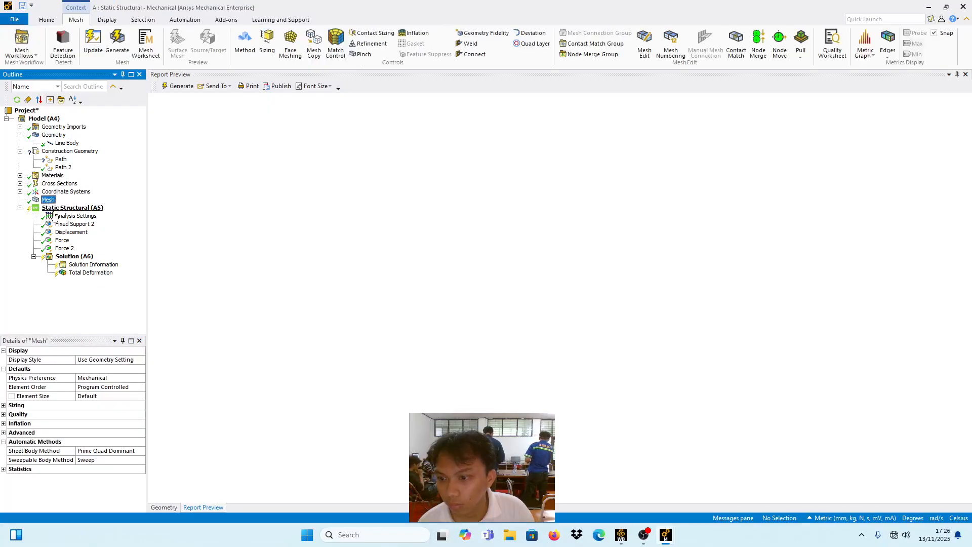
left_click(75, 218)
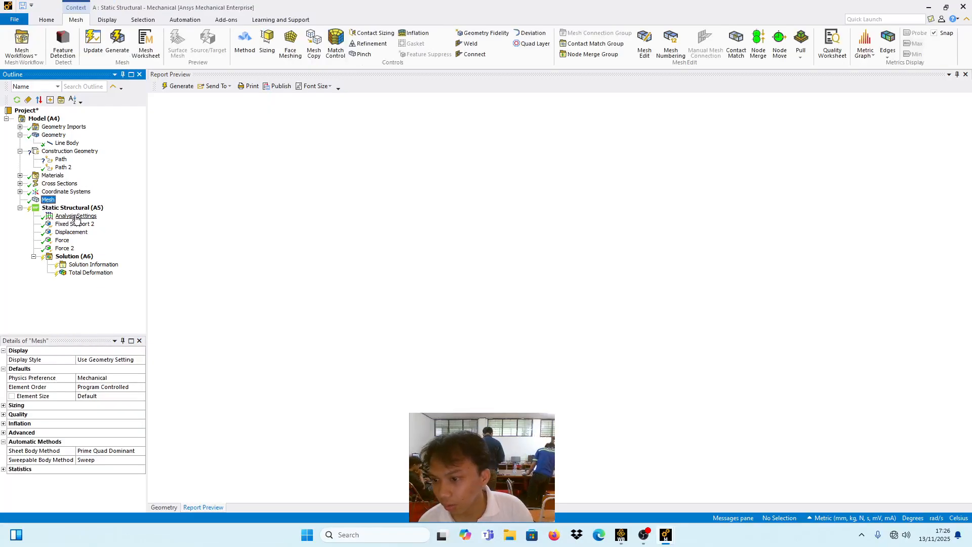
scroll(104, 359, "down", 1)
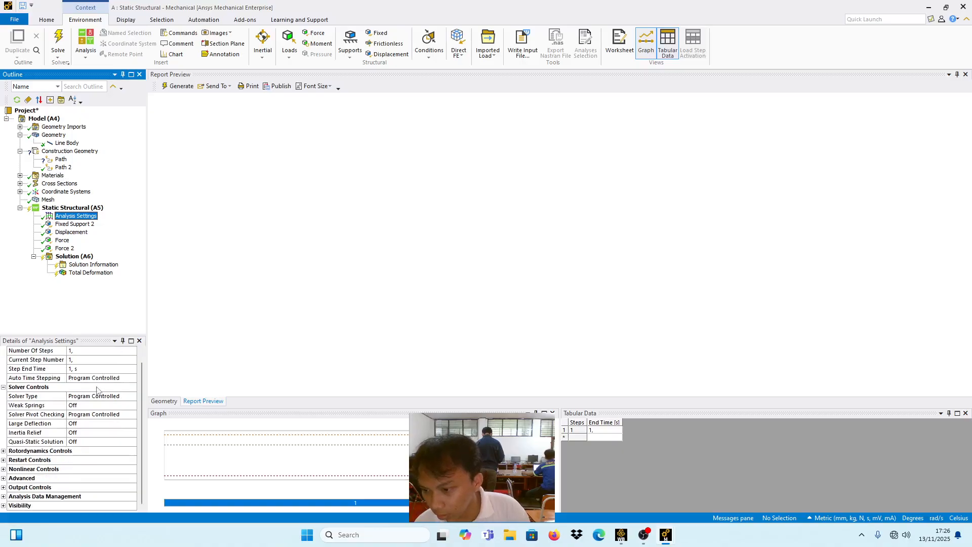
left_click(72, 208)
left_click(55, 200)
left_click(57, 192)
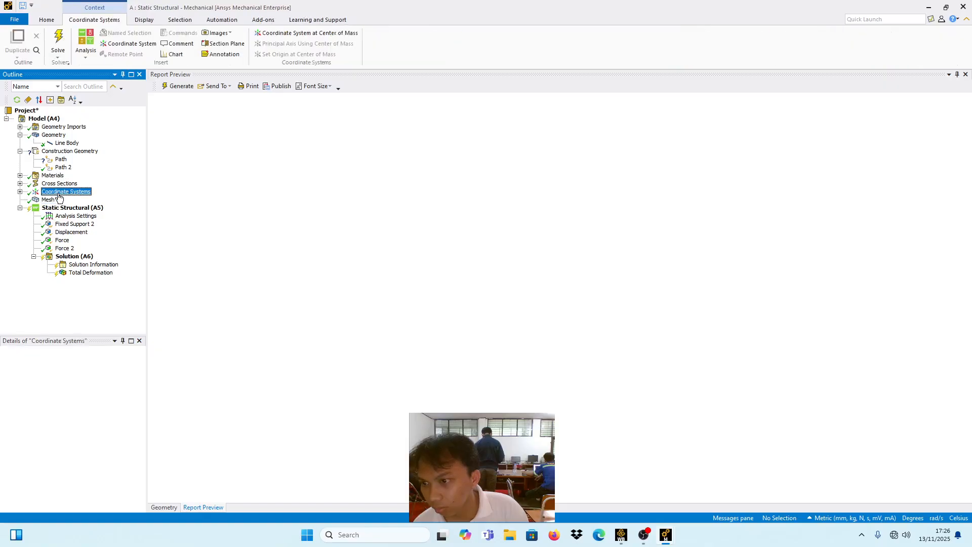
left_click(47, 185)
left_click(48, 176)
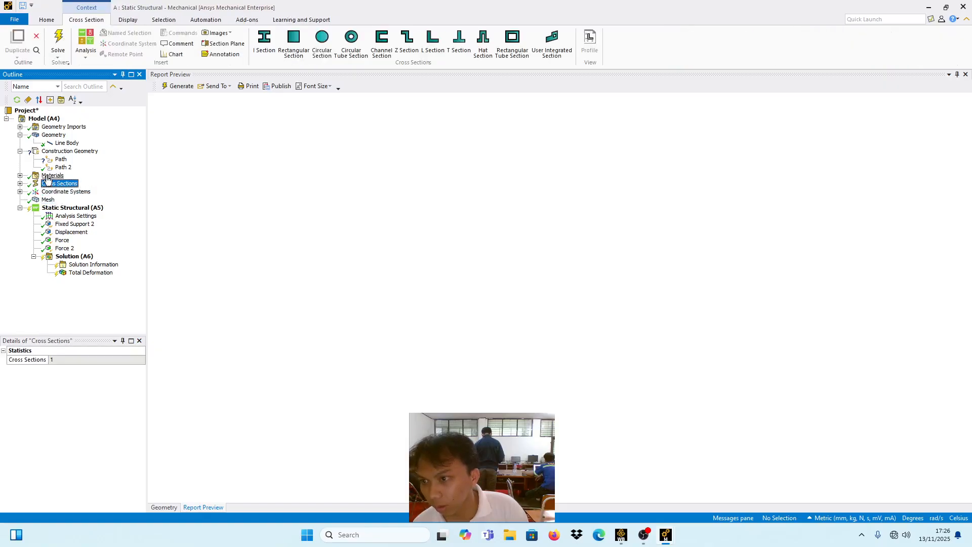
Step: Check the details of the forces, displacement, fixed support, analysis settings and Total Deformation result
left_click(64, 247)
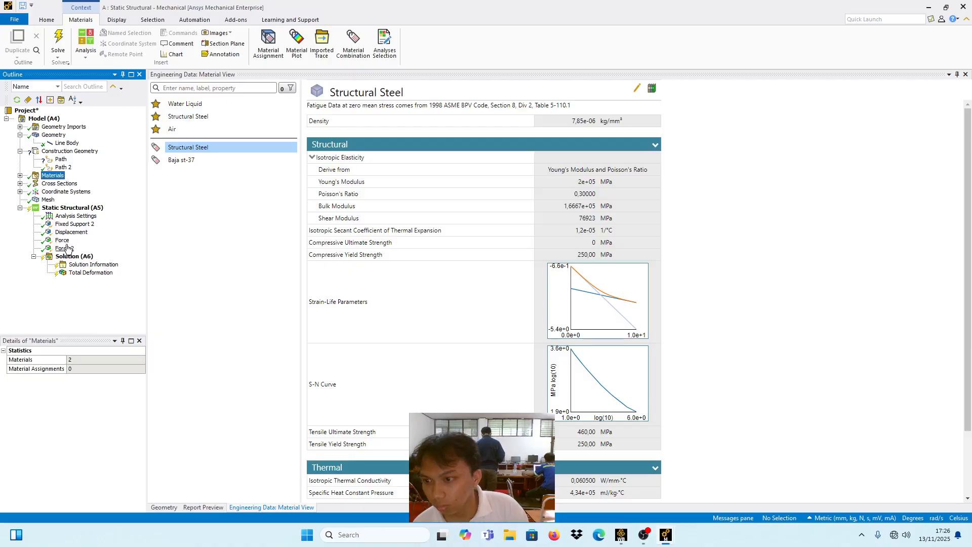
left_click(63, 241)
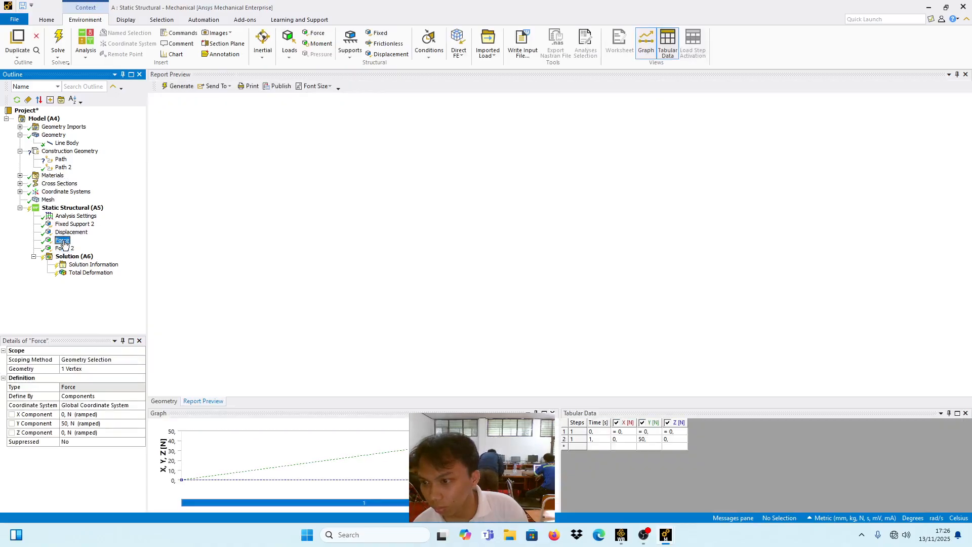
left_click(69, 232)
left_click(67, 224)
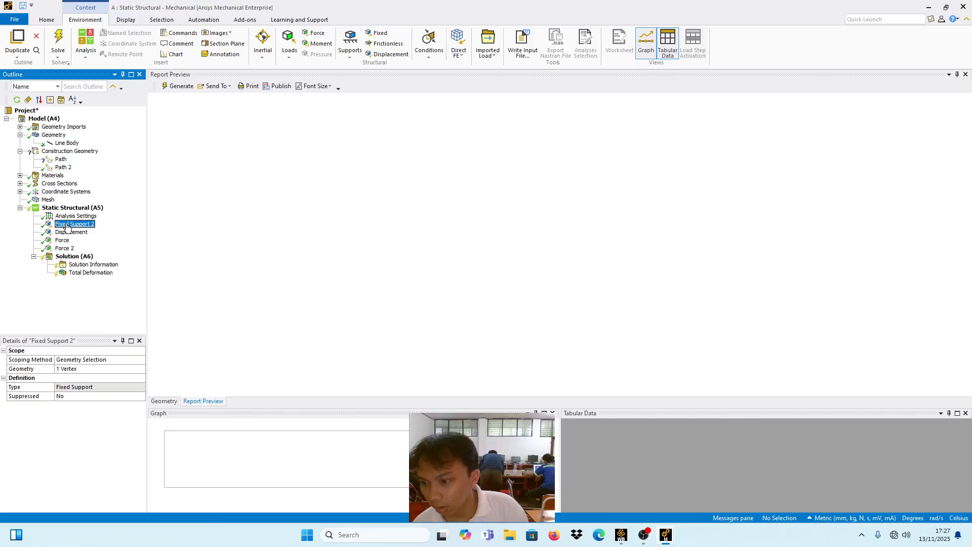
left_click(71, 216)
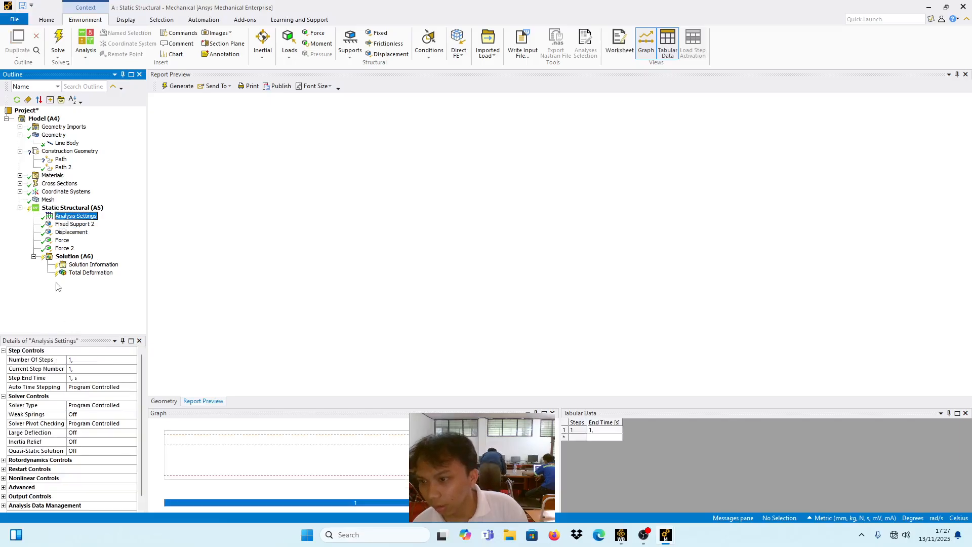
left_click(84, 267)
left_click(84, 273)
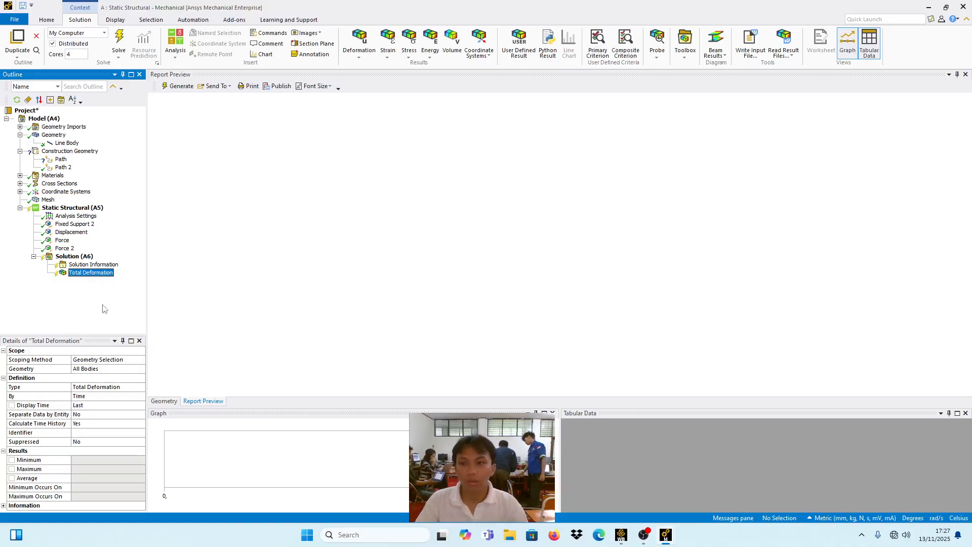
Step: Return to the model view and add a Bending Moment beam result for all line bodies to the solution
left_click(164, 401)
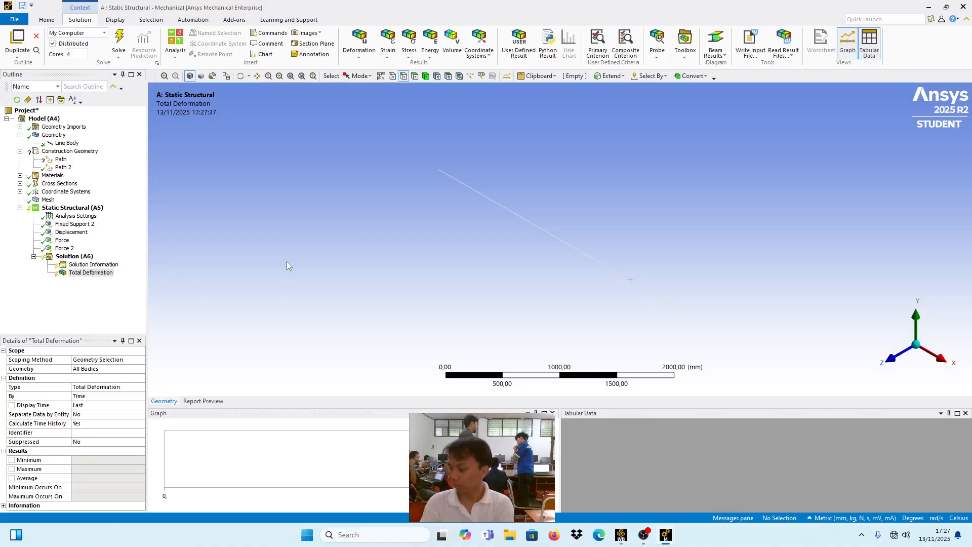
right_click(79, 258)
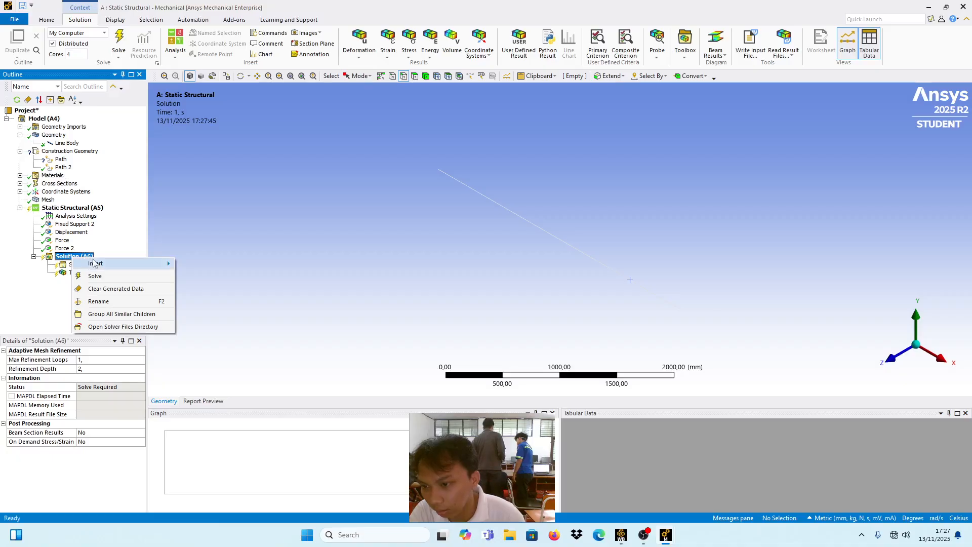
mouse_move(101, 264)
mouse_move(197, 266)
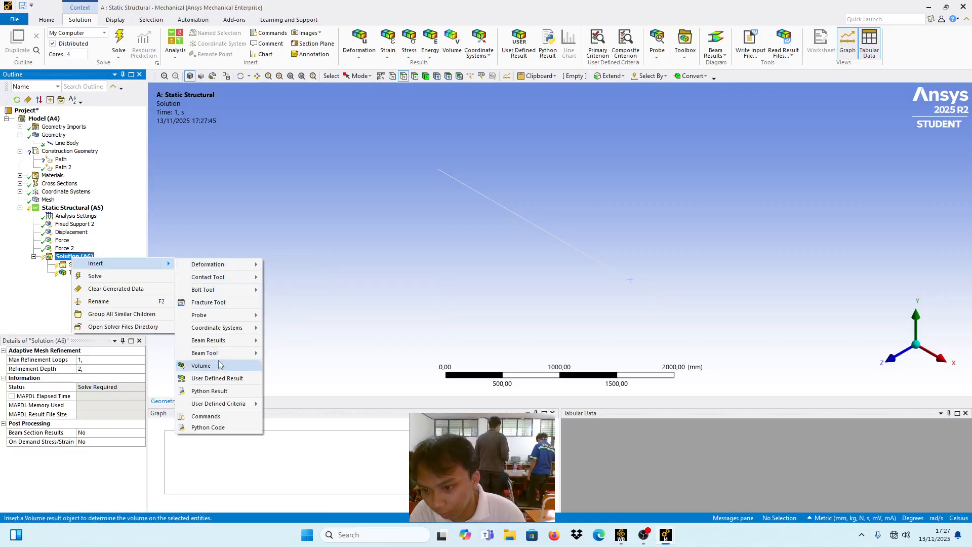
mouse_move(221, 357)
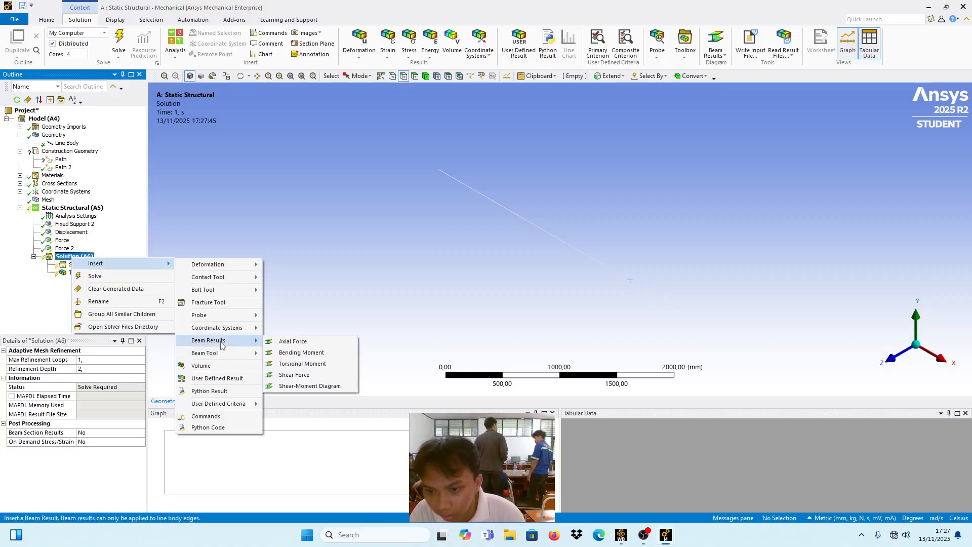
left_click(282, 353)
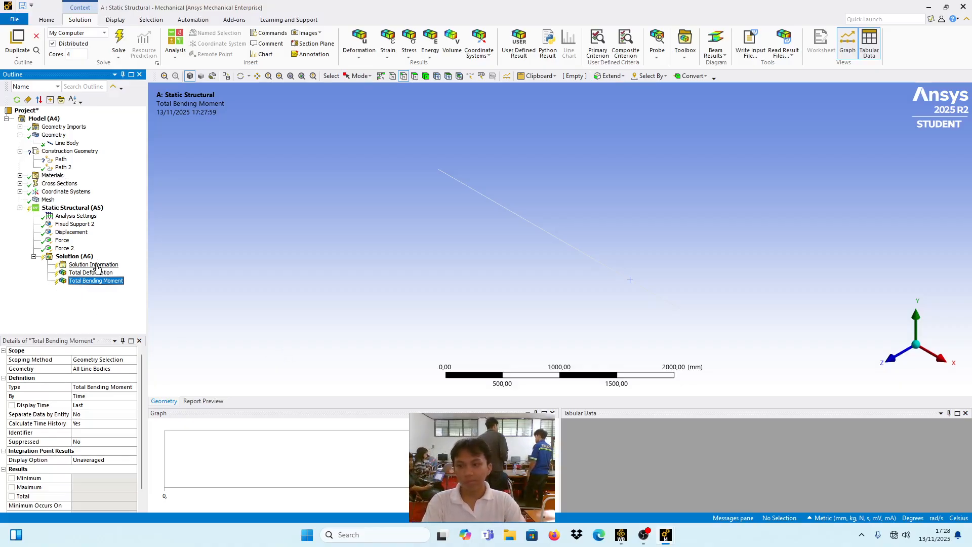
Step: Add a Shear Force beam result for all line bodies to the solution
right_click(61, 259)
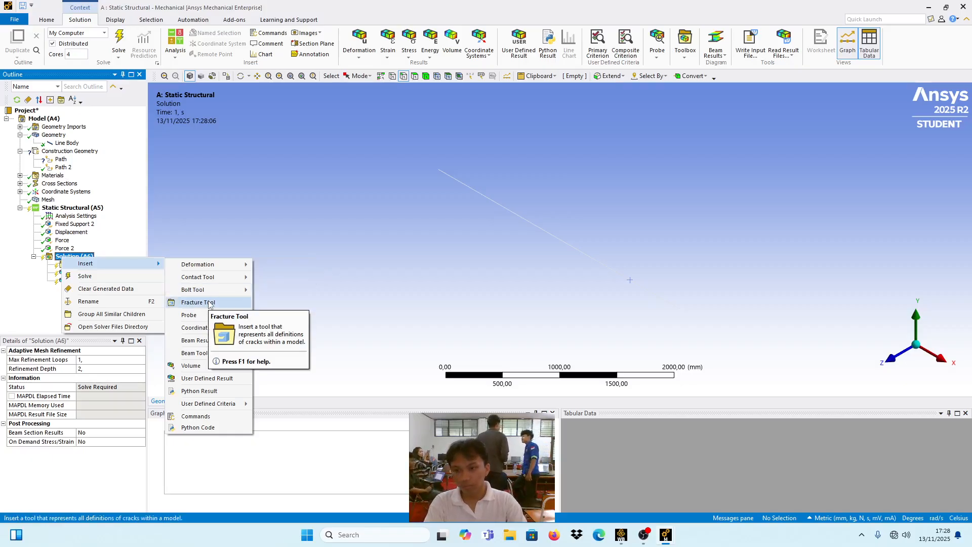
mouse_move(205, 341)
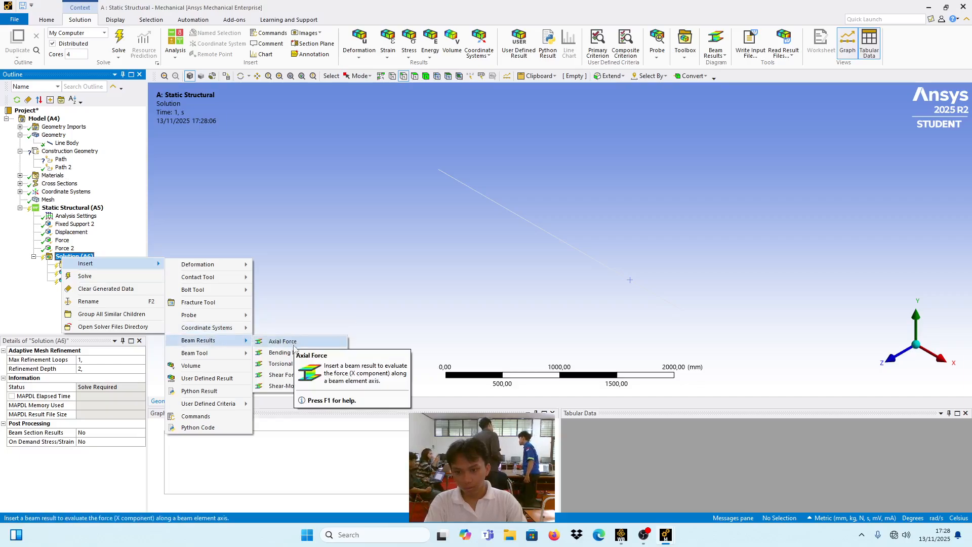
left_click(317, 375)
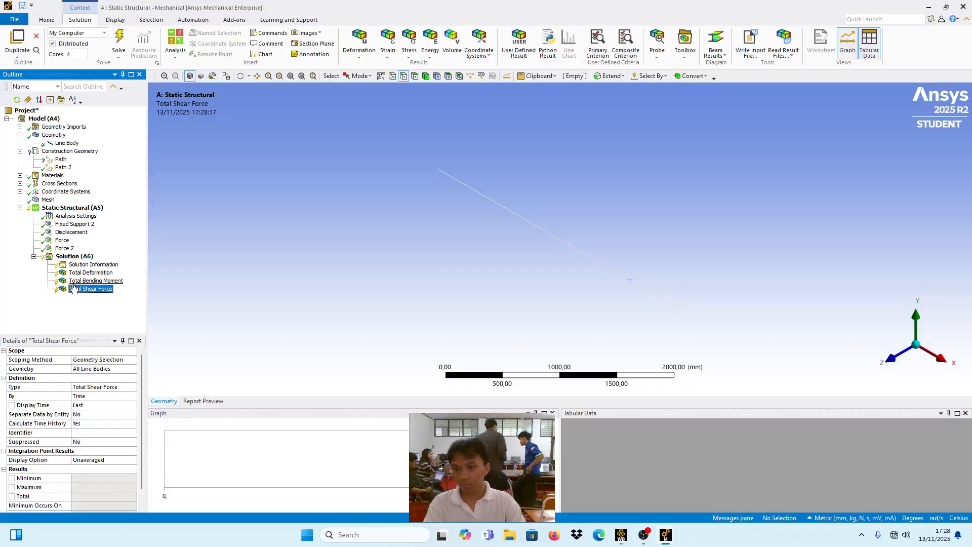
Step: Add a Shear-Moment Diagram beam result to the solution
right_click(64, 257)
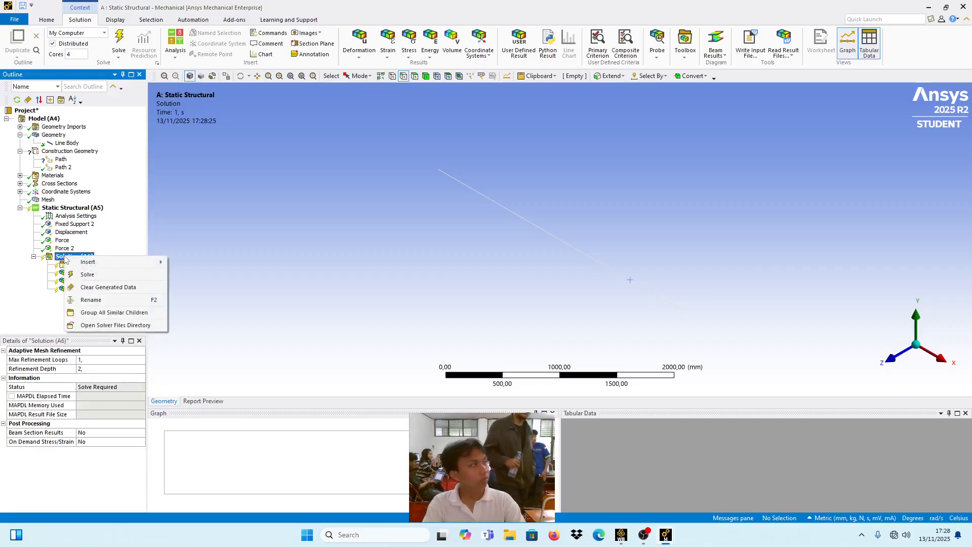
mouse_move(99, 262)
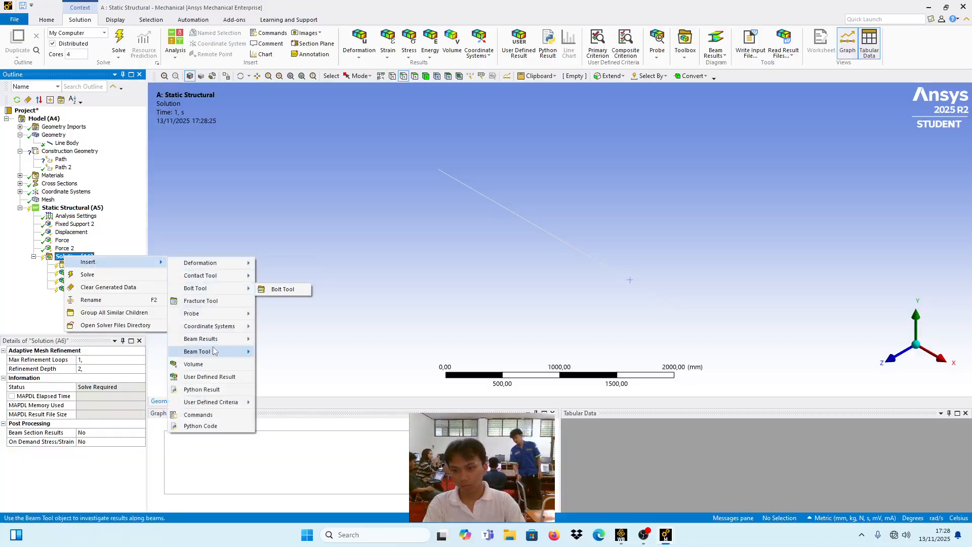
mouse_move(203, 343)
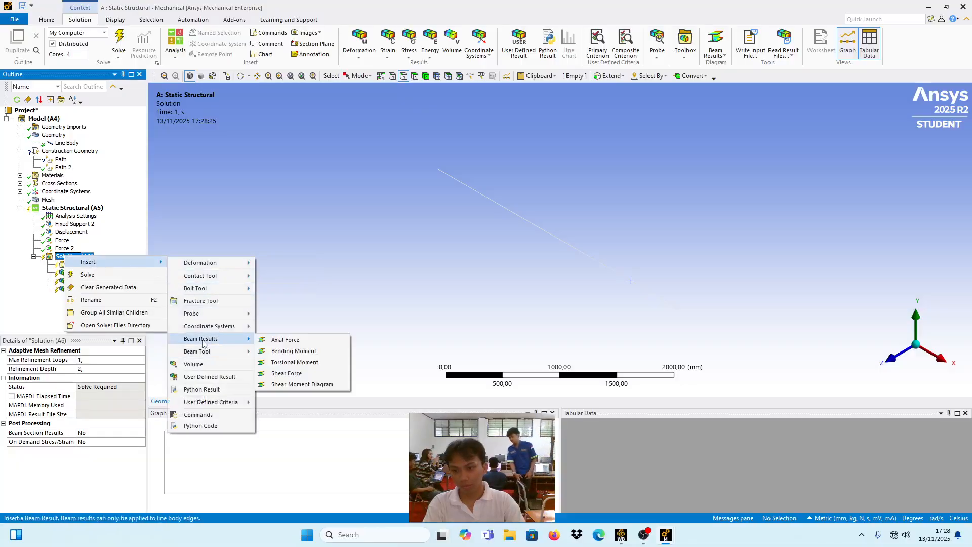
left_click(302, 385)
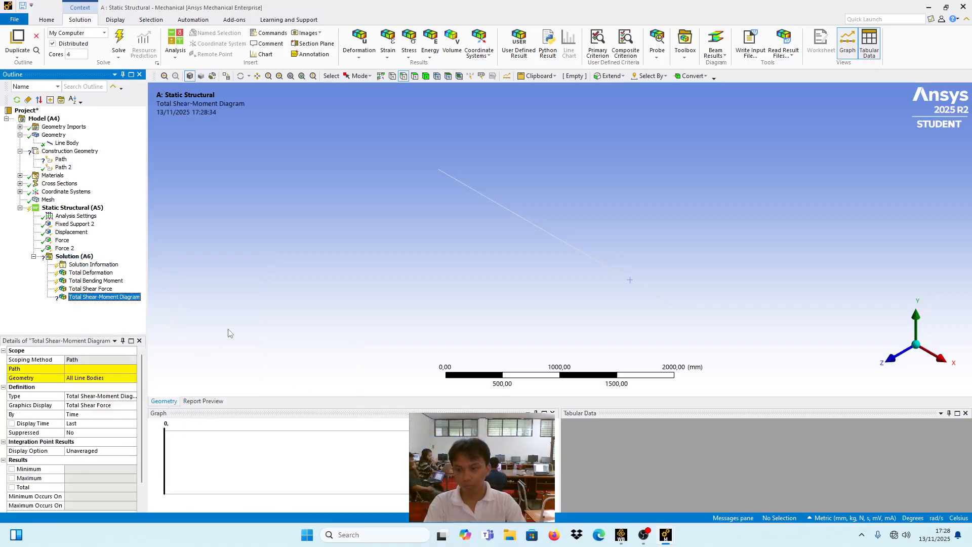
Step: Scope the shear-moment diagram to Path 2, the path running along the beam's three edges
left_click(102, 363)
left_click(102, 362)
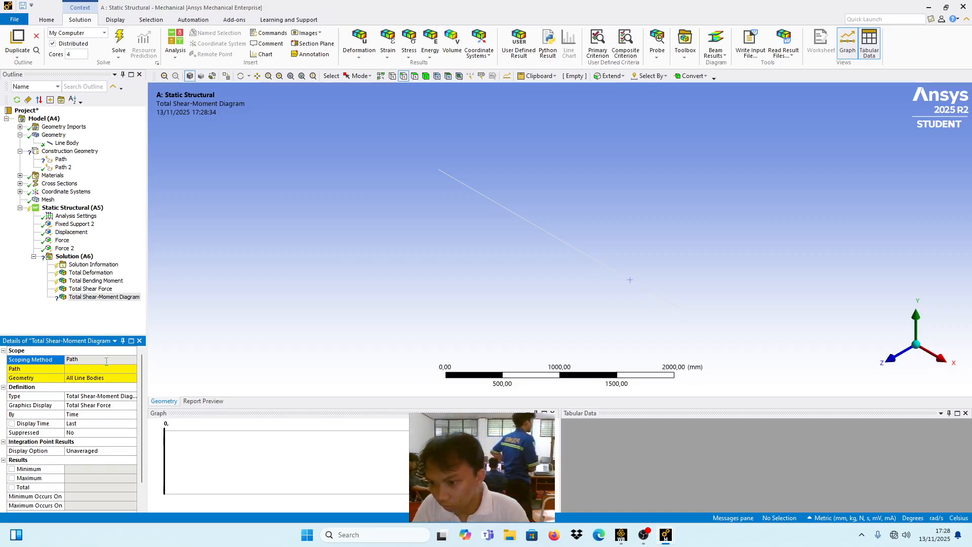
left_click(96, 369)
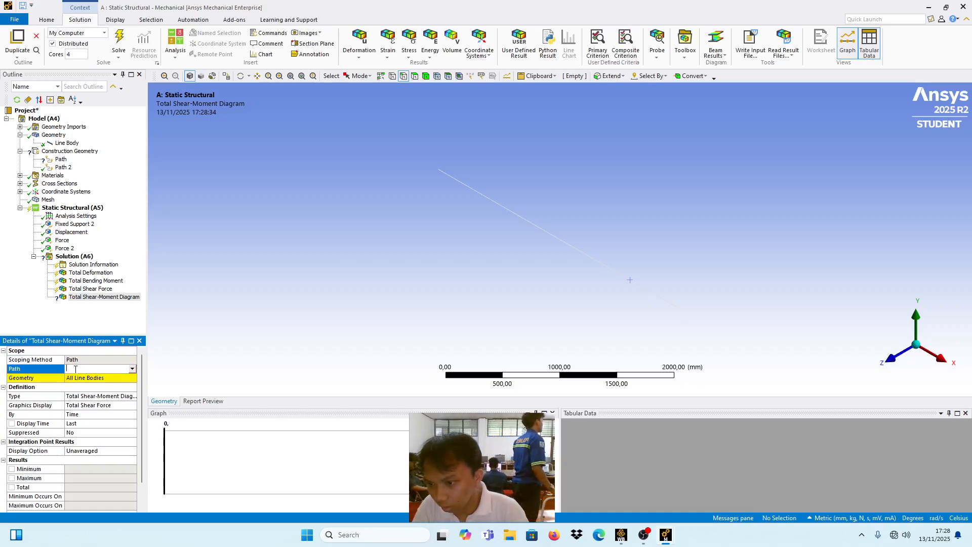
left_click(132, 368)
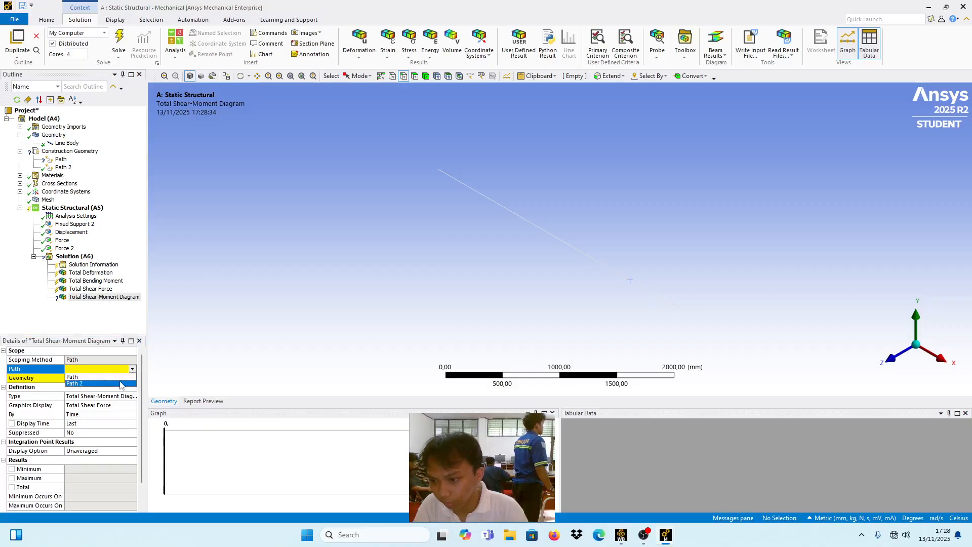
left_click(121, 384)
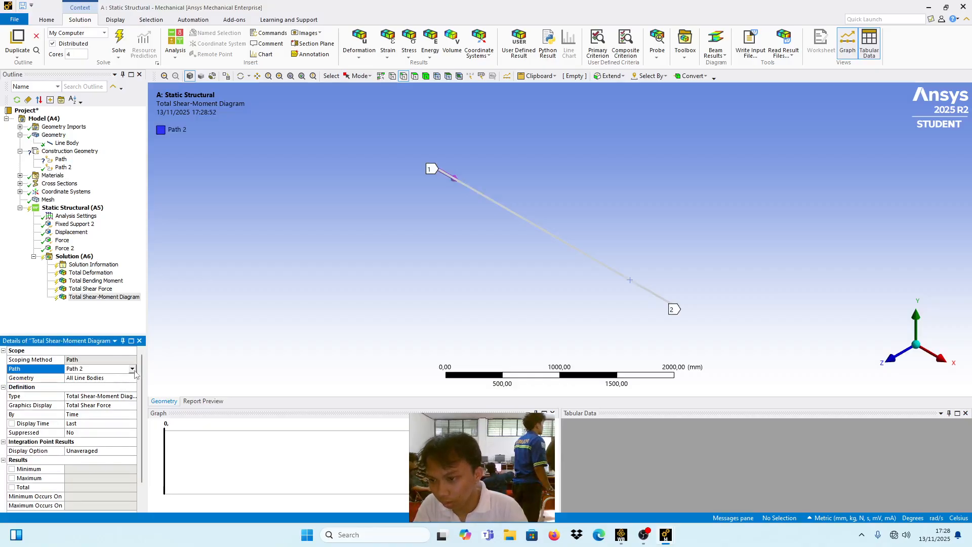
left_click(133, 371)
left_click(127, 376)
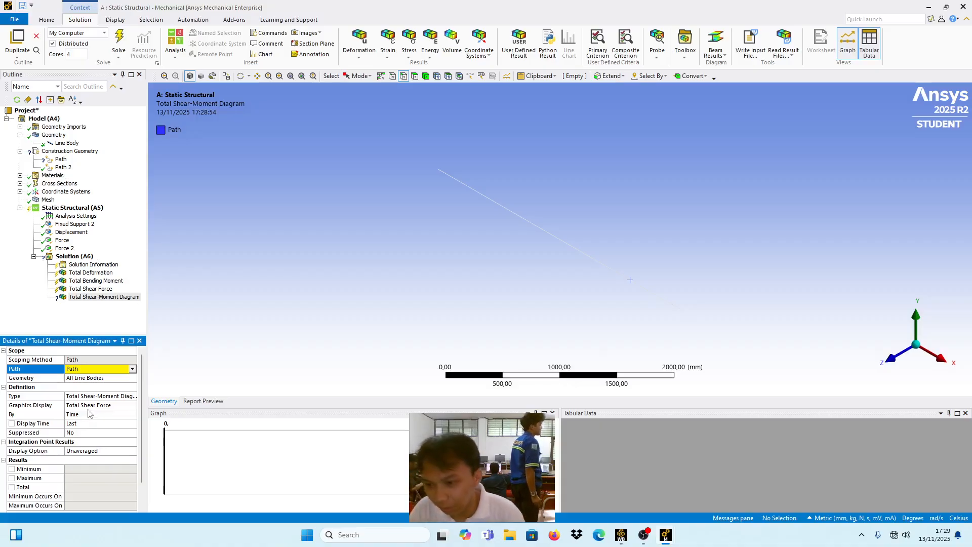
left_click(132, 369)
left_click(127, 386)
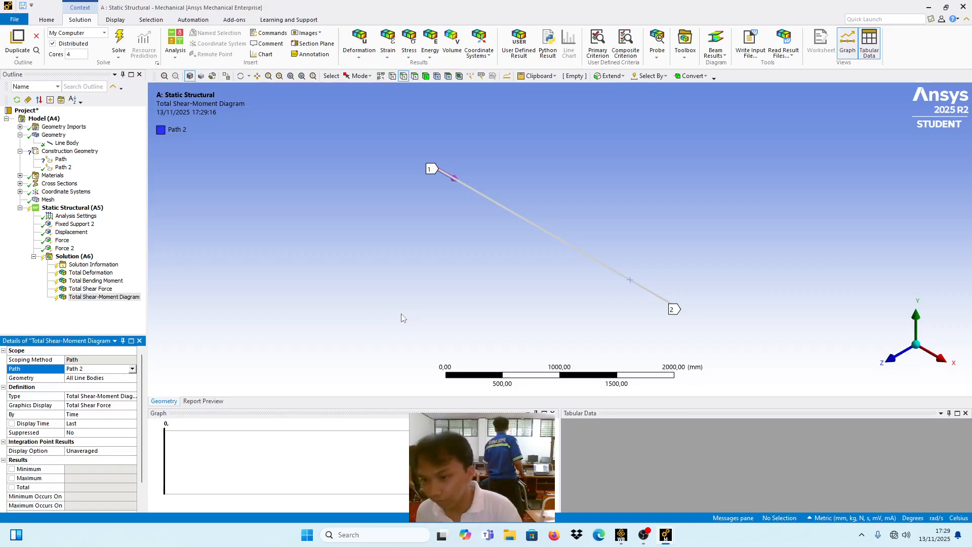
Step: Solve the static structural analysis from the Solution branch to evaluate all added results
left_click(74, 256)
right_click(75, 257)
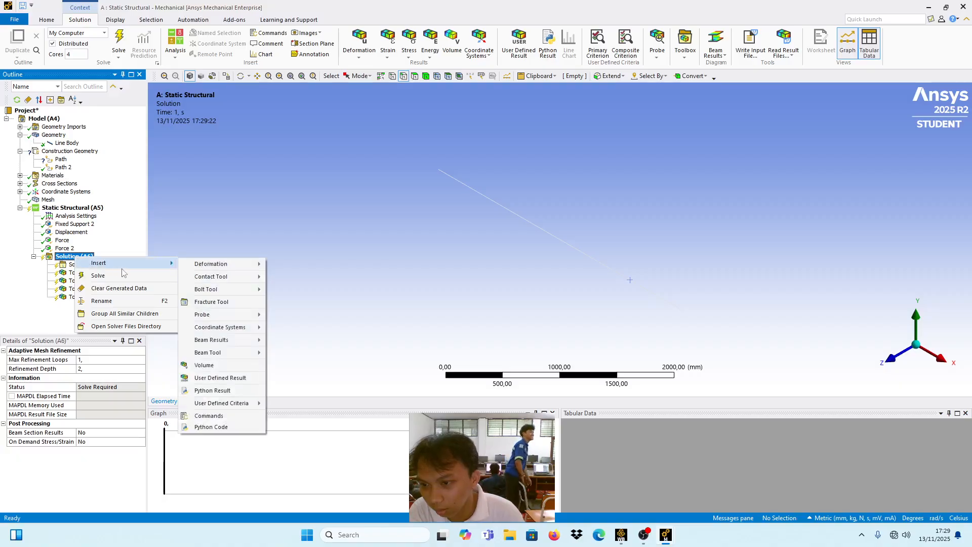
left_click(101, 276)
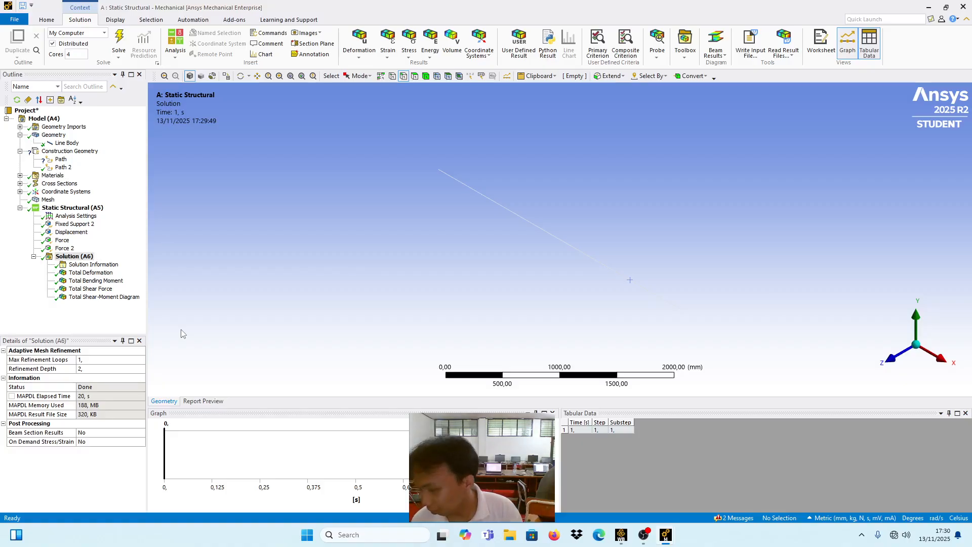
Step: Show the Total Shear-Moment Diagram result on the beam geometry with smooth contours and no wireframe
left_click(110, 298)
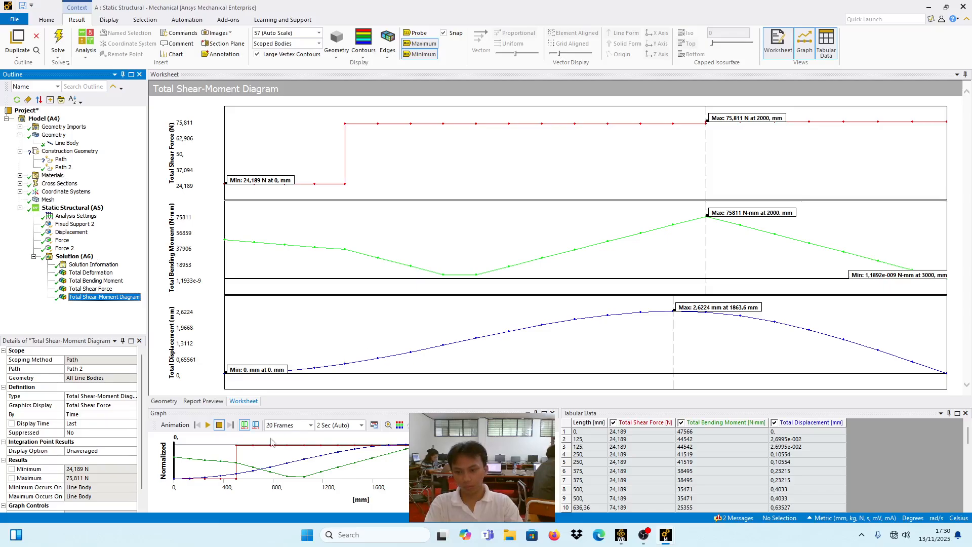
left_click(157, 401)
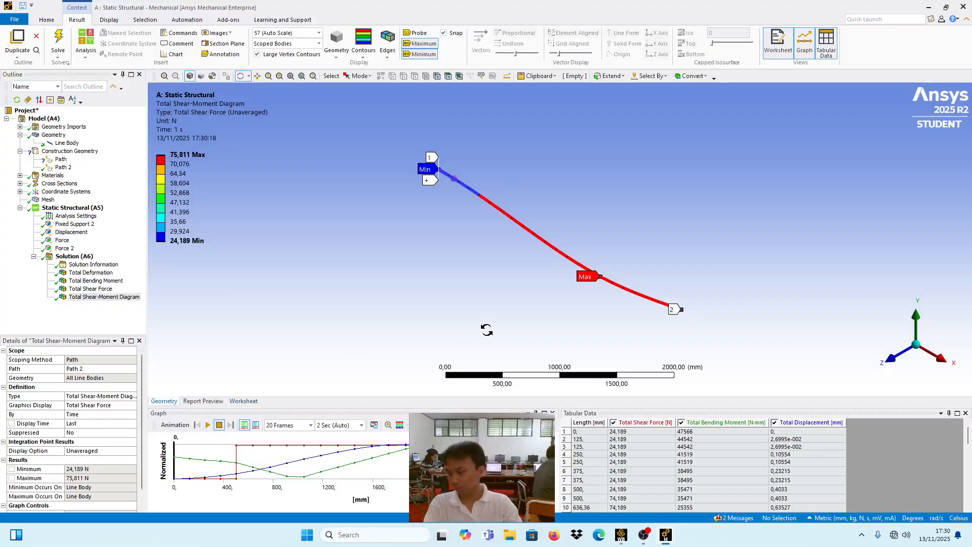
right_click(364, 55)
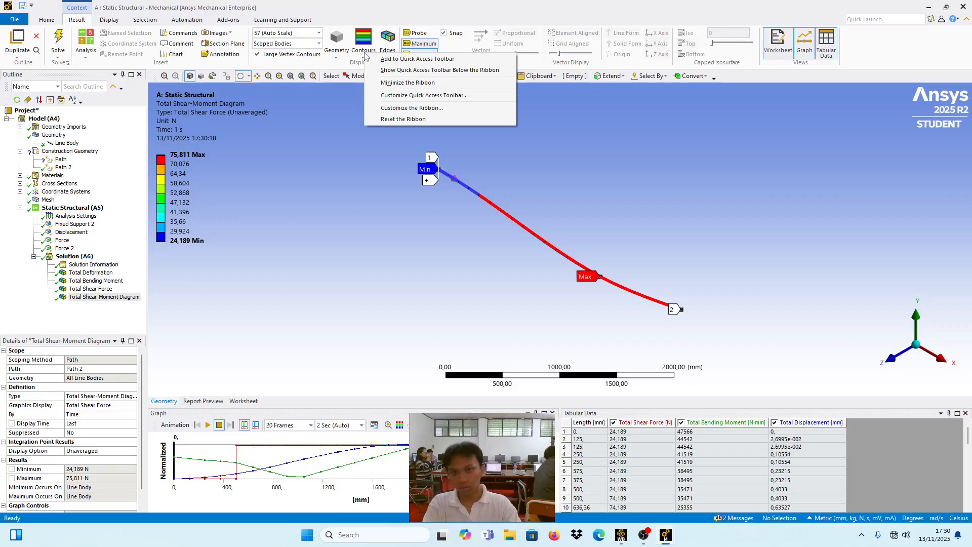
left_click(364, 45)
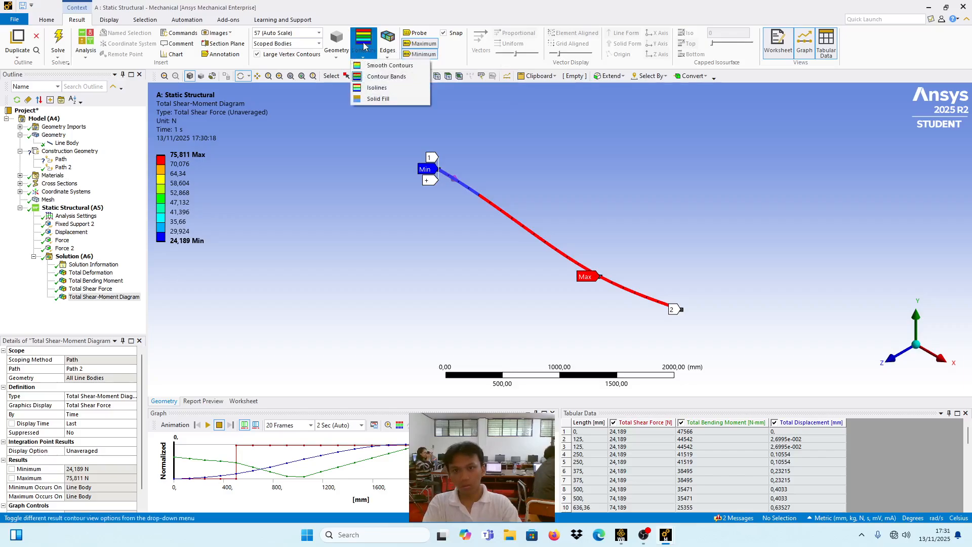
left_click(374, 66)
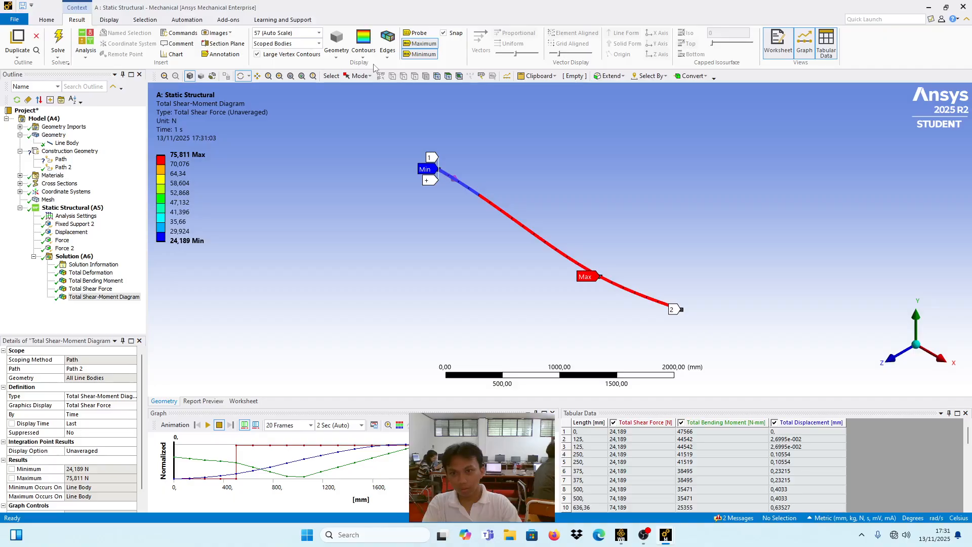
left_click(389, 54)
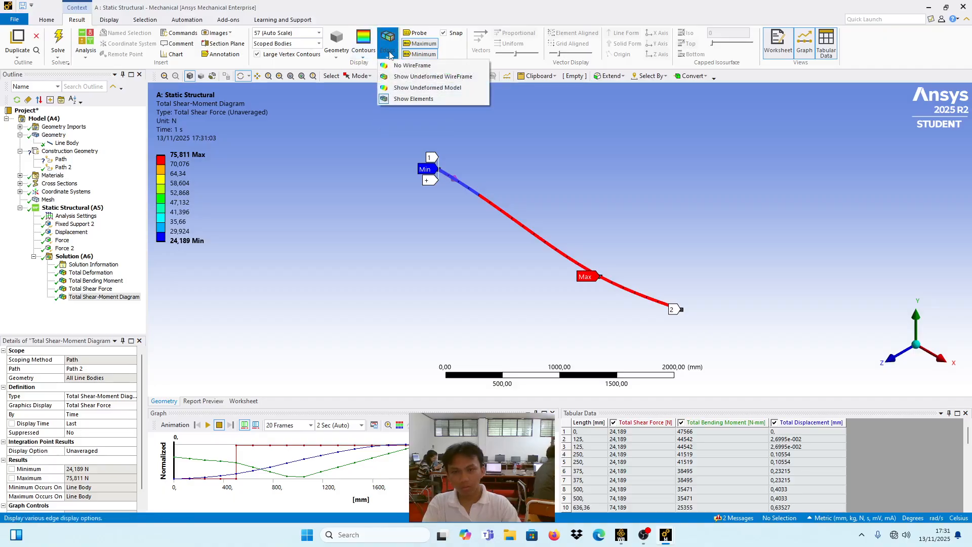
left_click(397, 66)
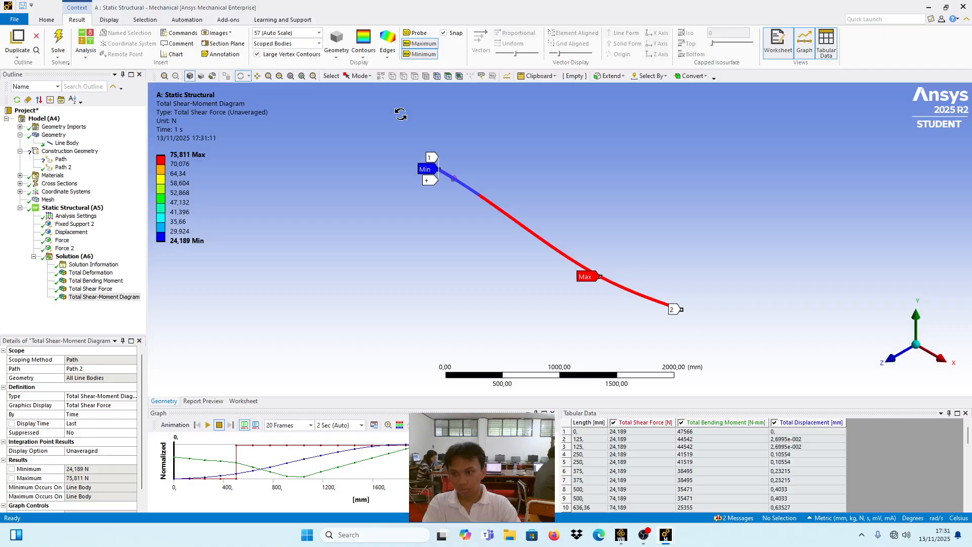
Step: Insert a figure of the supports and forces under the Static Structural environment
left_click(92, 289)
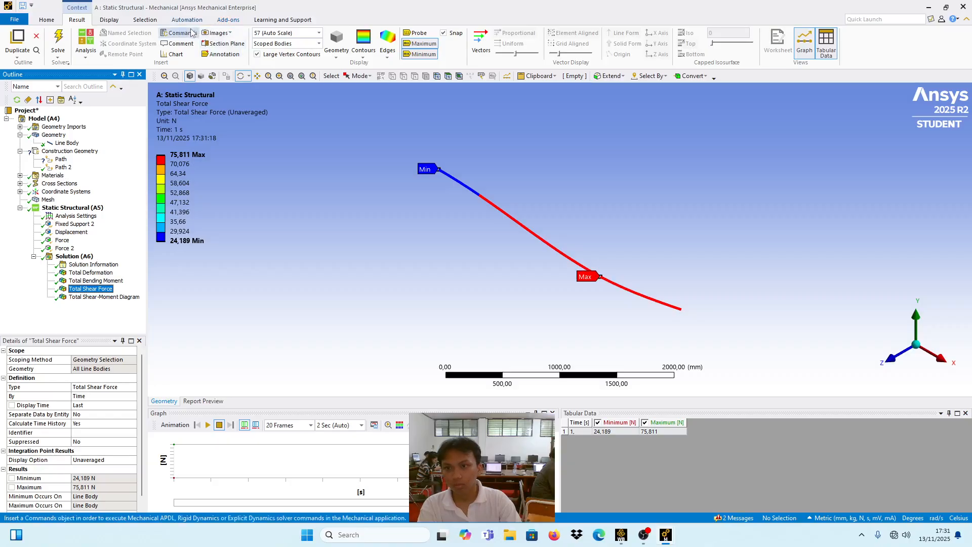
left_click(72, 208)
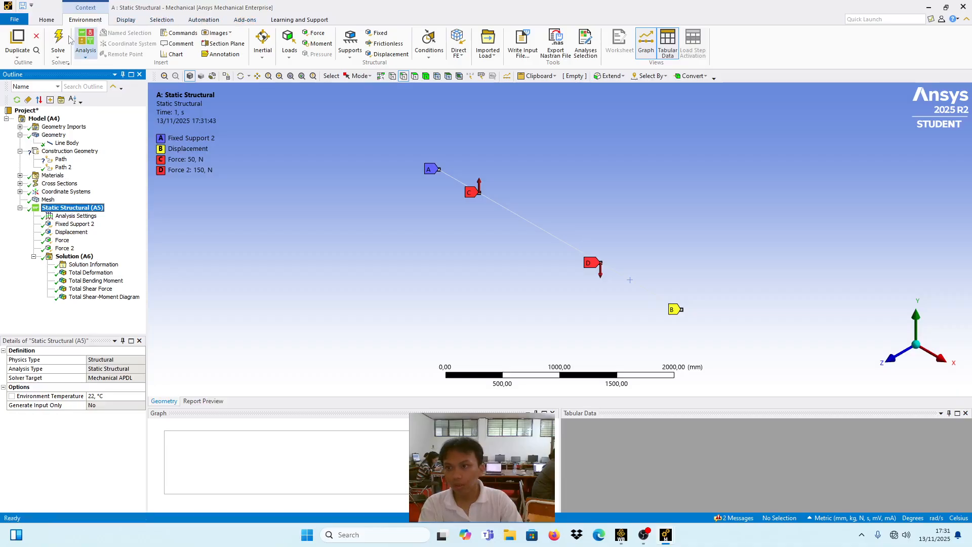
left_click(54, 22)
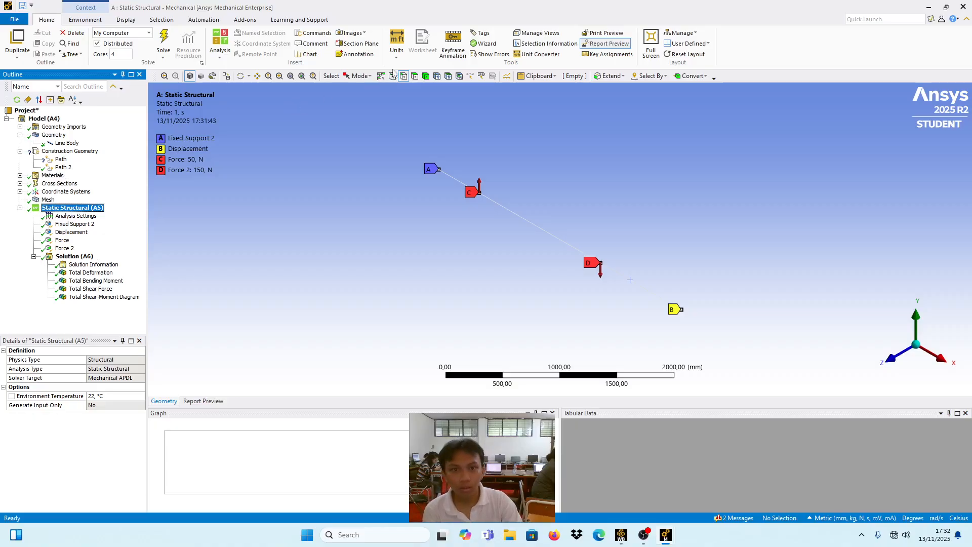
left_click(347, 36)
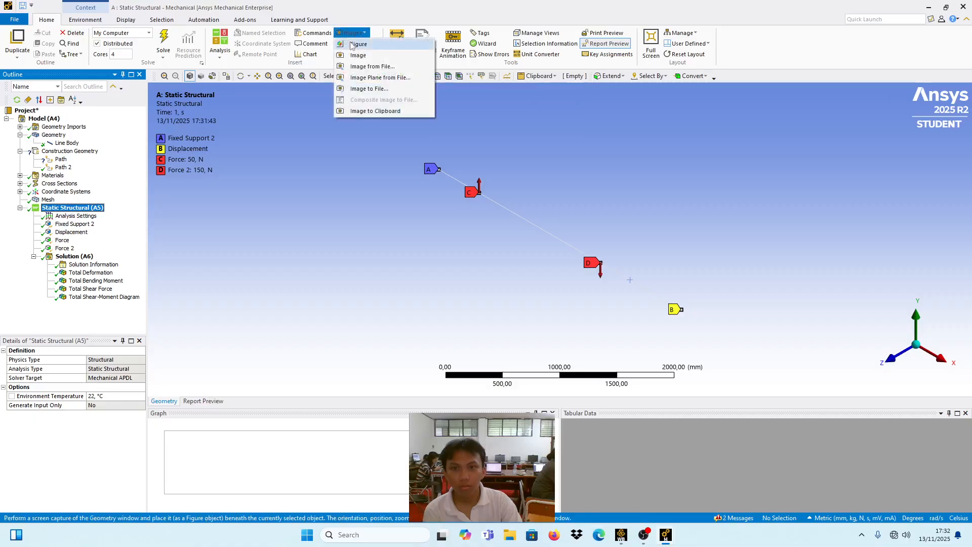
left_click(357, 45)
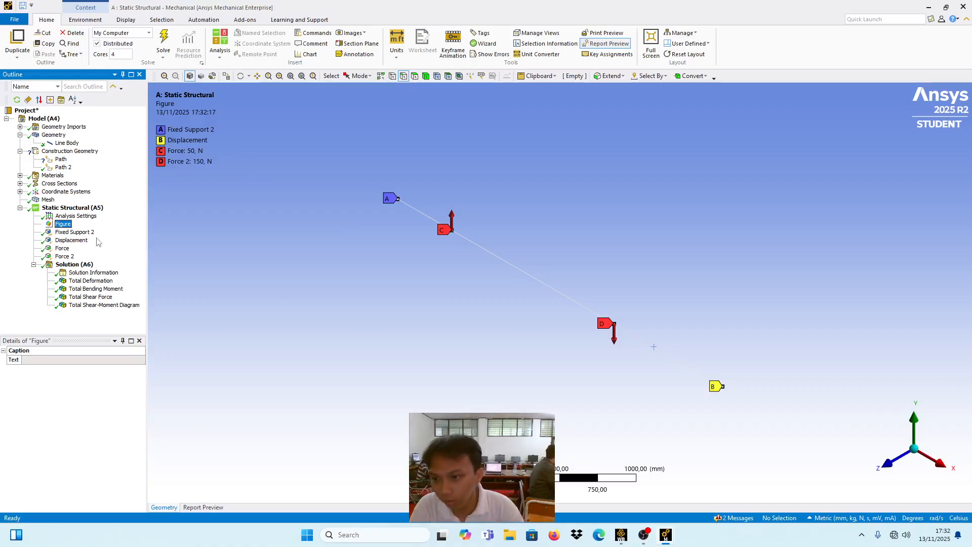
Step: Insert a figure of the current model view under the Solution branch
left_click(94, 265)
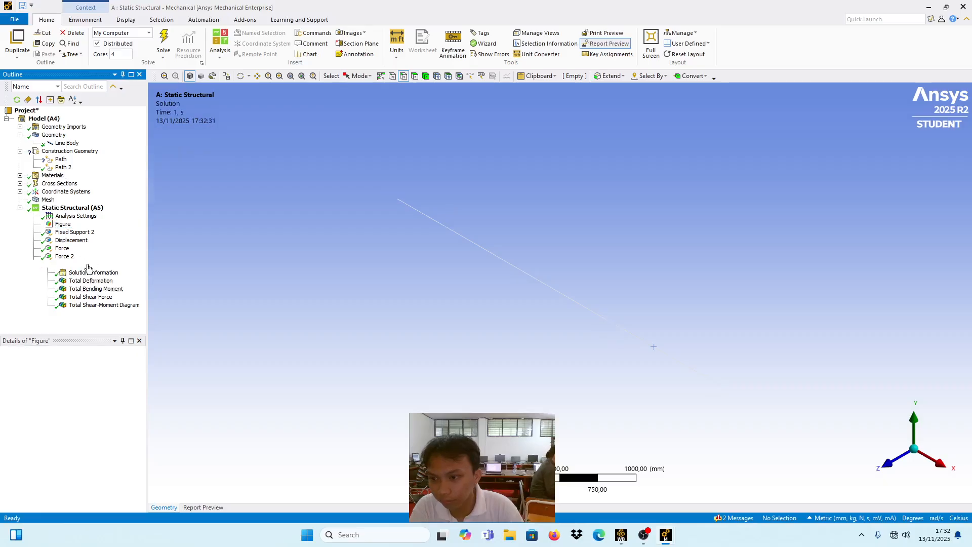
left_click(351, 33)
left_click(372, 45)
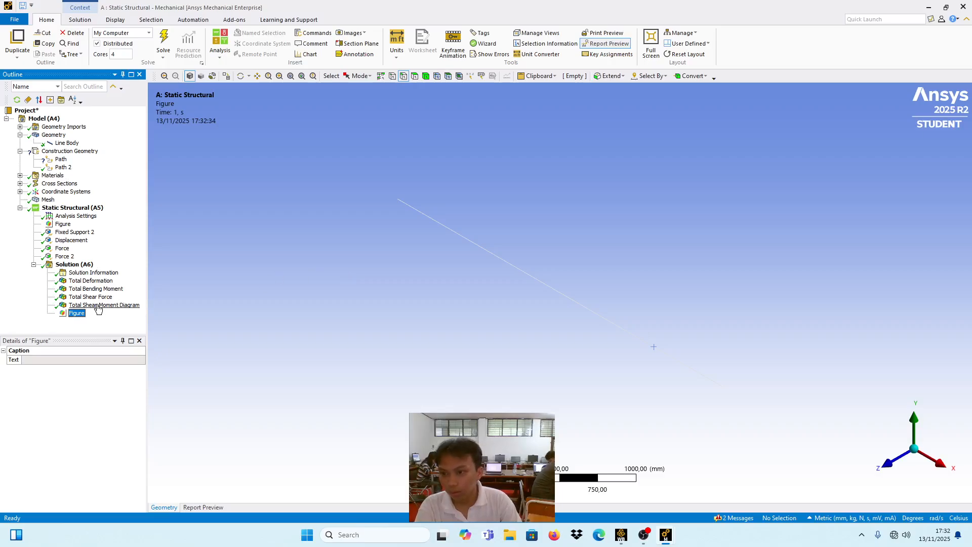
Step: Insert a figure under the Total Deformation result
left_click(93, 281)
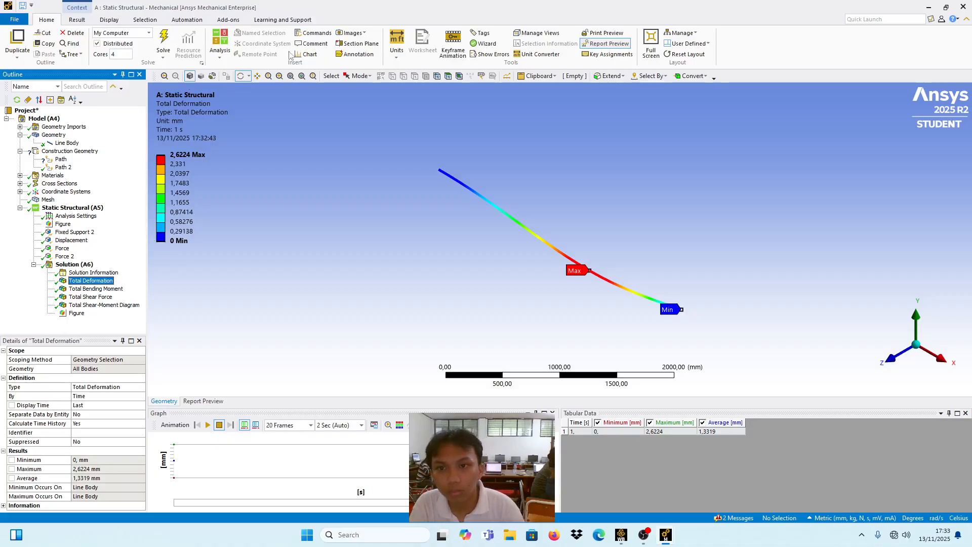
left_click(357, 33)
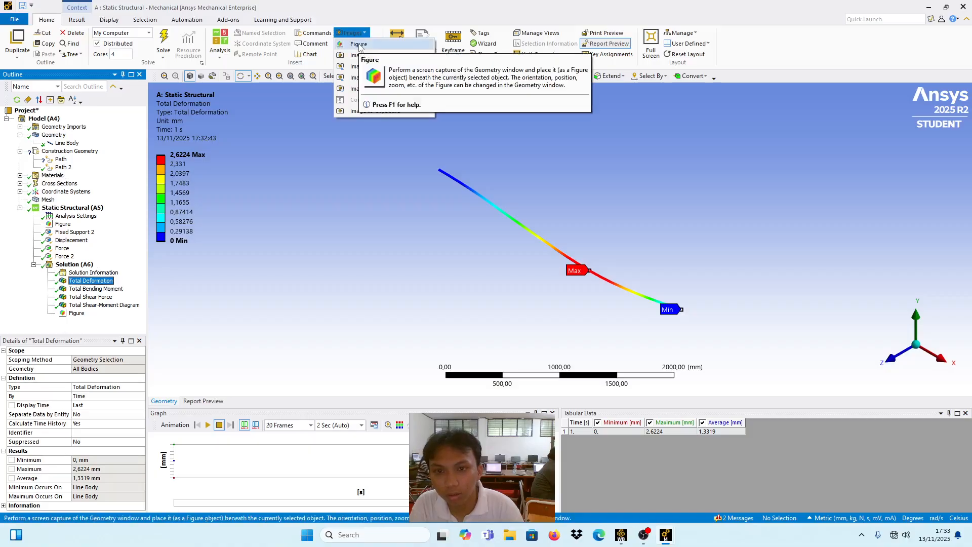
left_click(359, 45)
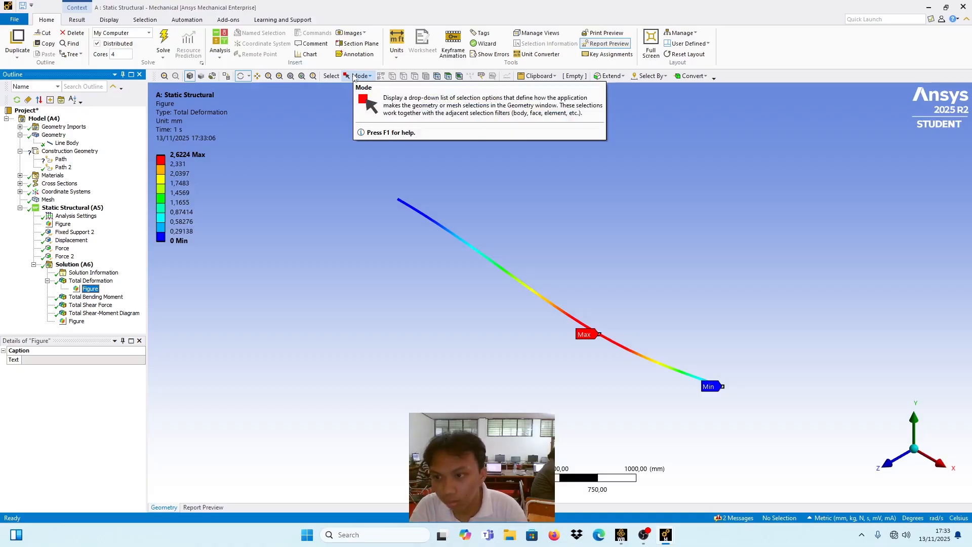
Step: Insert one figure under the Total Bending Moment result and another under the Total Shear Force result
left_click(91, 297)
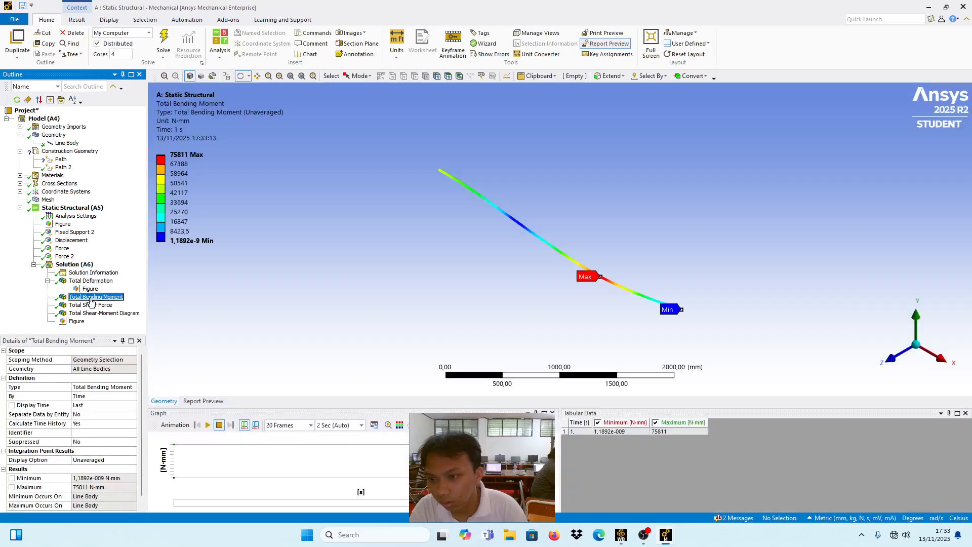
left_click(351, 33)
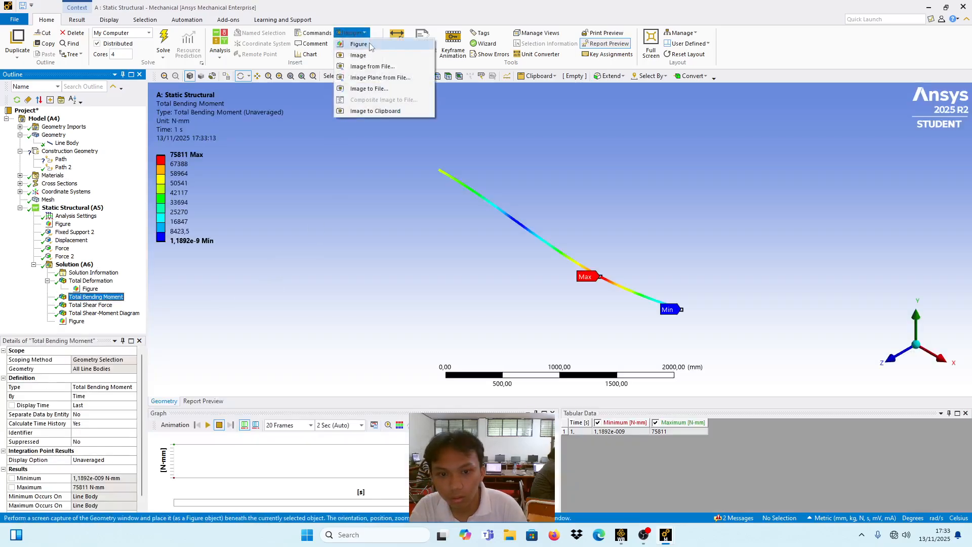
left_click(370, 46)
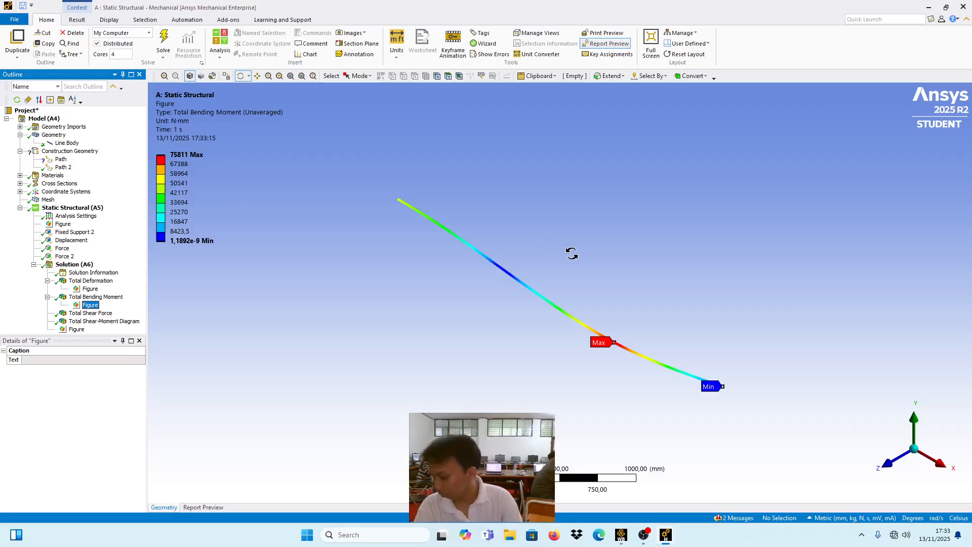
left_click(84, 313)
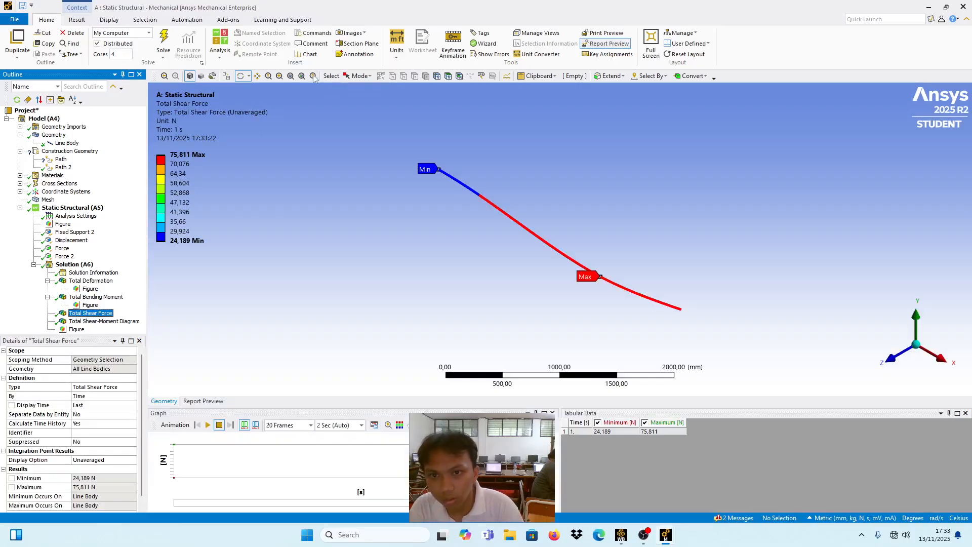
left_click(353, 33)
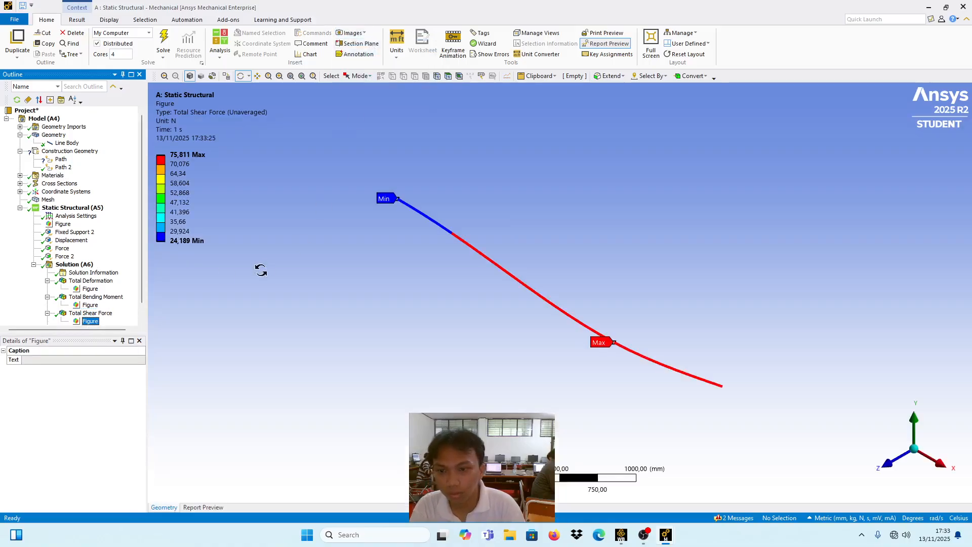
Step: Insert a figure under the Total Shear-Moment Diagram result
scroll(99, 306, "down", 1)
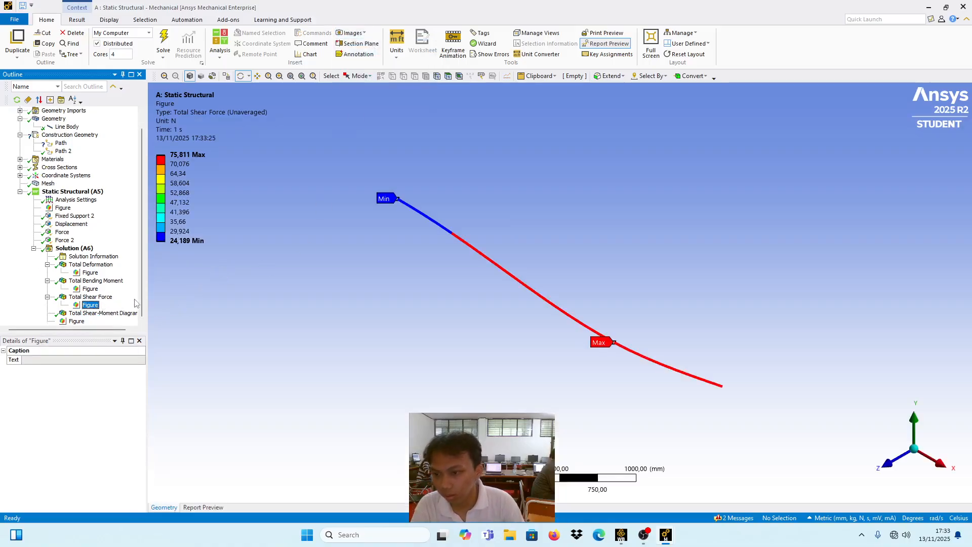
left_click(125, 314)
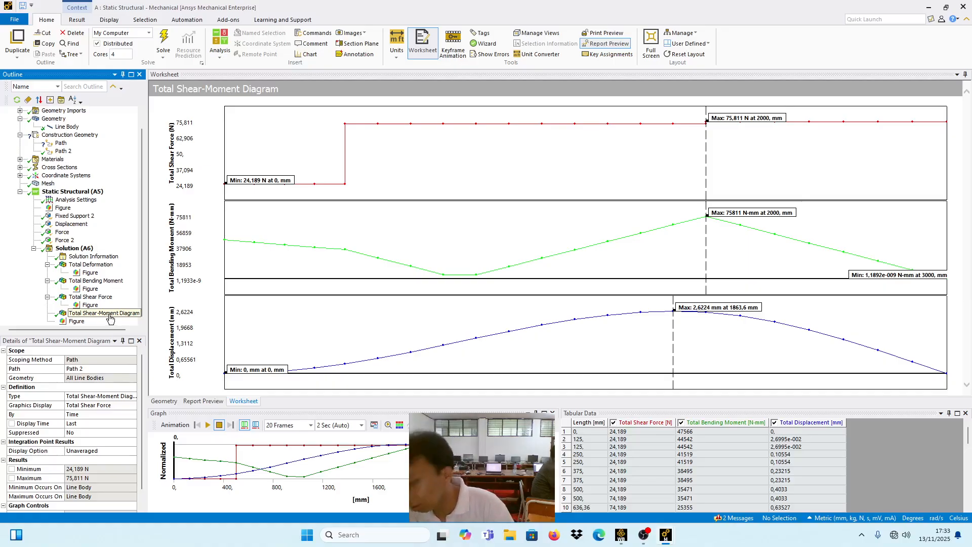
left_click(106, 317)
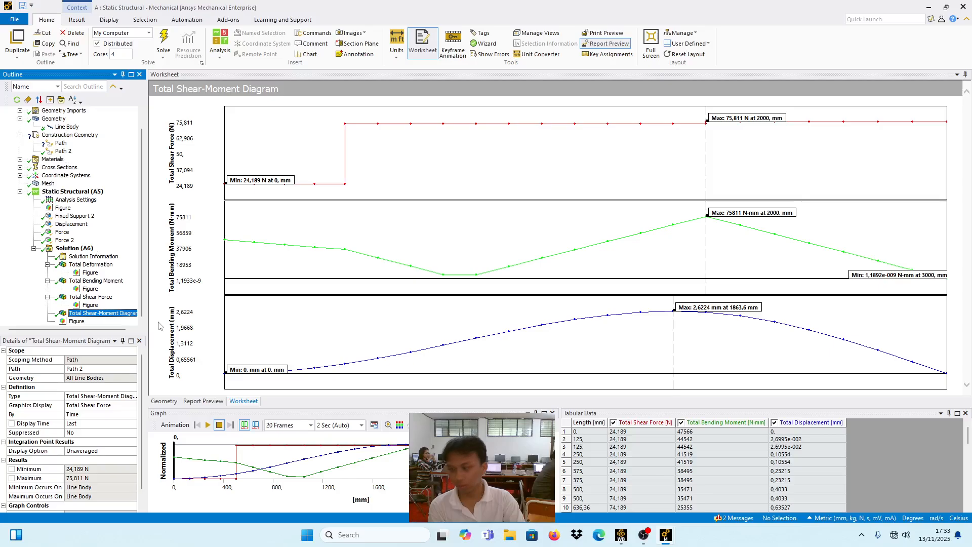
right_click(113, 317)
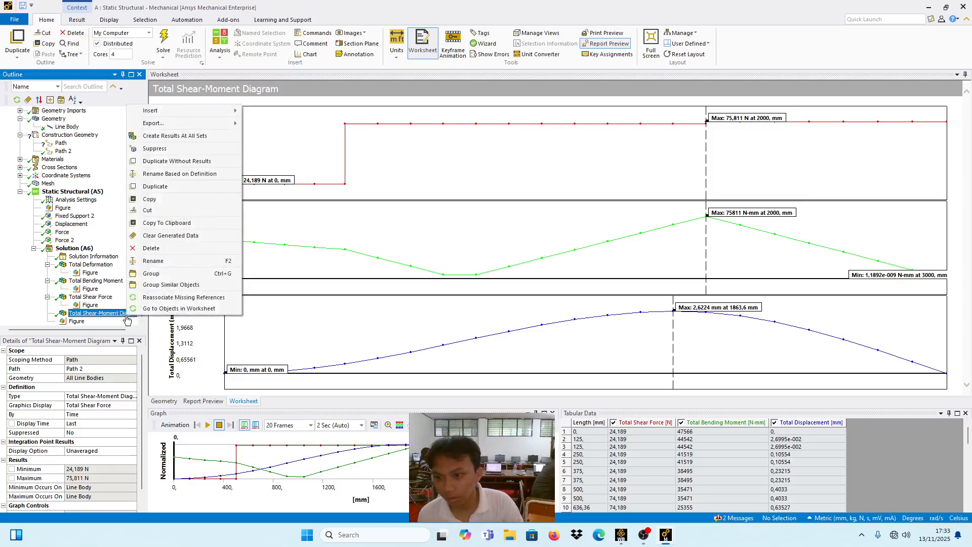
right_click(113, 314)
left_click(113, 315)
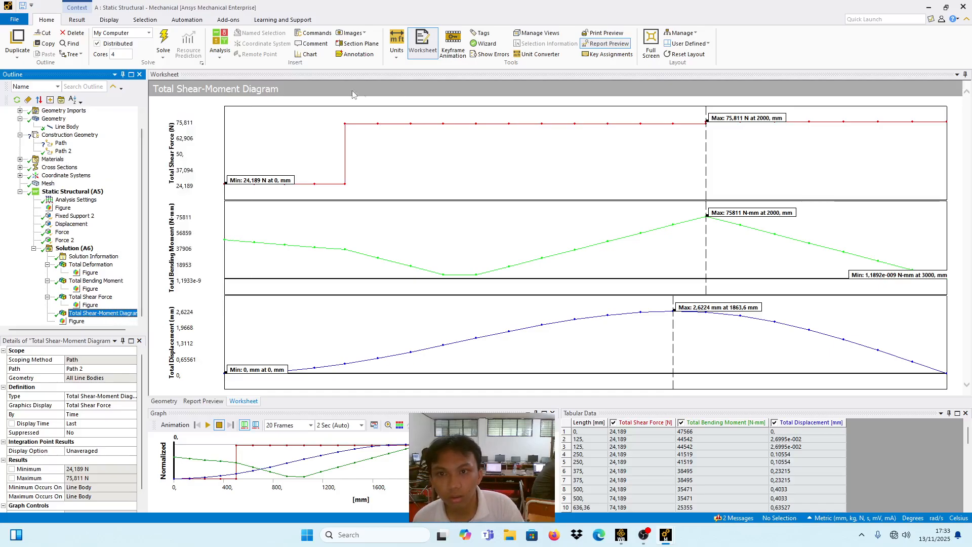
left_click(370, 33)
left_click(379, 45)
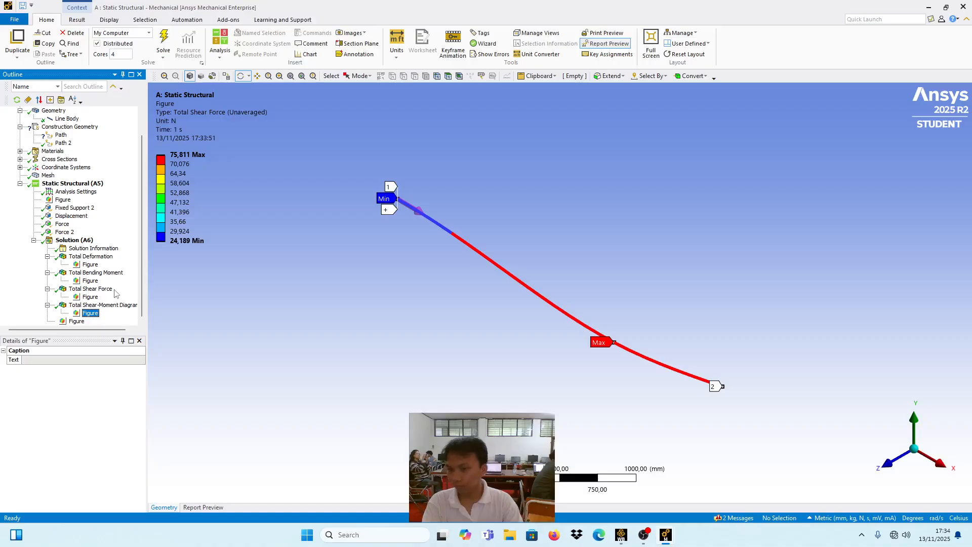
Step: Review the deformation, bending moment, shear force and shear-moment diagram results, including the diagram's geometry view and figure
left_click(77, 257)
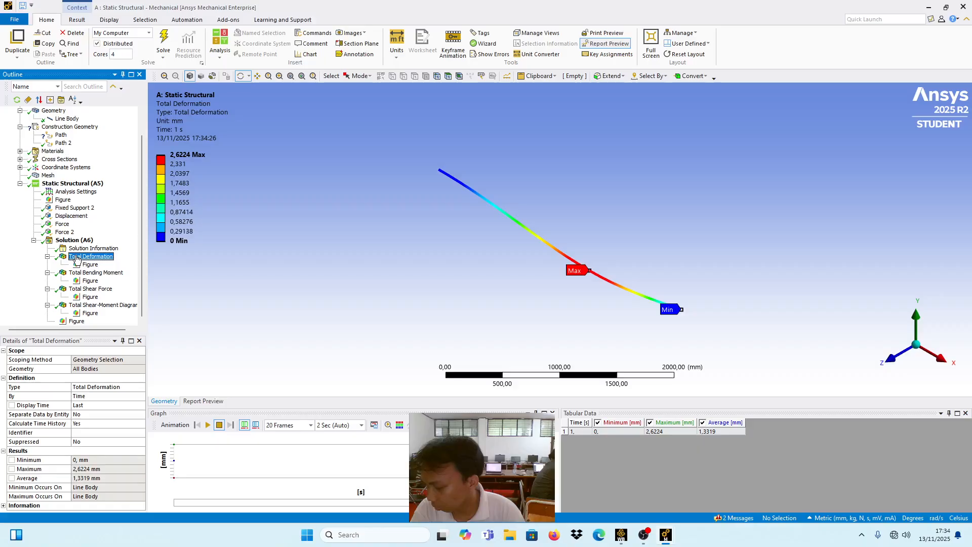
left_click(84, 273)
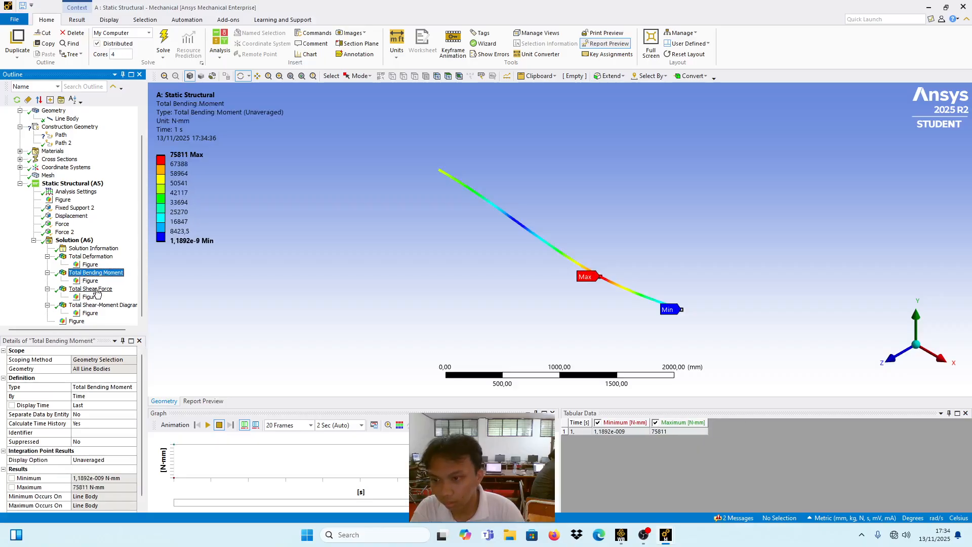
left_click(96, 289)
left_click(101, 305)
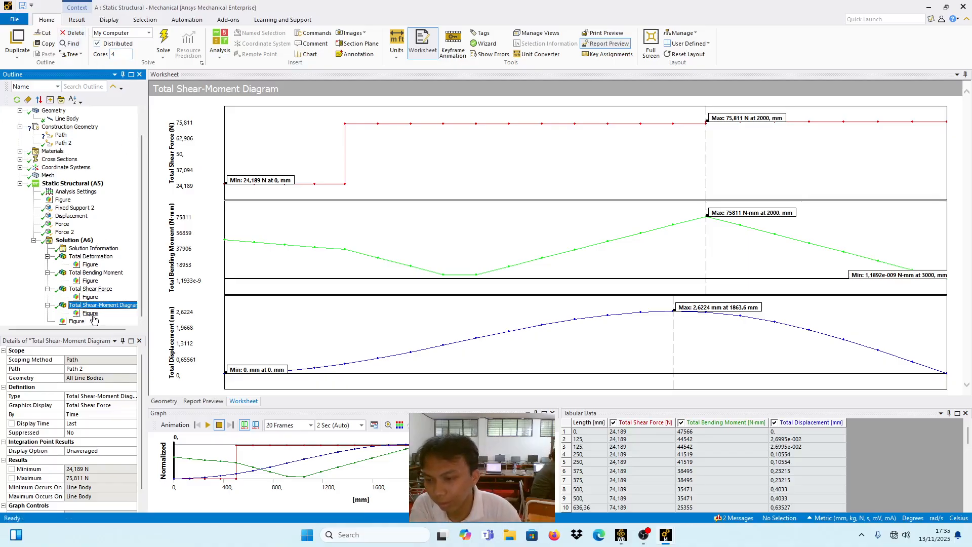
left_click(165, 401)
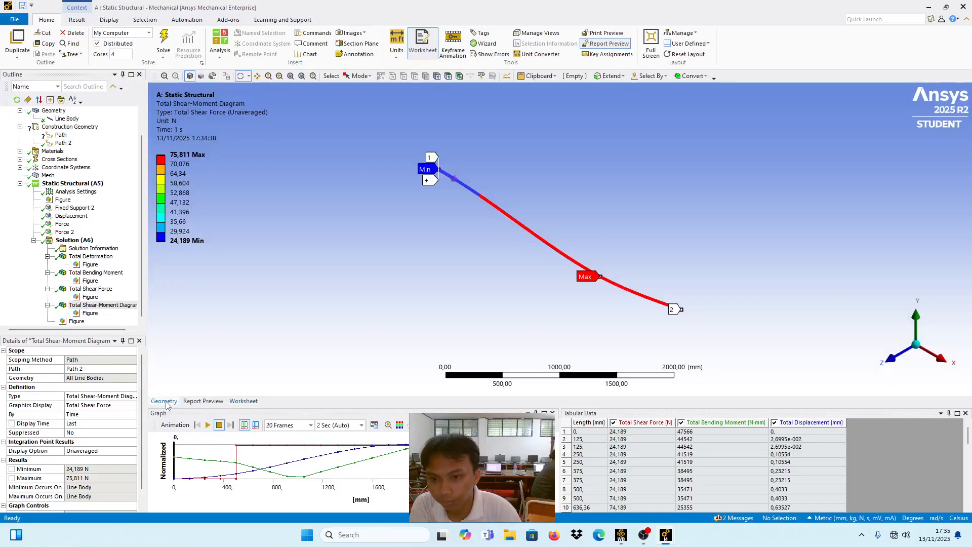
left_click(90, 313)
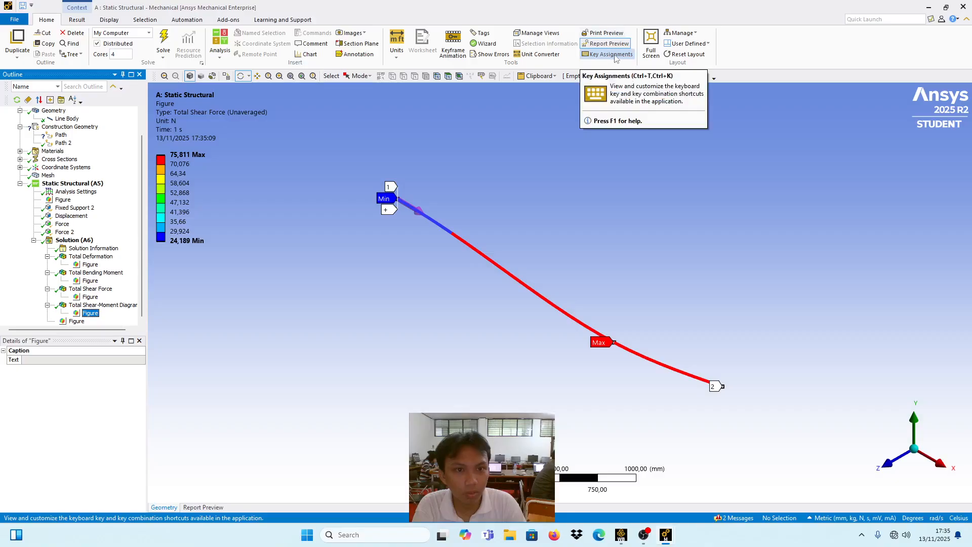
Step: Generate the report preview and examine its contents list, geometry, construction geometry, mesh and static structural tables
left_click(617, 47)
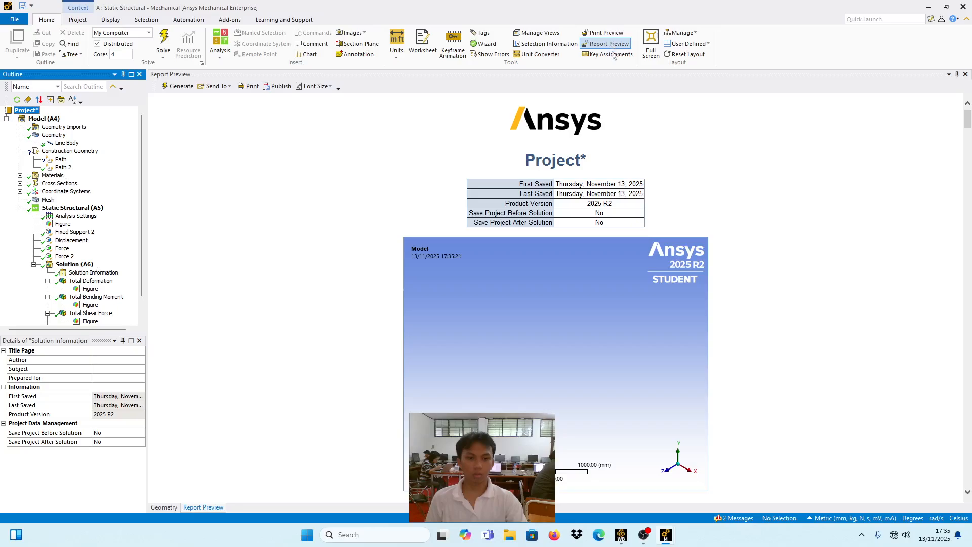
scroll(727, 333, "down", 20)
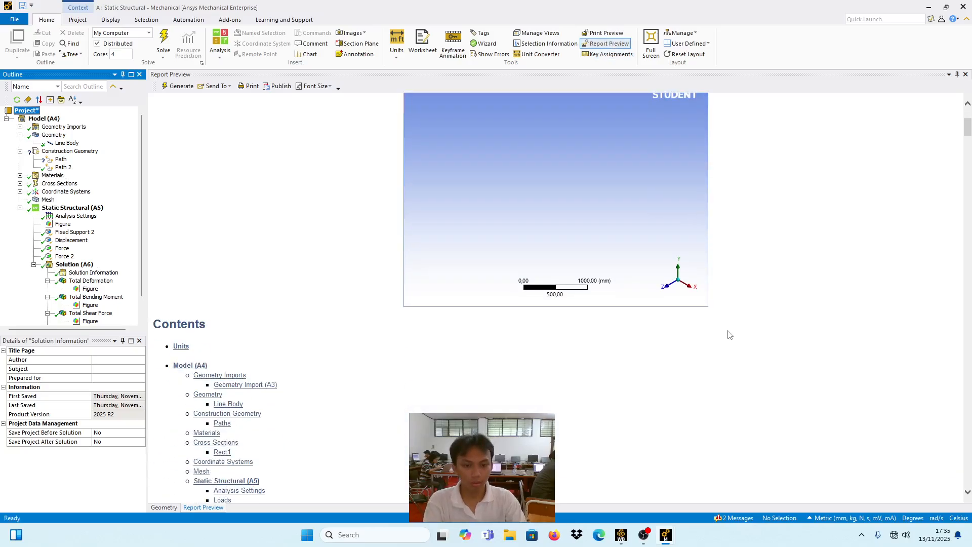
scroll(728, 337, "down", 10)
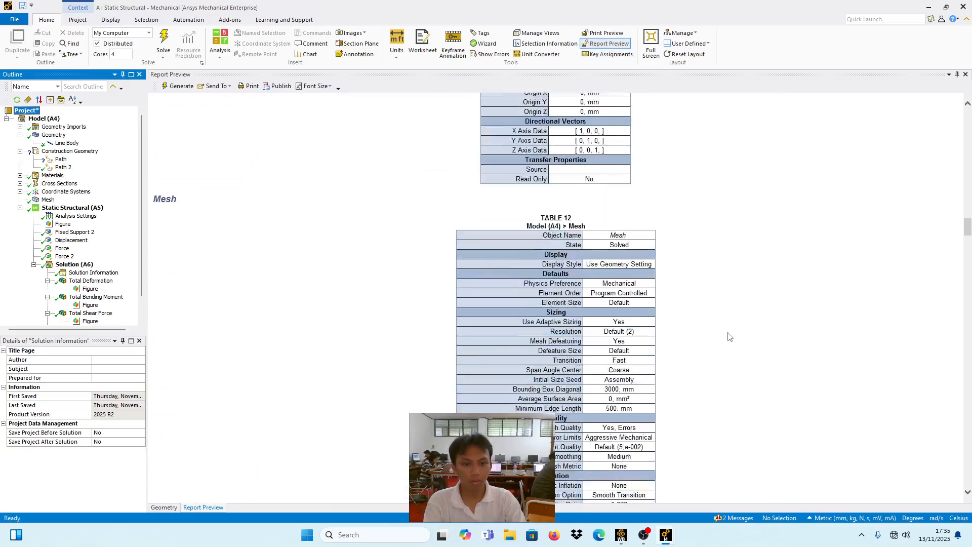
scroll(729, 337, "up", 12)
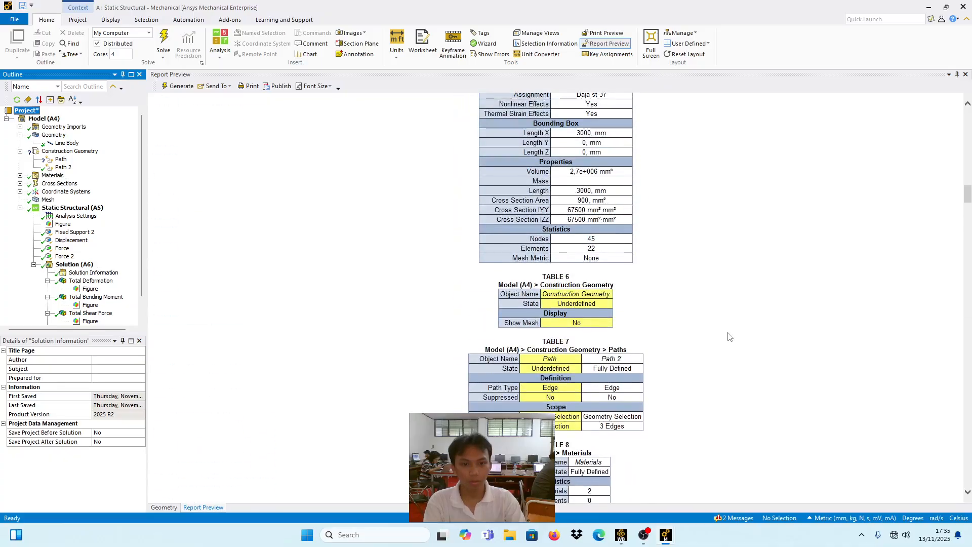
scroll(728, 336, "down", 15)
scroll(728, 336, "down", 15)
scroll(728, 337, "down", 15)
scroll(728, 337, "up", 12)
scroll(728, 336, "down", 10)
scroll(728, 337, "down", 20)
scroll(728, 337, "down", 5)
scroll(728, 336, "up", 15)
scroll(728, 337, "up", 15)
scroll(728, 337, "up", 15)
scroll(728, 336, "up", 20)
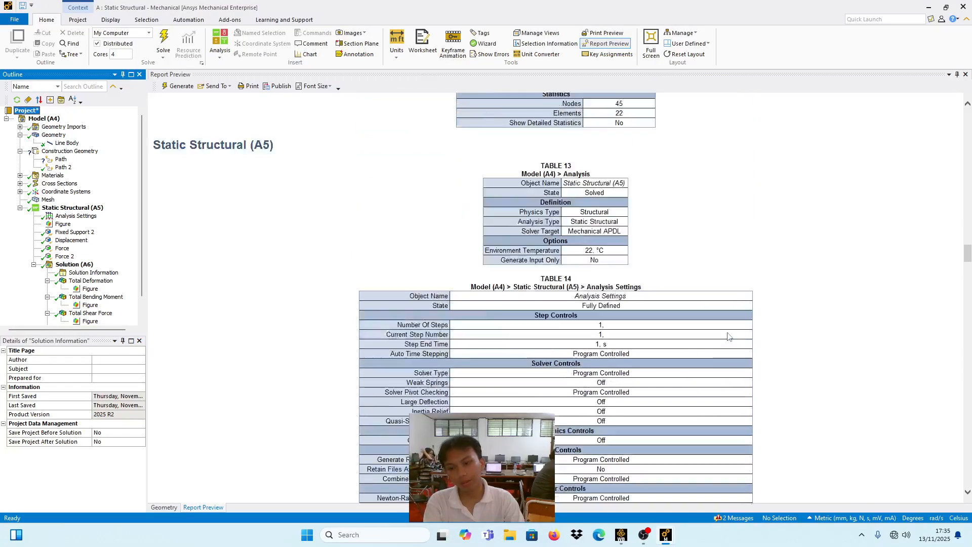
scroll(728, 337, "up", 15)
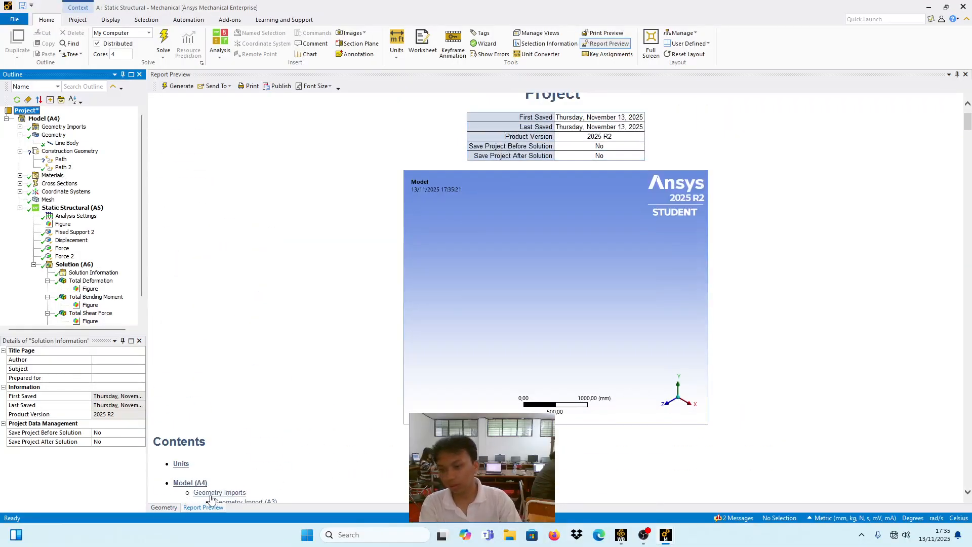
Step: Return to the geometry view and play the Total Shear Force result's animation, then stop it
left_click(164, 507)
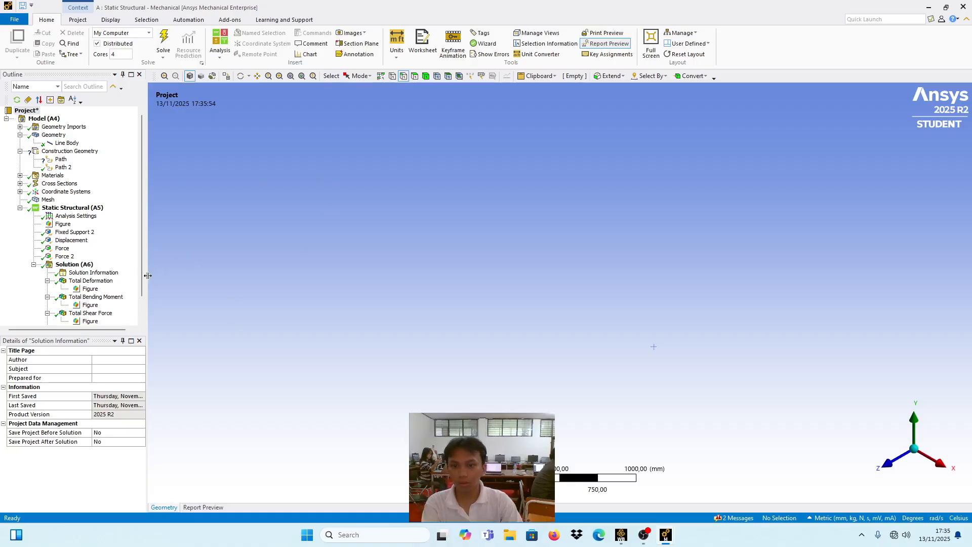
left_click(91, 314)
left_click(208, 425)
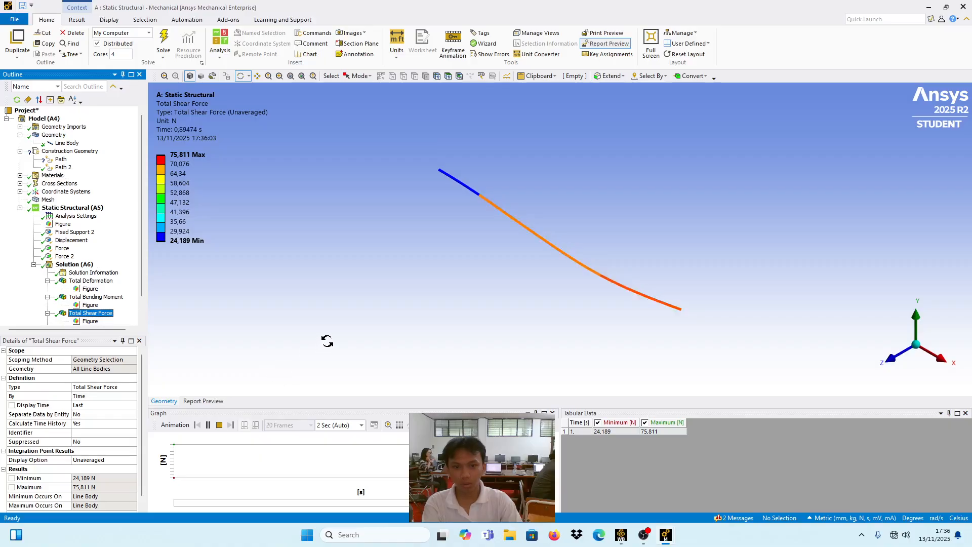
left_click(205, 426)
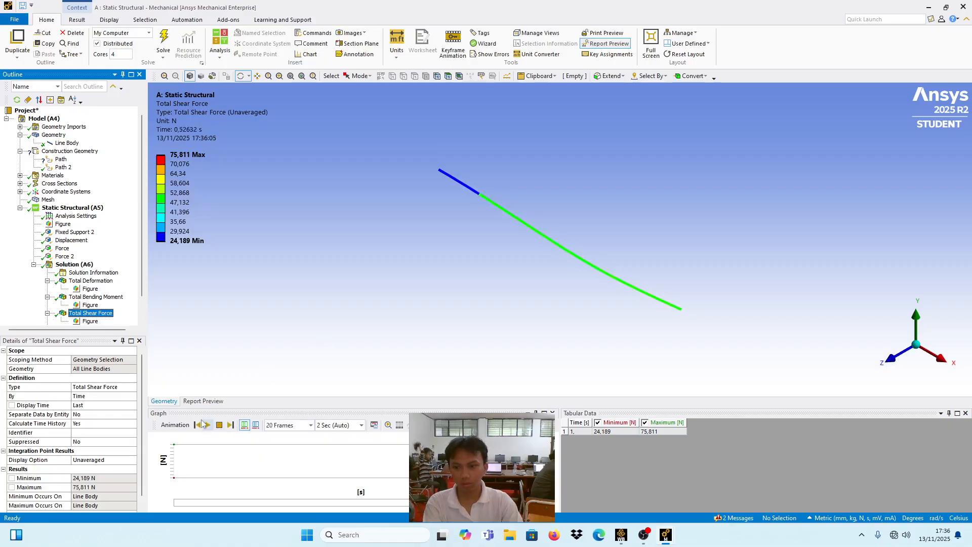
Step: Reopen the report preview and review its loads, solution information and Total Bending Moment sections
left_click(203, 401)
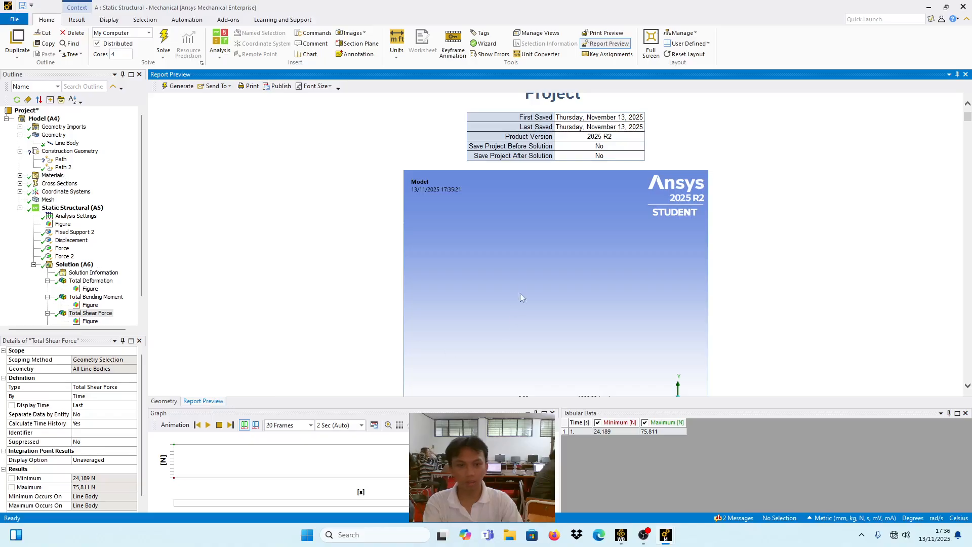
scroll(519, 303, "down", 20)
scroll(508, 297, "down", 20)
scroll(510, 324, "down", 20)
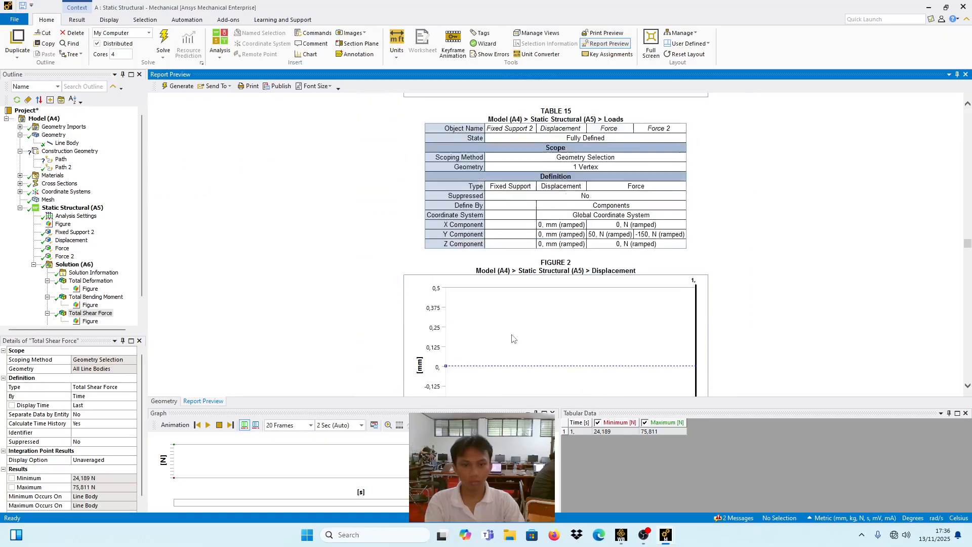
scroll(512, 338, "down", 20)
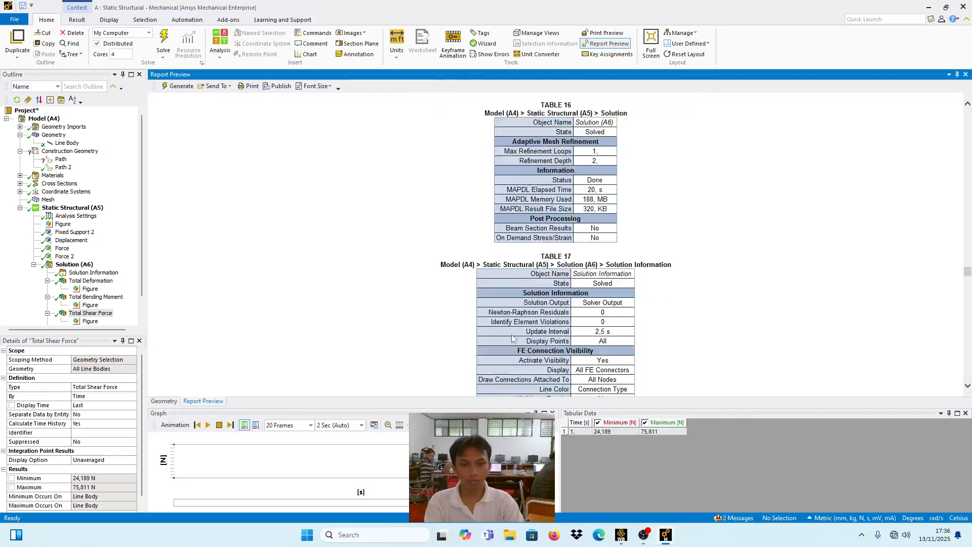
scroll(510, 337, "down", 20)
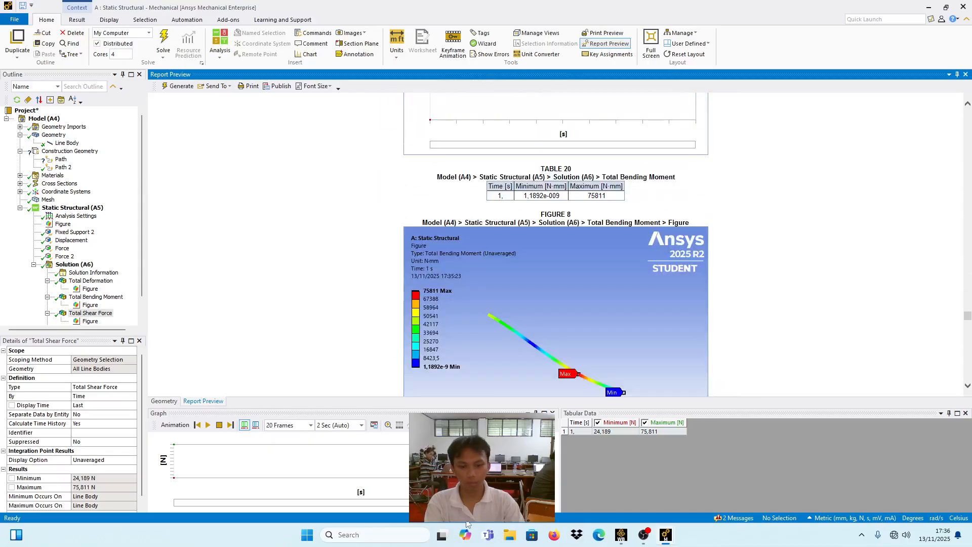